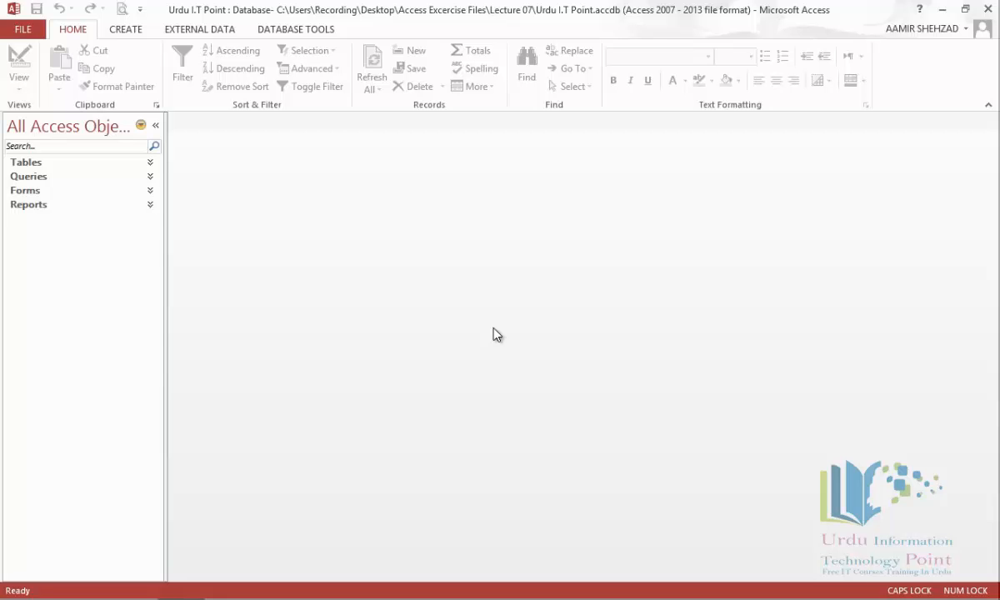
Step: Create a new blank macro, Macro1, from the Create tab's Macro command
{"action": "left_click", "coordinate": [121, 34]}
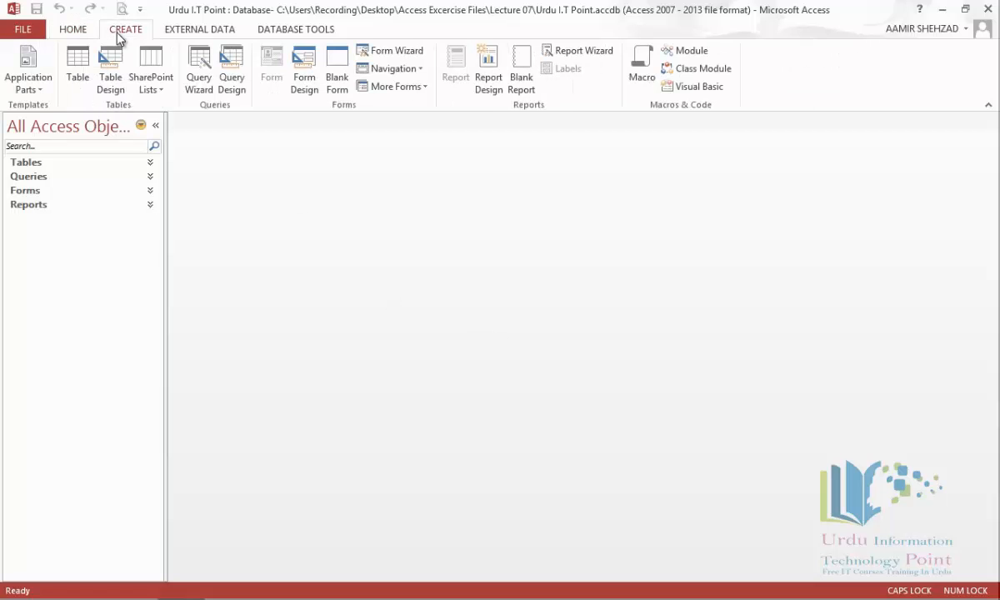
{"action": "left_click", "coordinate": [648, 74]}
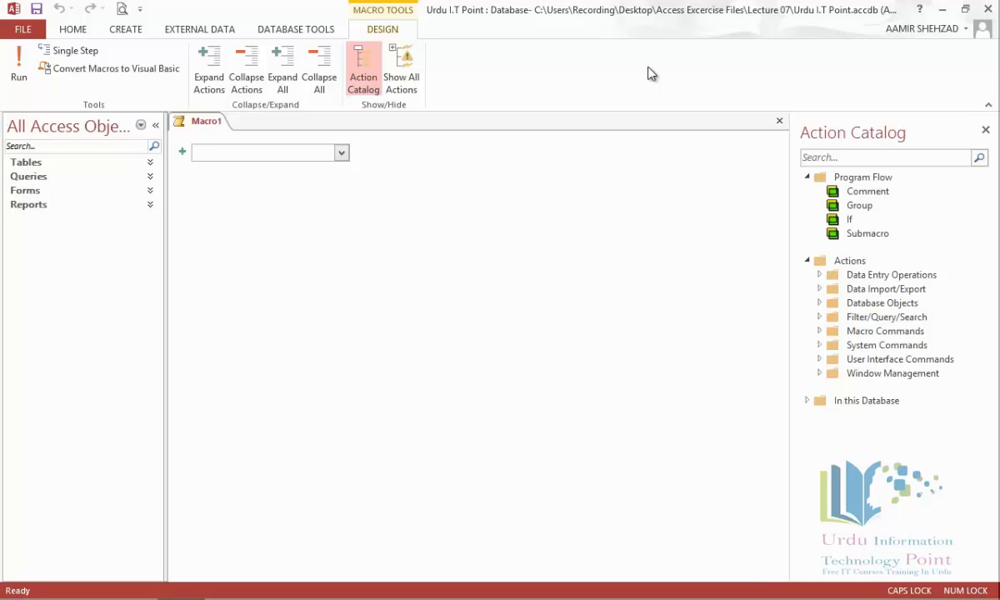
Step: Add an OpenForm action for Employee Phone Record with View Form and Data Mode Add
{"action": "left_click", "coordinate": [341, 154]}
{"action": "left_click_drag", "start_coordinate": [346, 210], "coordinate": [346, 293]}
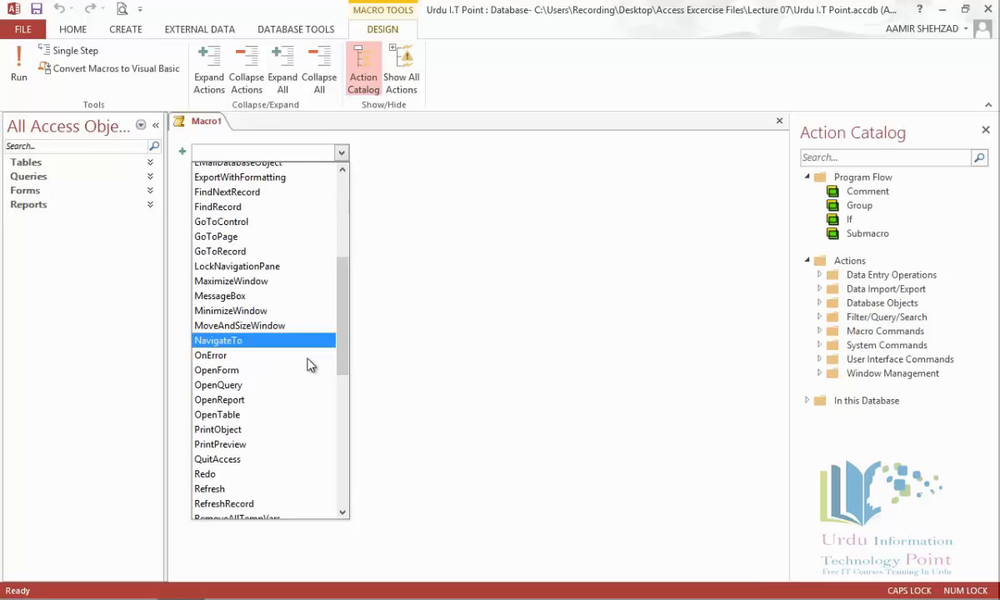
{"action": "left_click", "coordinate": [306, 374]}
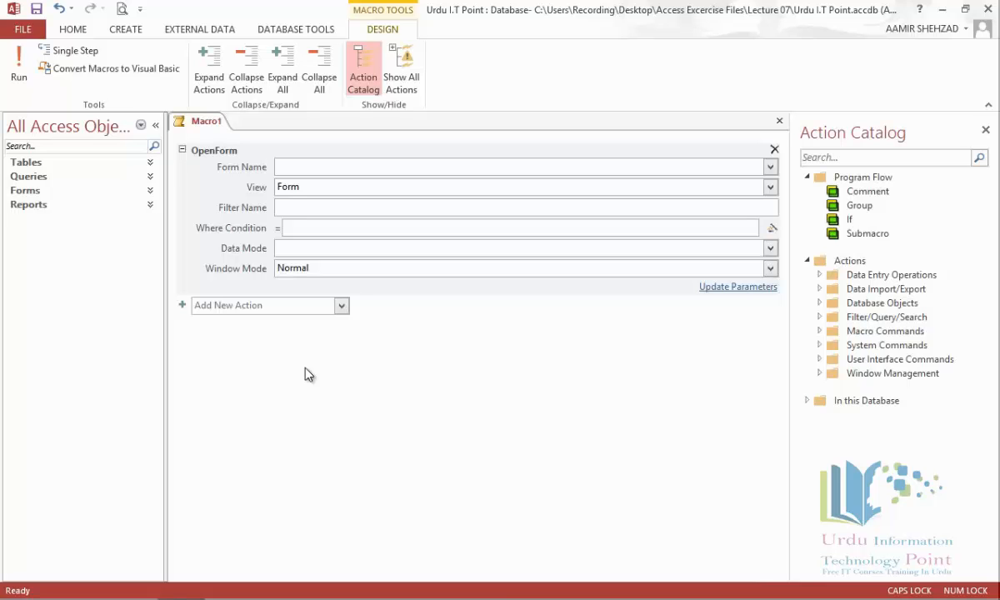
{"action": "left_click", "coordinate": [771, 171]}
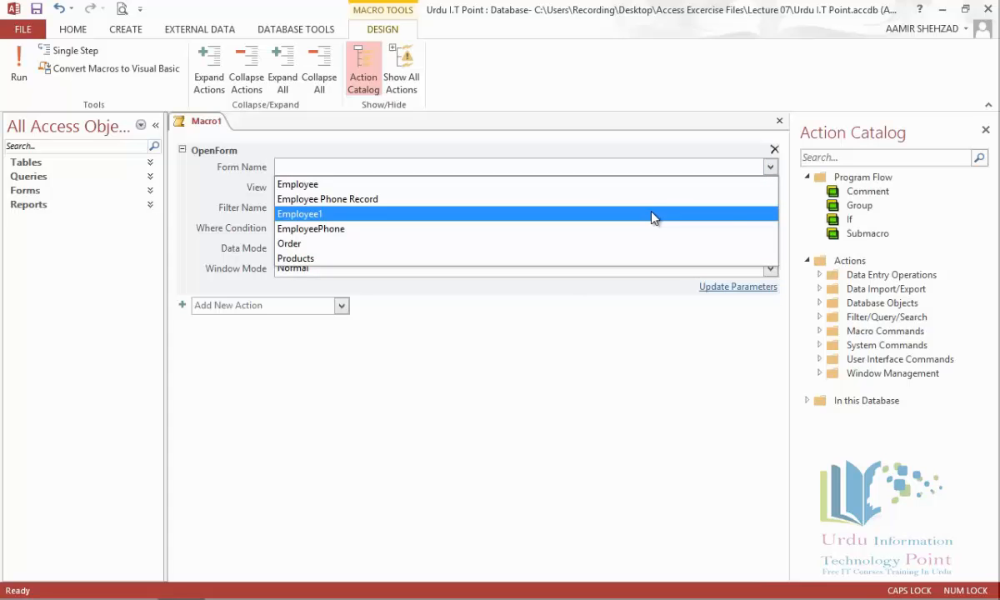
{"action": "left_click", "coordinate": [654, 200]}
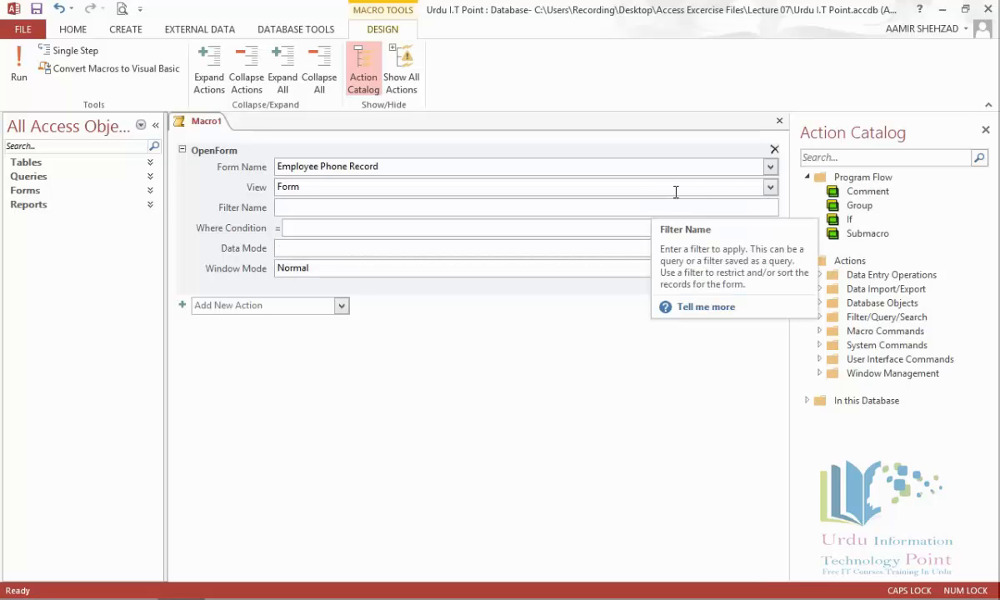
{"action": "left_click", "coordinate": [770, 190]}
{"action": "left_click", "coordinate": [770, 191]}
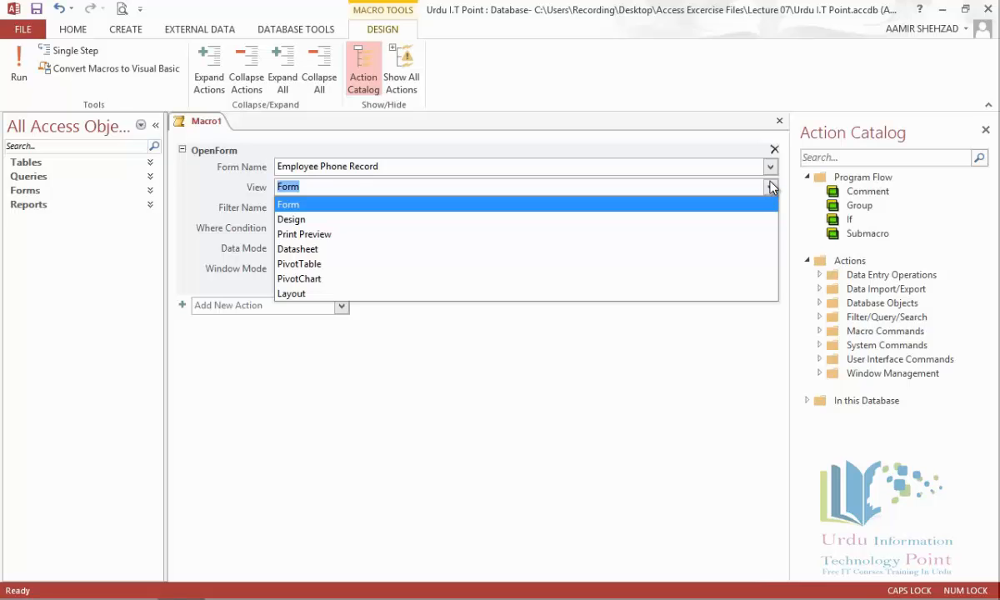
{"action": "left_click", "coordinate": [771, 188]}
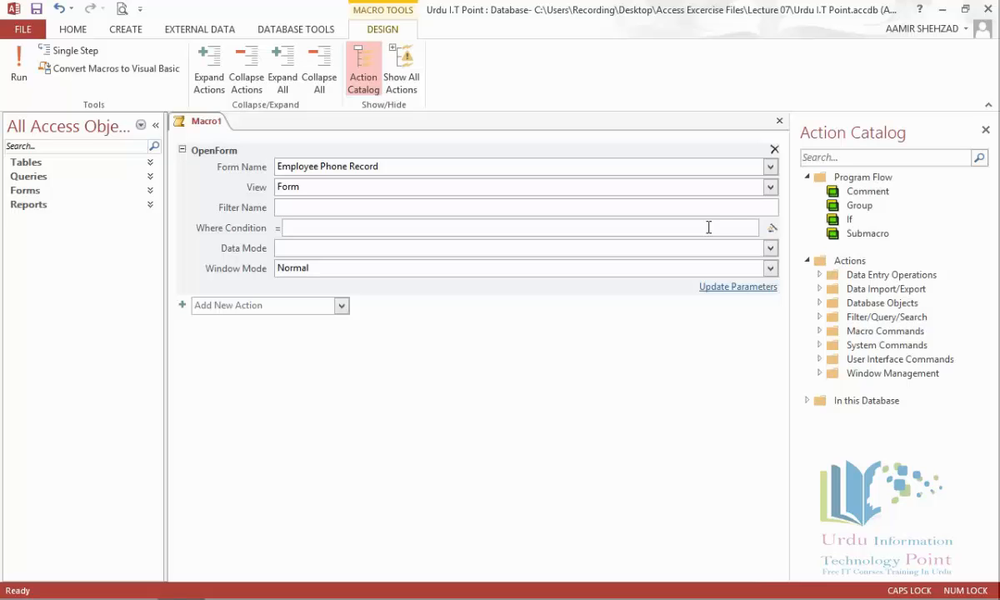
{"action": "left_click", "coordinate": [771, 248]}
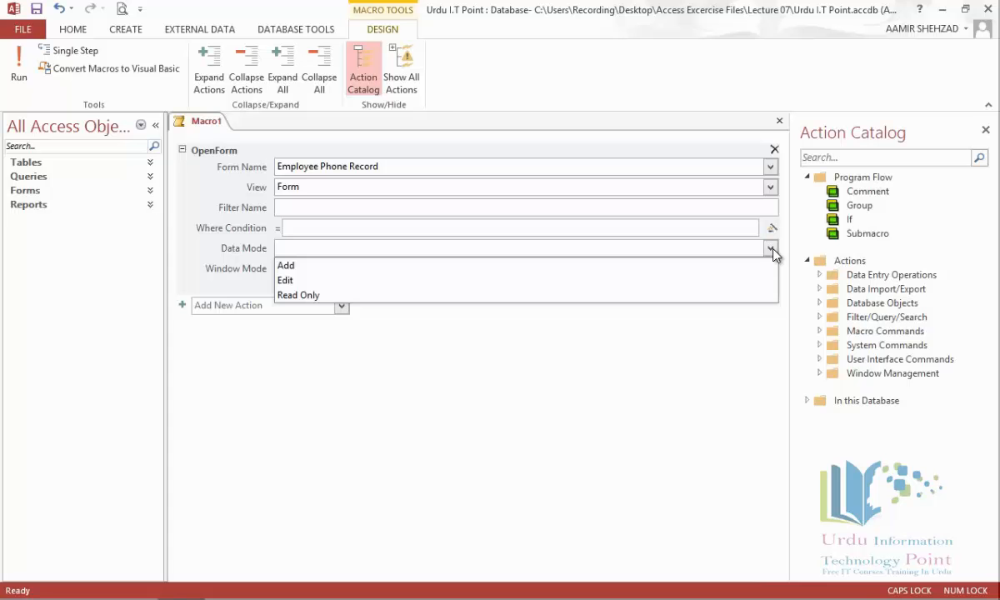
{"action": "left_click", "coordinate": [760, 265]}
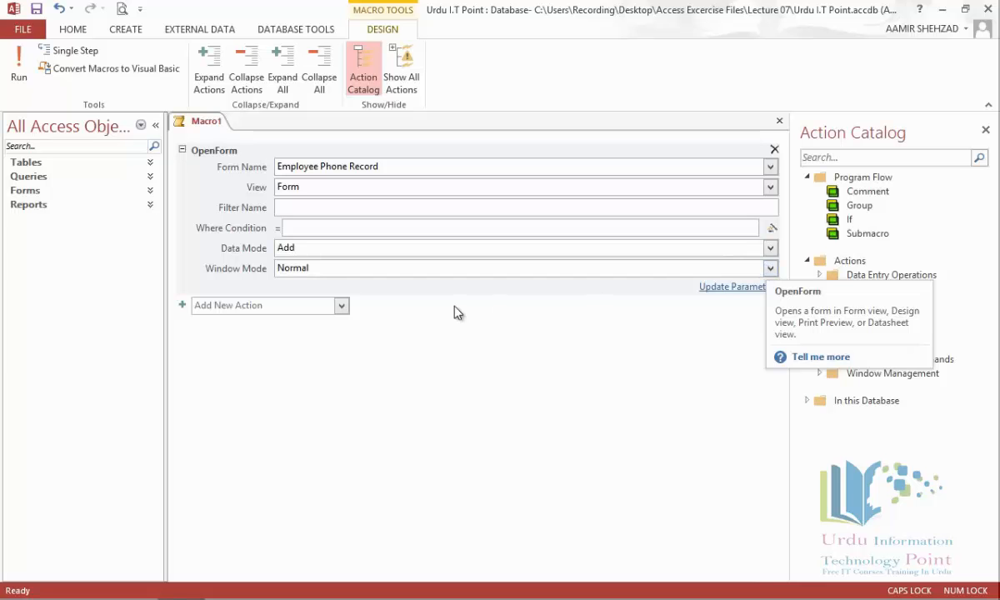
Step: Add an OpenQuery action for Employee-Phone-Query with View Datasheet and Data Mode Edit
{"action": "left_click", "coordinate": [341, 306]}
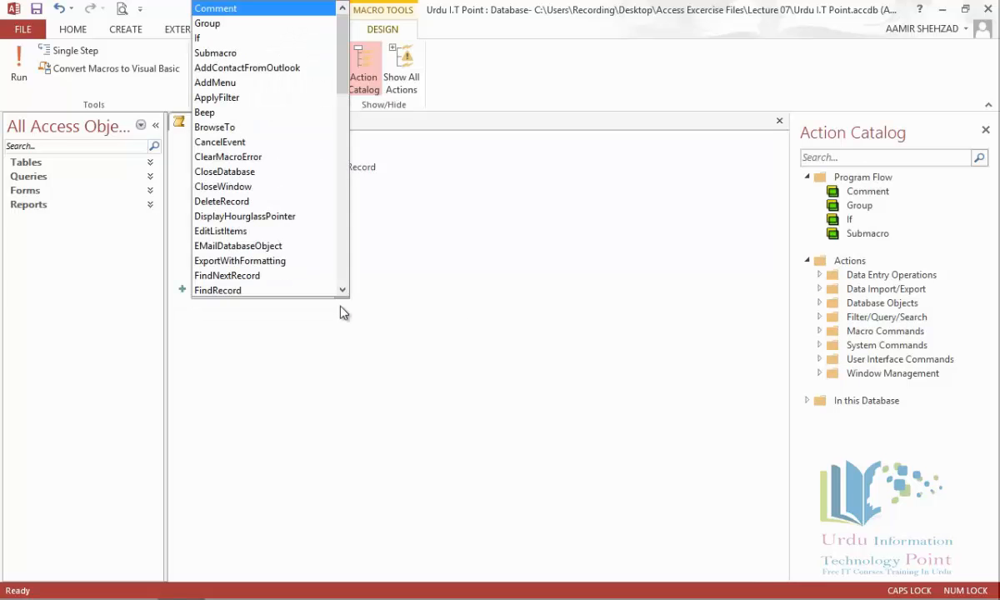
{"action": "left_click_drag", "start_coordinate": [343, 89], "coordinate": [348, 169]}
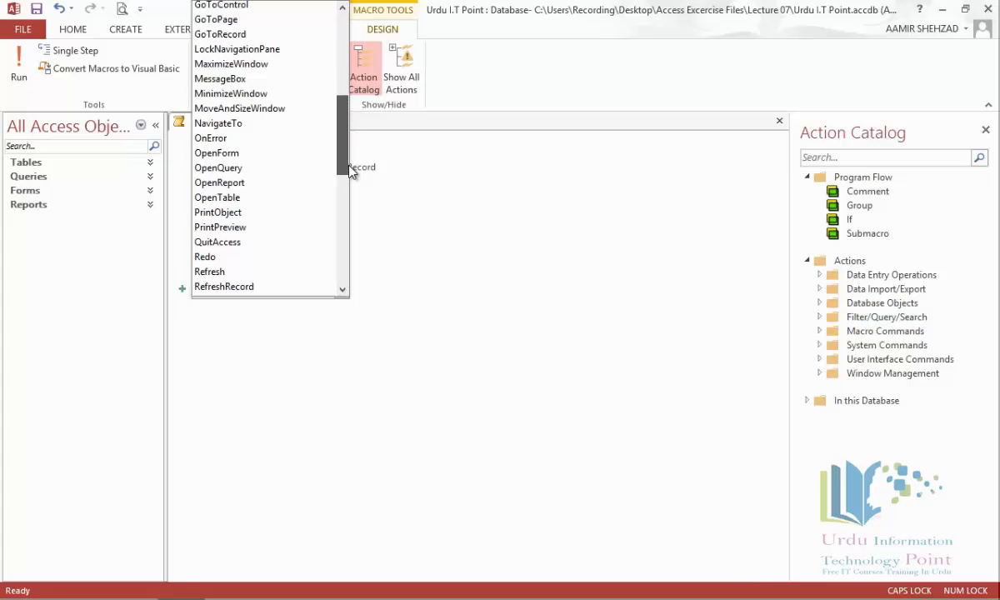
{"action": "left_click", "coordinate": [282, 173]}
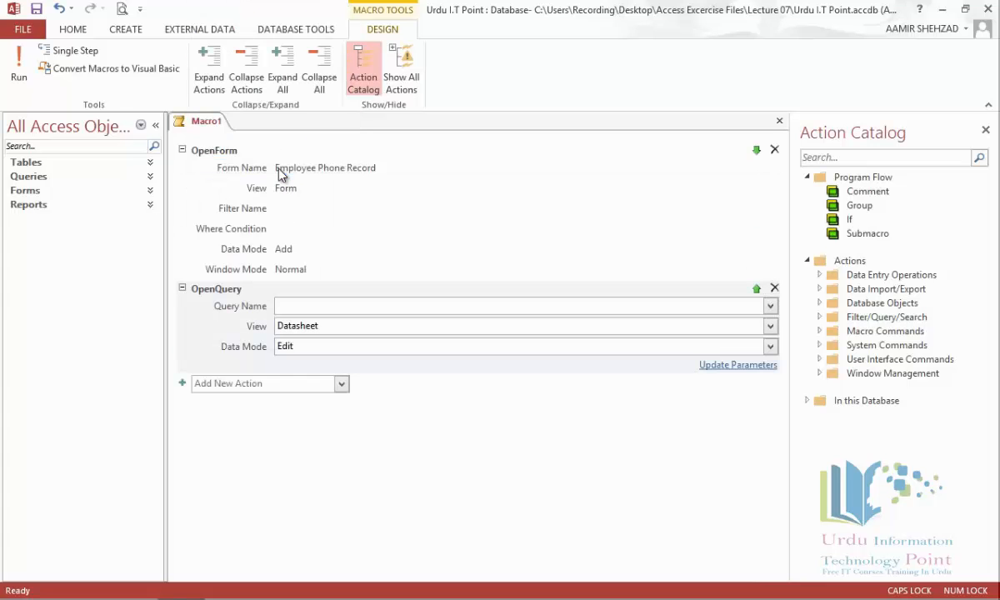
{"action": "left_click", "coordinate": [770, 307]}
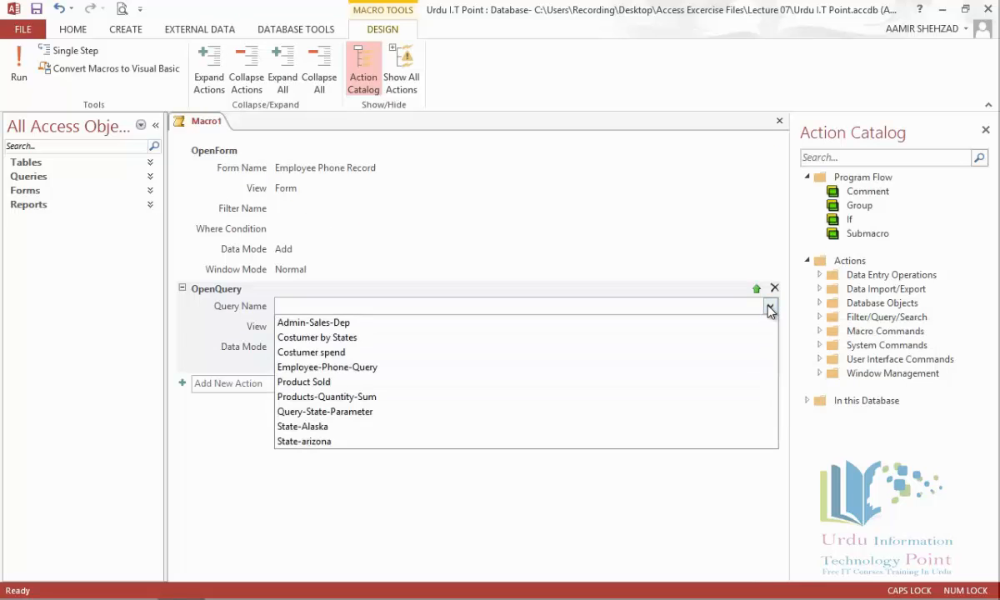
{"action": "left_click", "coordinate": [640, 369]}
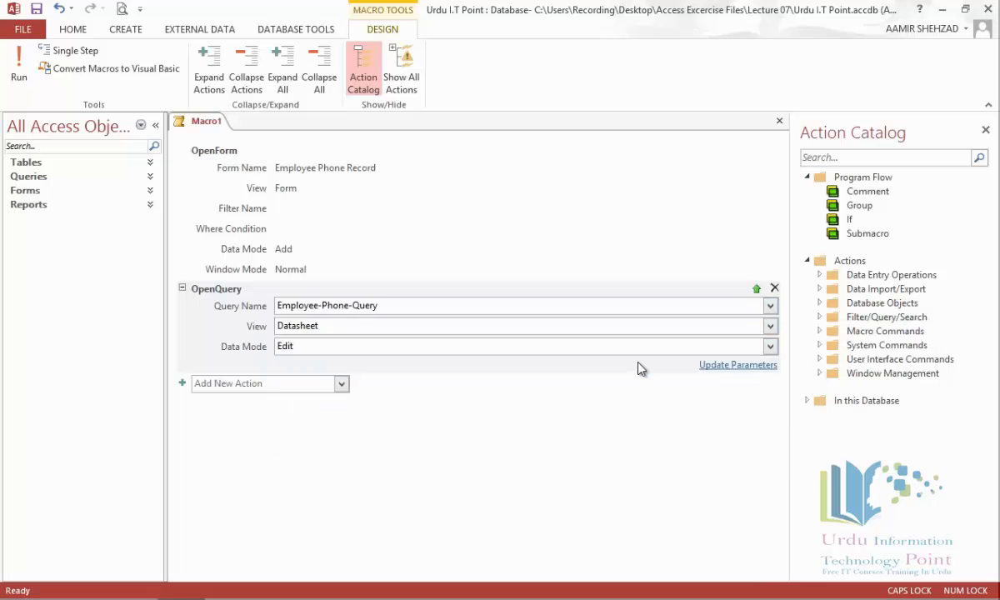
{"action": "left_click", "coordinate": [770, 328]}
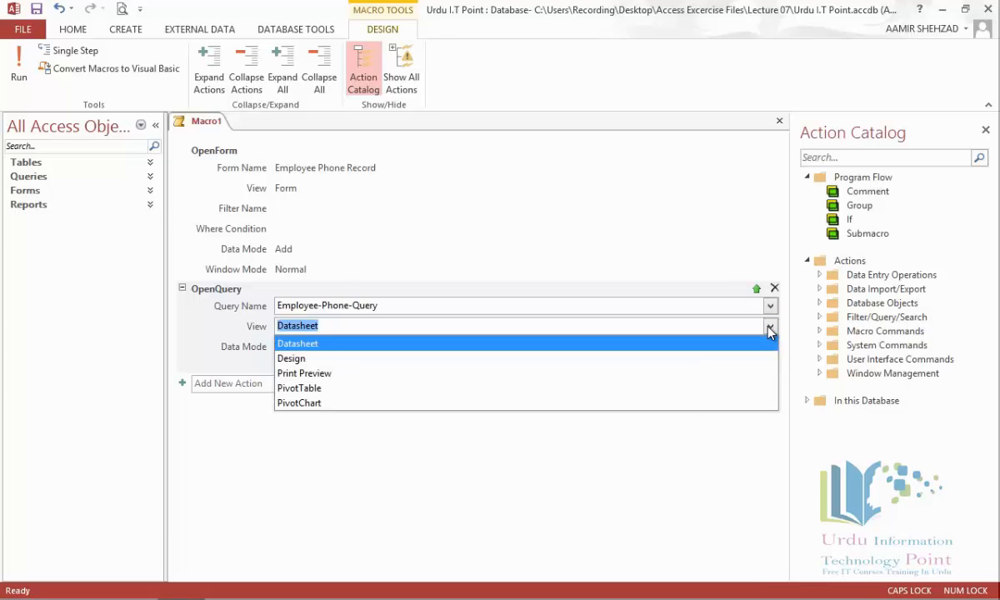
{"action": "left_click", "coordinate": [770, 330]}
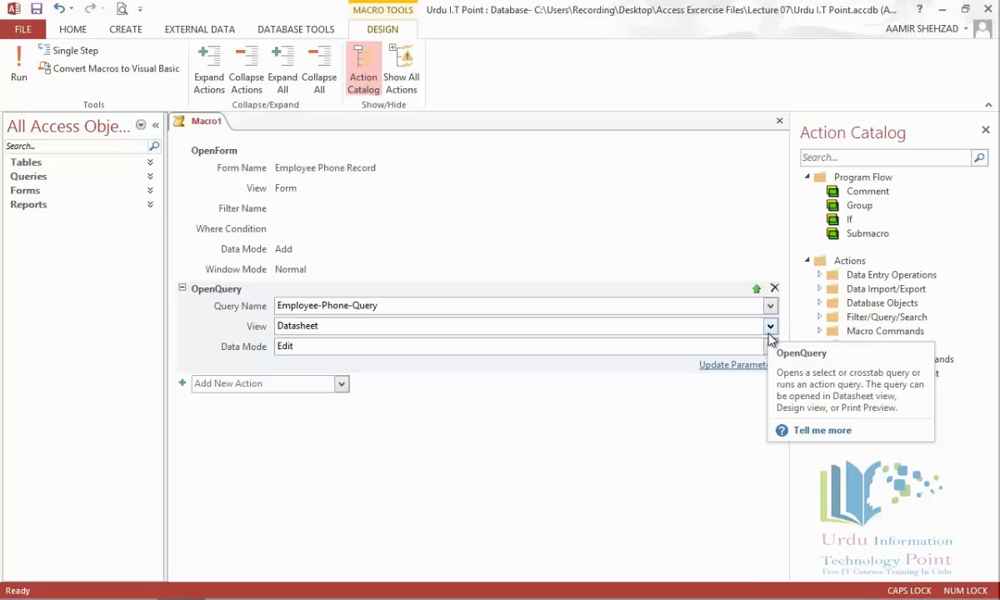
{"action": "left_click", "coordinate": [770, 346]}
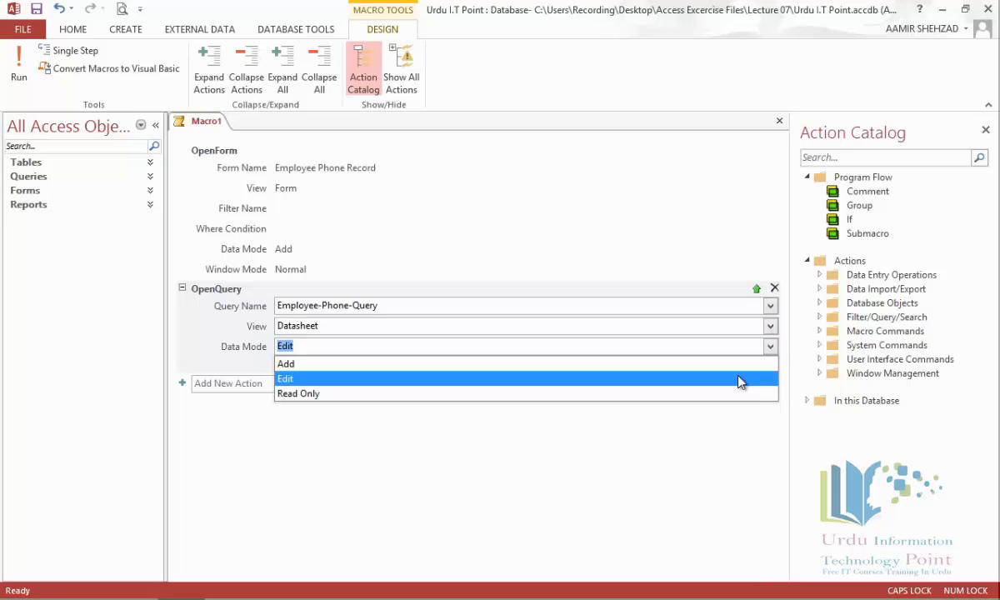
{"action": "left_click", "coordinate": [739, 379]}
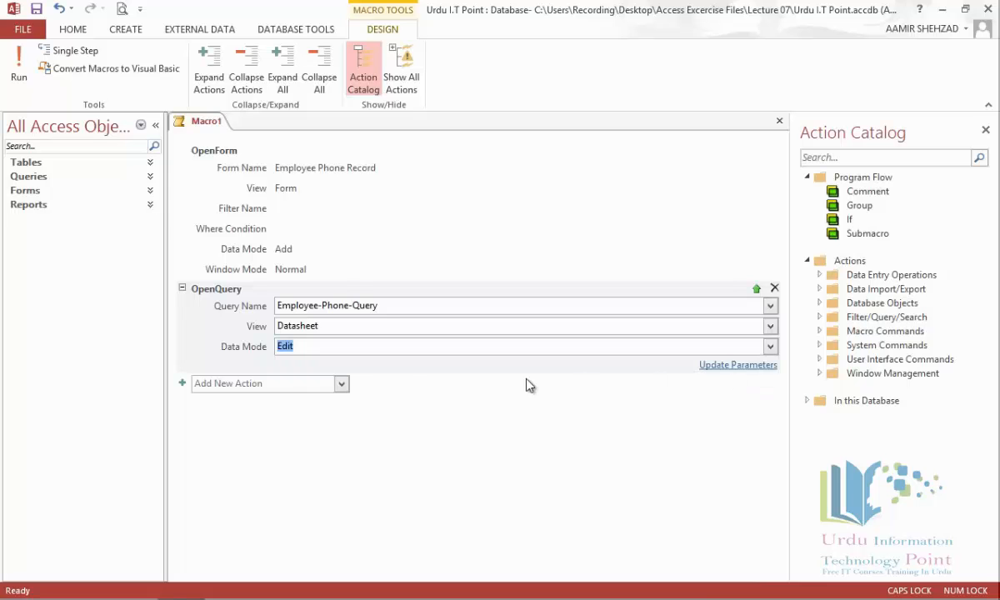
{"action": "left_click", "coordinate": [343, 385]}
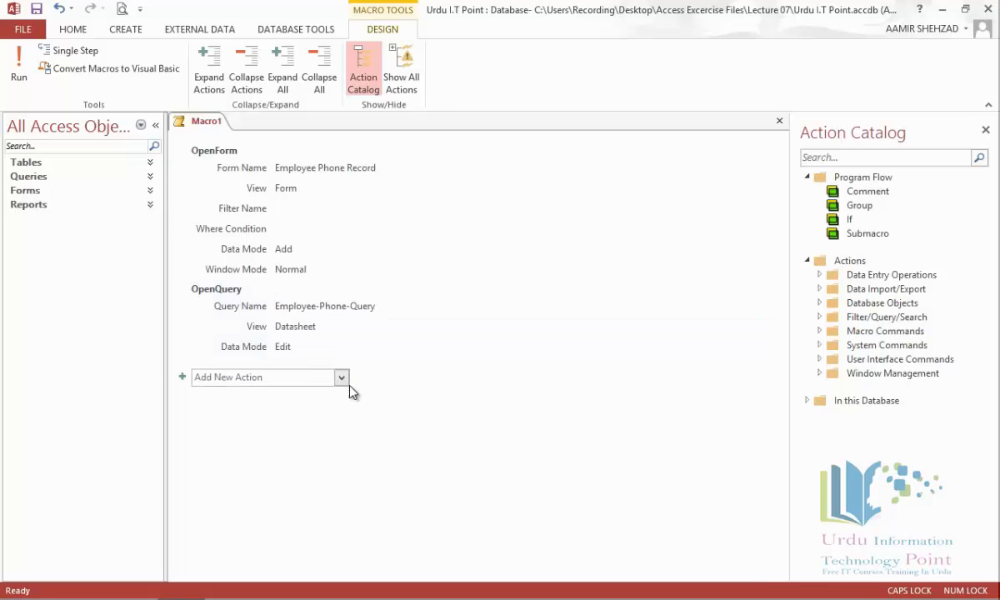
Step: Add an OpenReport action for Employee-Phone-Query with View set to Report
{"action": "left_click", "coordinate": [346, 375]}
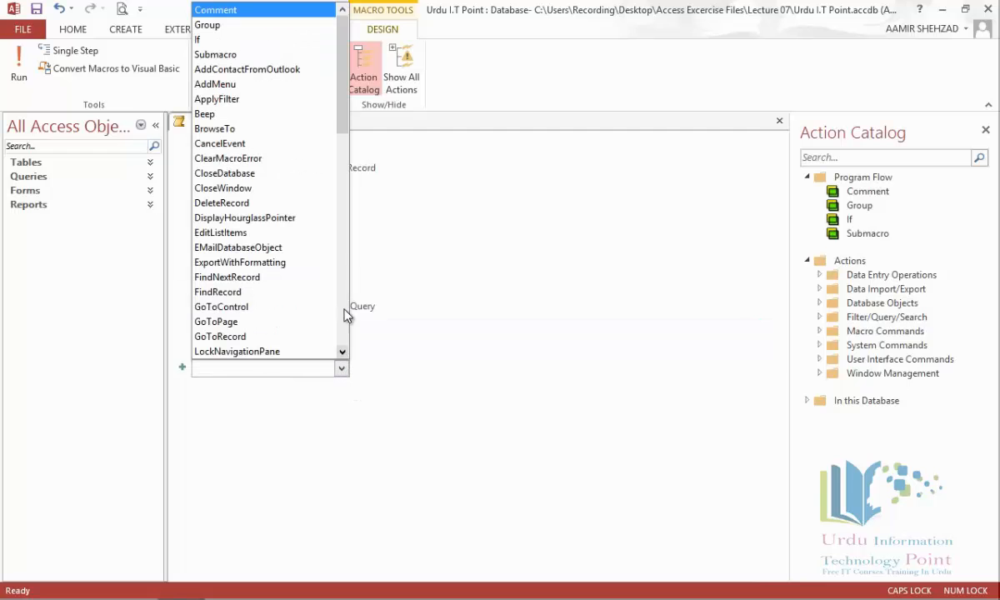
{"action": "left_click_drag", "start_coordinate": [342, 144], "coordinate": [342, 215]}
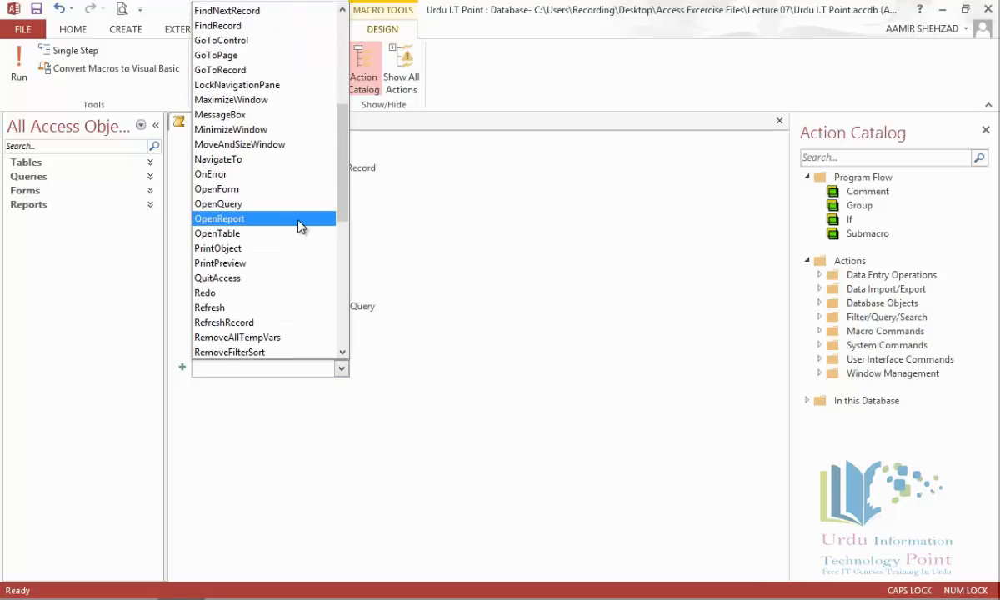
{"action": "left_click", "coordinate": [301, 221]}
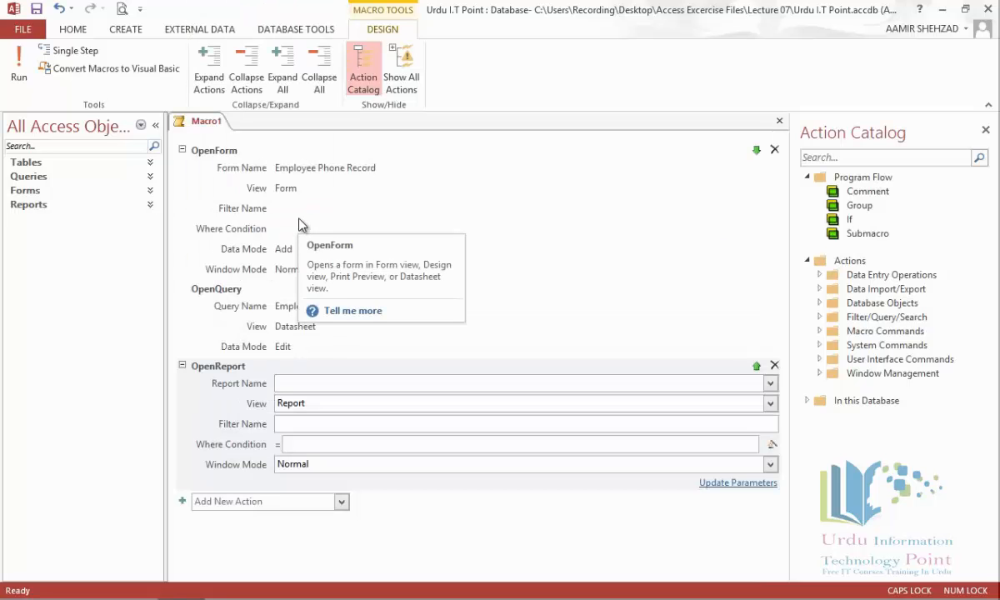
{"action": "left_click", "coordinate": [770, 383]}
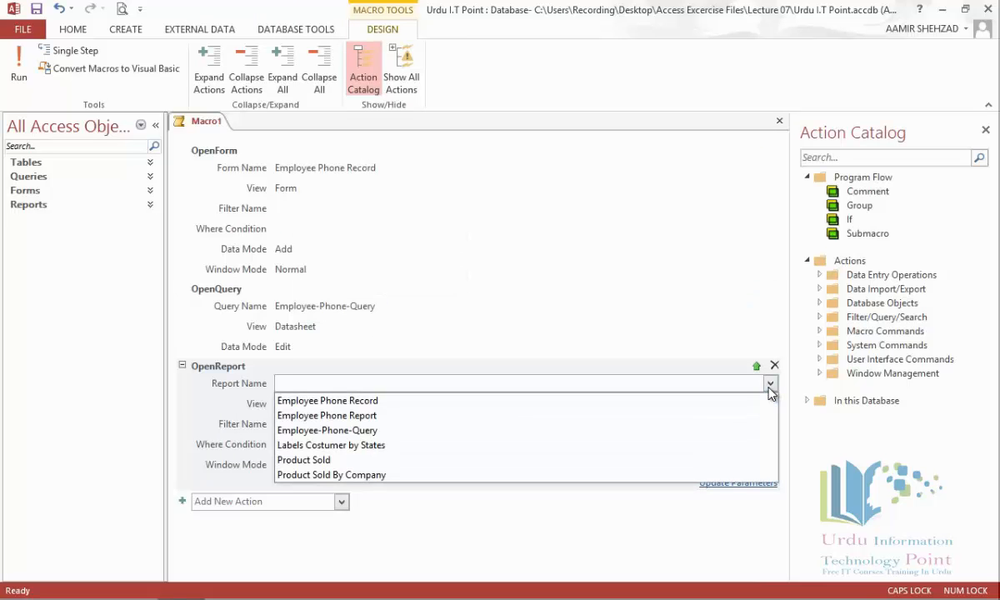
{"action": "left_click", "coordinate": [708, 430]}
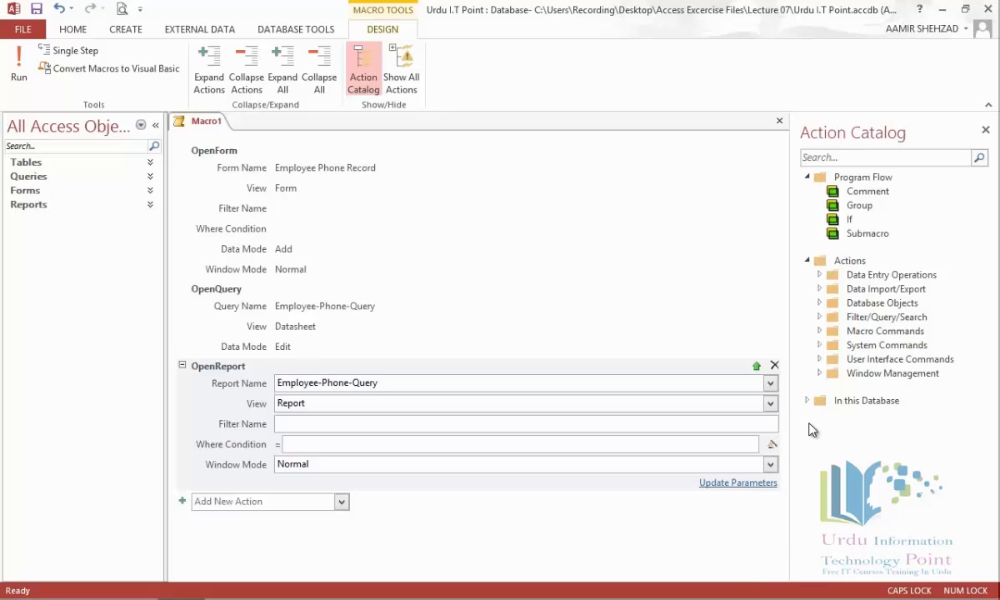
{"action": "left_click", "coordinate": [771, 403]}
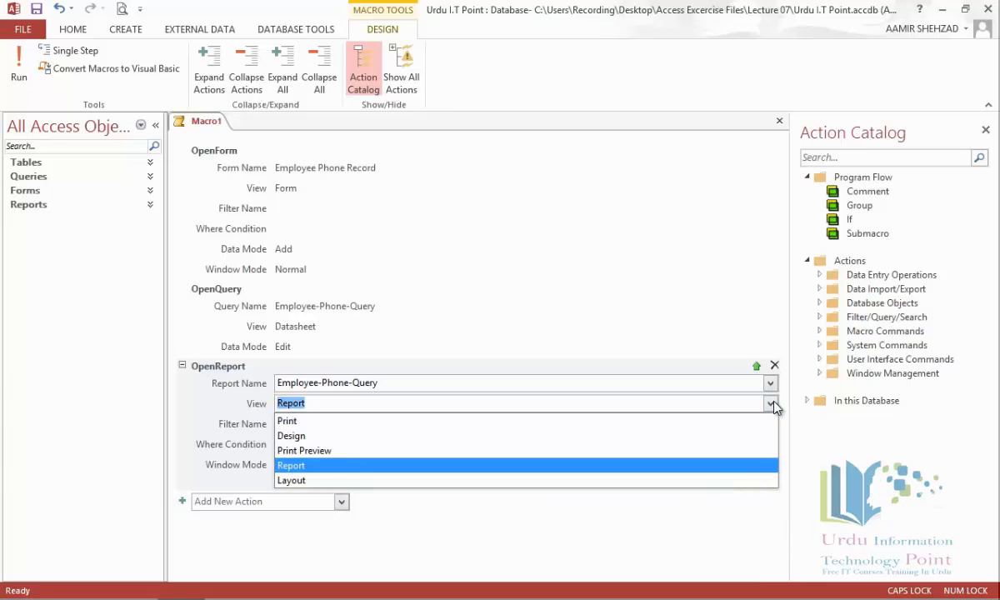
{"action": "left_click", "coordinate": [772, 405]}
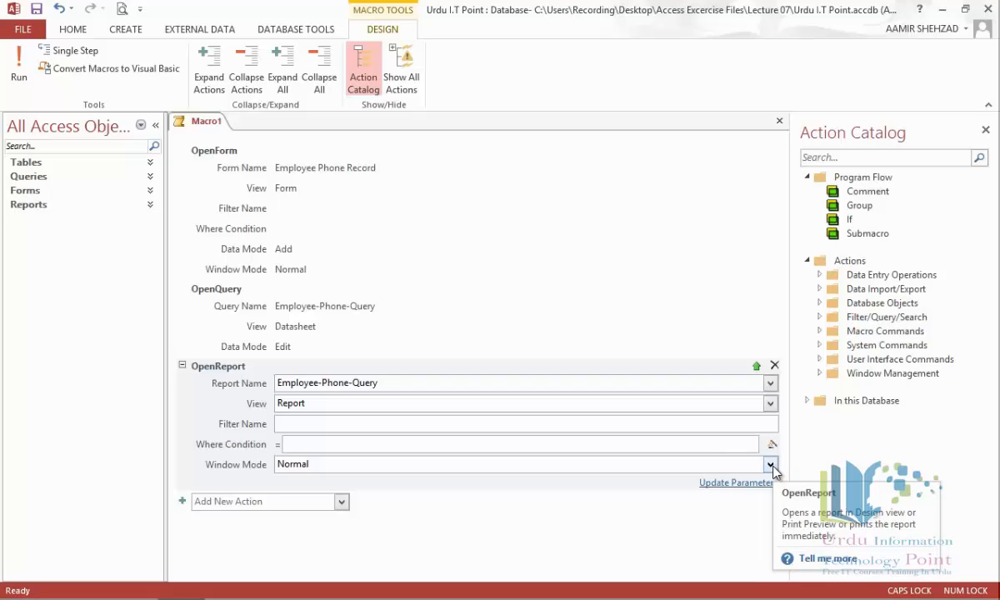
Step: Save Macro1 under the name 'First Query'
{"action": "right_click", "coordinate": [198, 122]}
{"action": "left_click", "coordinate": [229, 132]}
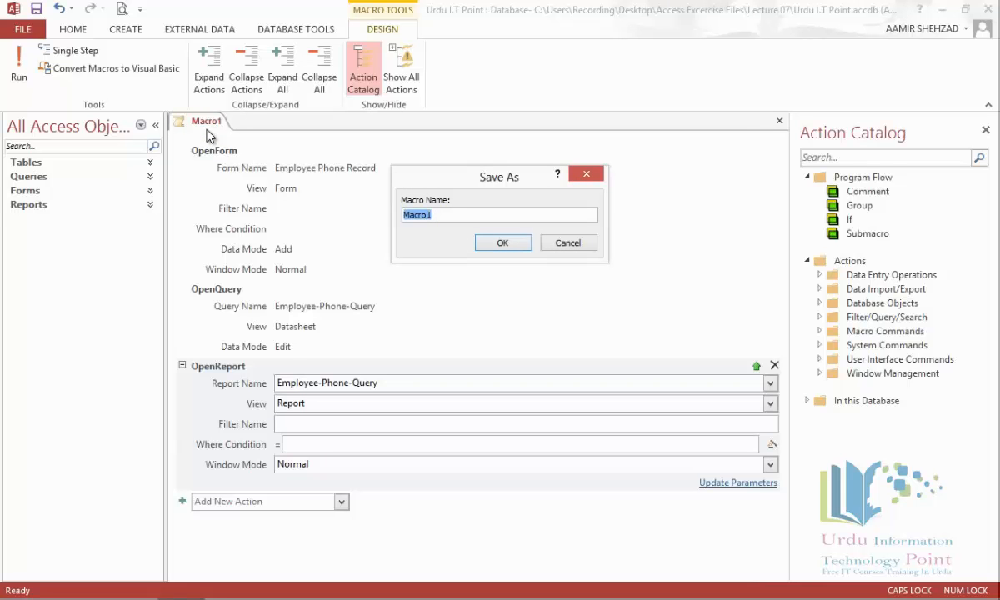
{"action": "type", "text": "f"}
{"action": "key", "text": "Caps_Lock"}
{"action": "type", "text": "irst Query"}
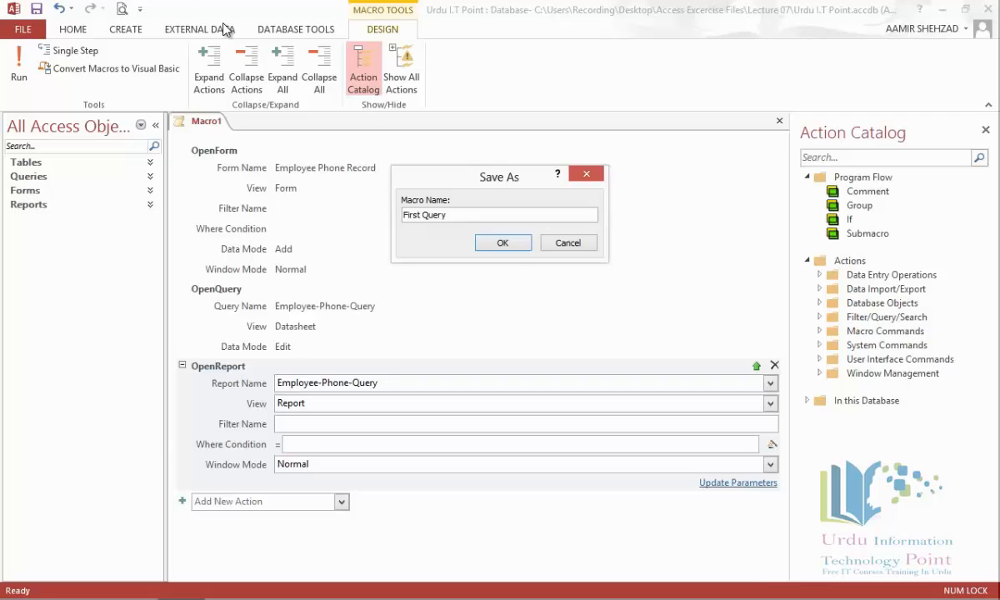
{"action": "left_click", "coordinate": [514, 244]}
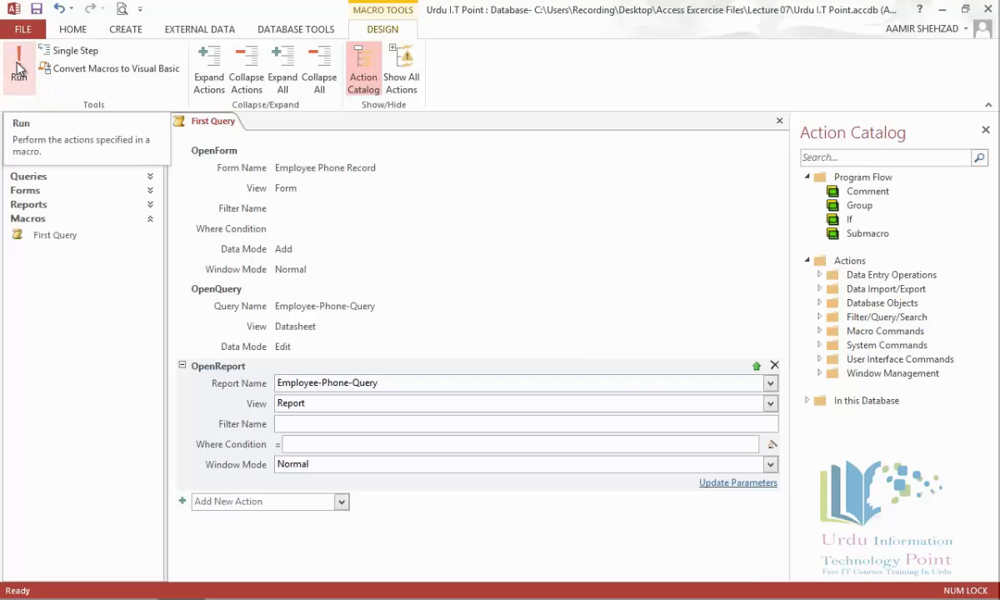
Step: Turn on Single Step, collapse First Query's three actions, and hide the Action Catalog
{"action": "left_click", "coordinate": [65, 50]}
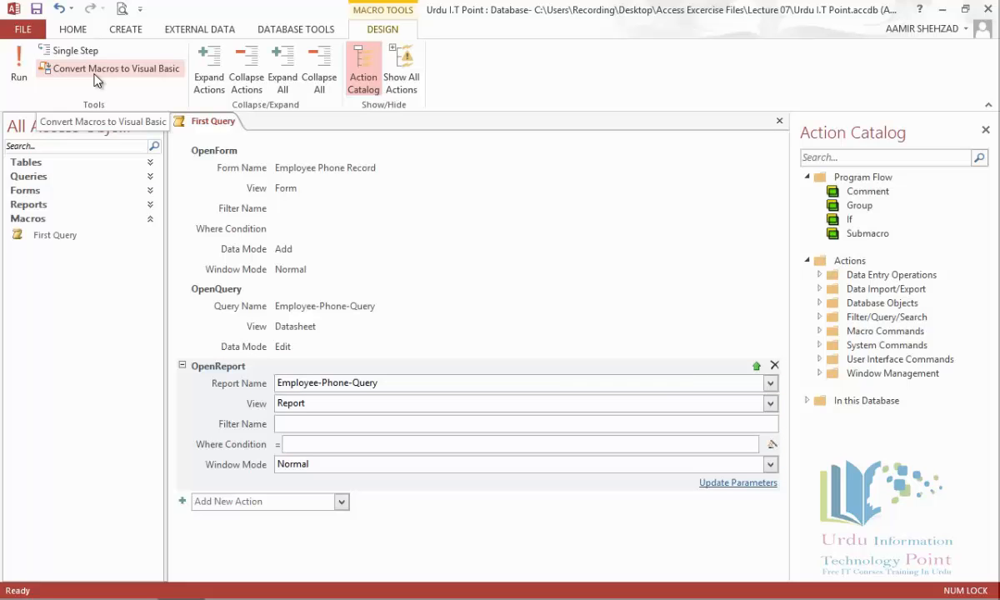
{"action": "left_click", "coordinate": [245, 71]}
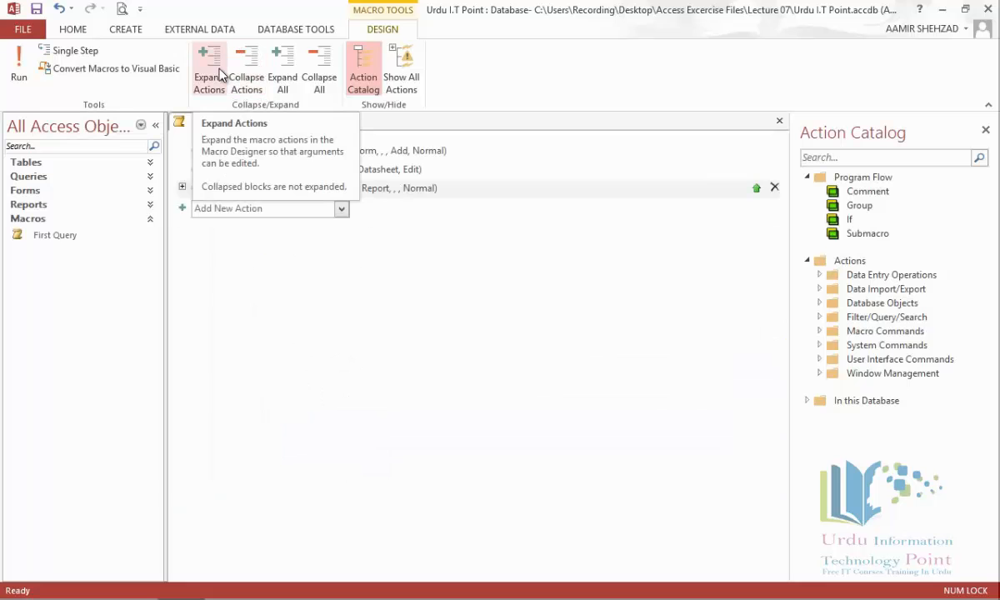
{"action": "left_click", "coordinate": [374, 94]}
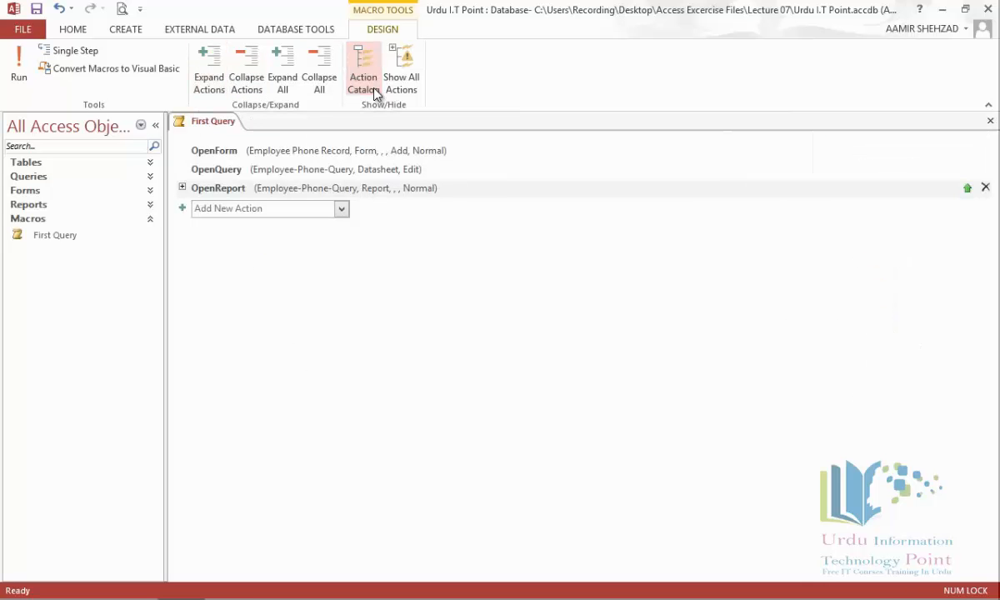
Step: Reopen the Action Catalog, expand Data Import/Export and Data Entry Operations, and toggle Show All Actions on then off
{"action": "left_click", "coordinate": [375, 94]}
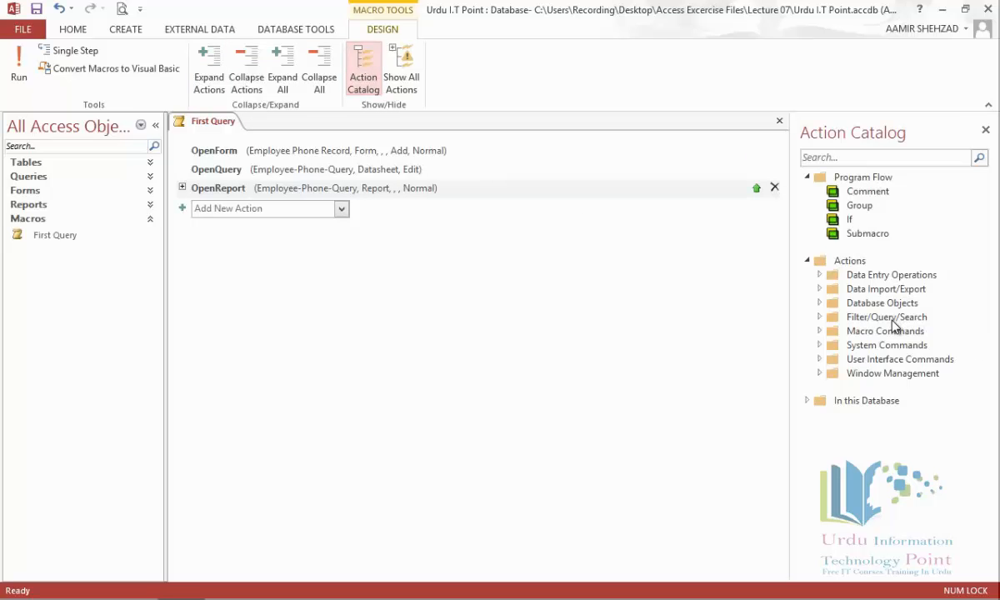
{"action": "left_click", "coordinate": [820, 289]}
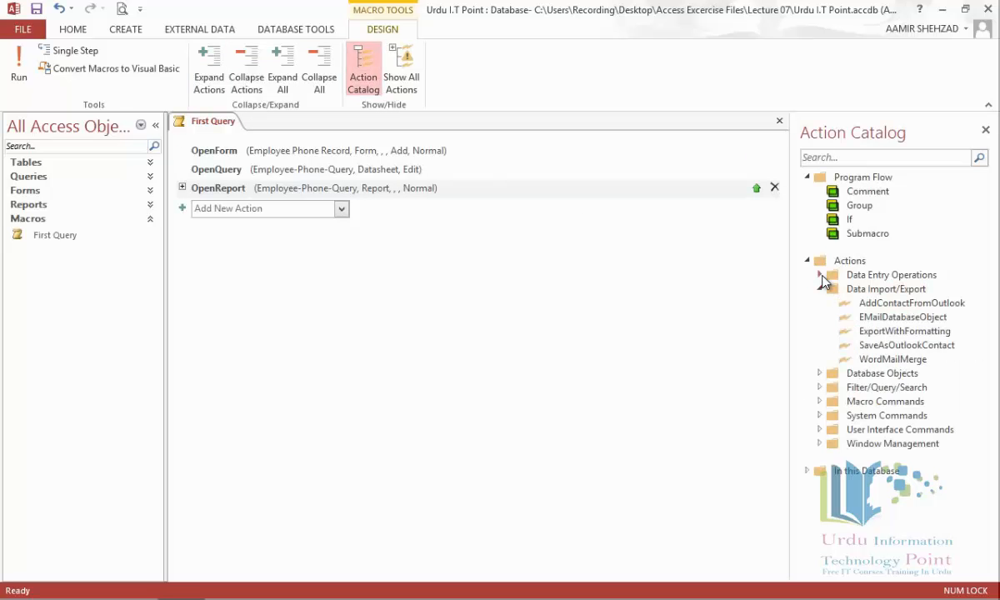
{"action": "left_click", "coordinate": [820, 274]}
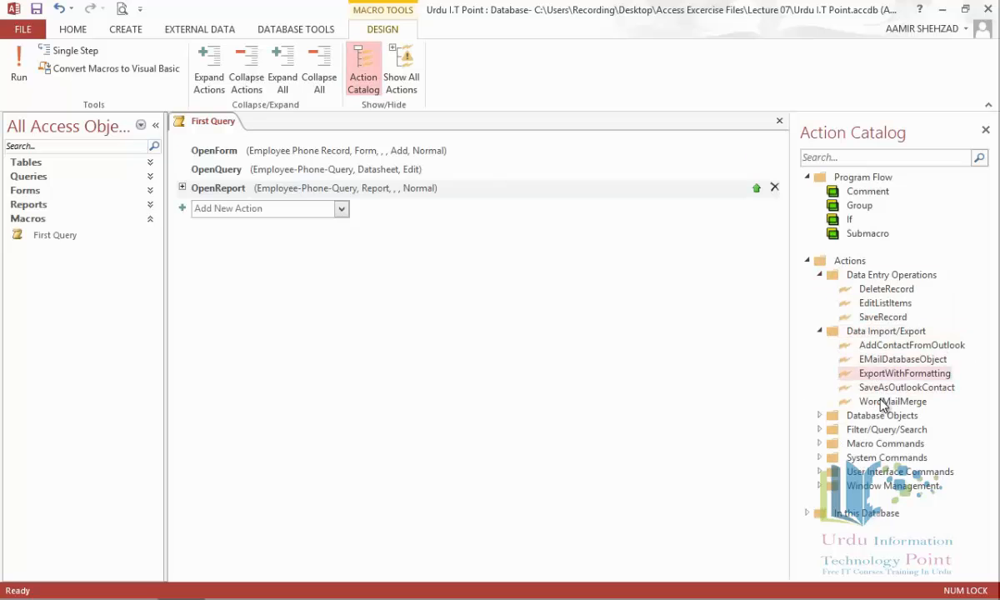
{"action": "mouse_move", "coordinate": [884, 405]}
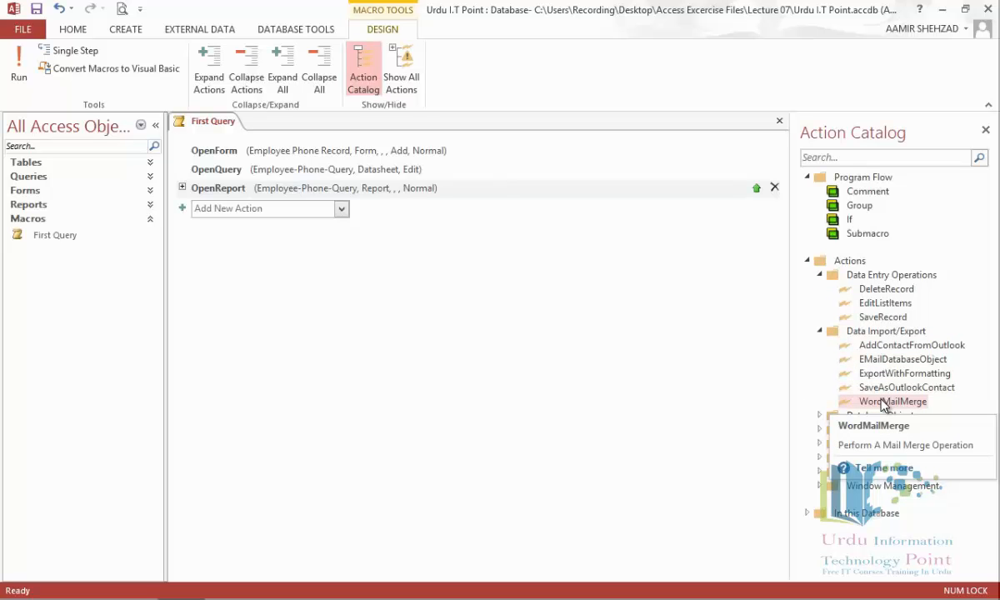
{"action": "left_click", "coordinate": [402, 72]}
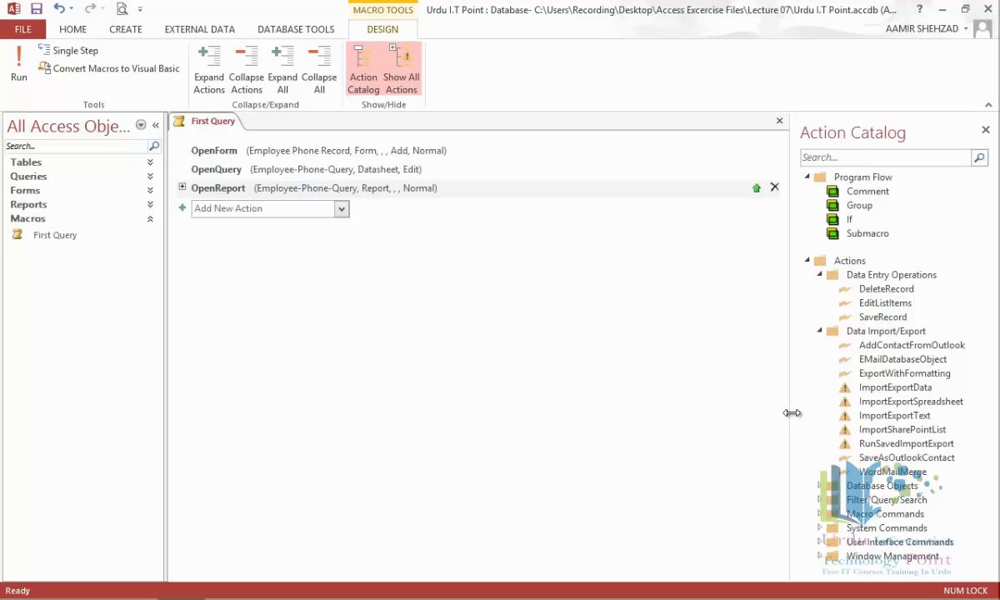
{"action": "left_click", "coordinate": [401, 68]}
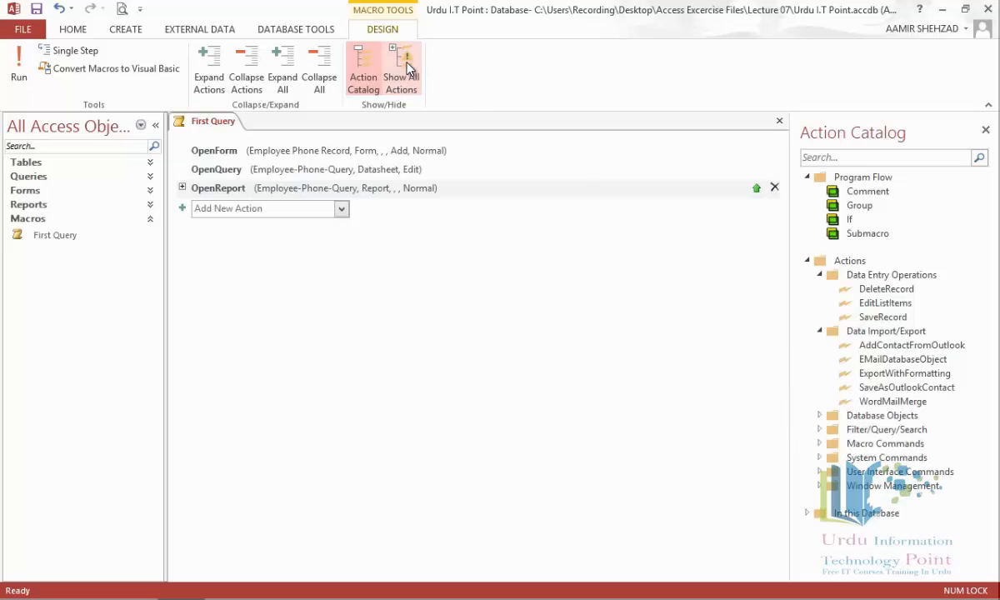
Step: Run First Query, saving it when prompted
{"action": "left_click", "coordinate": [21, 75]}
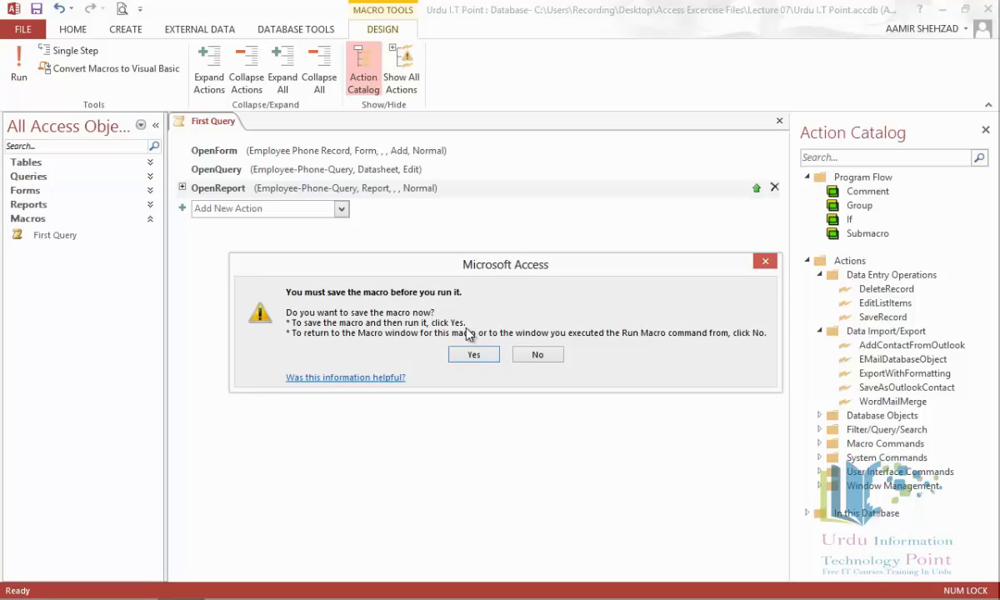
{"action": "left_click", "coordinate": [480, 354]}
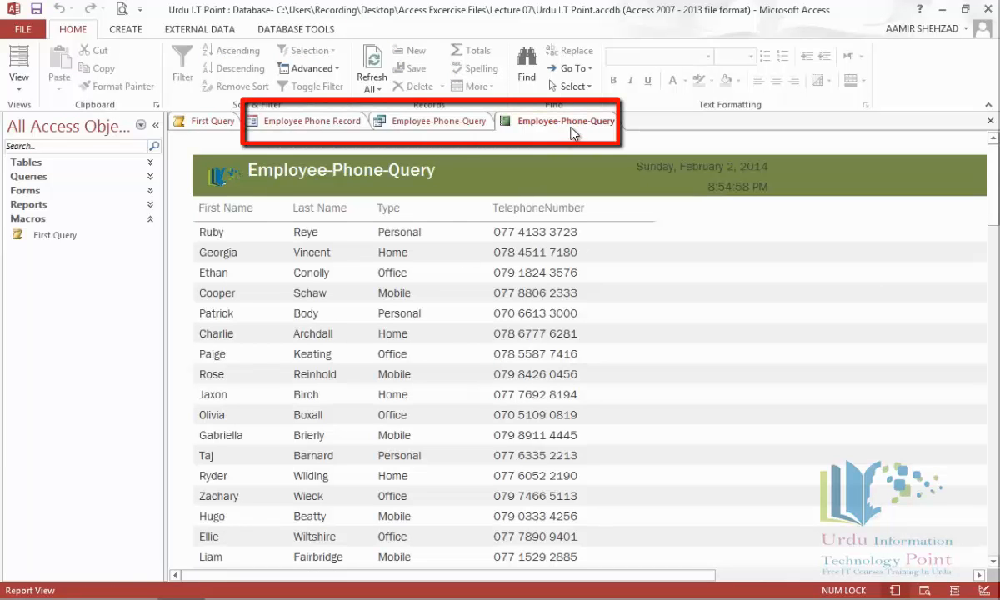
Step: Close the Employee-Phone-Query report and datasheet, Employee Phone Record form, Action Catalog, and First Query macro
{"action": "left_click", "coordinate": [992, 123]}
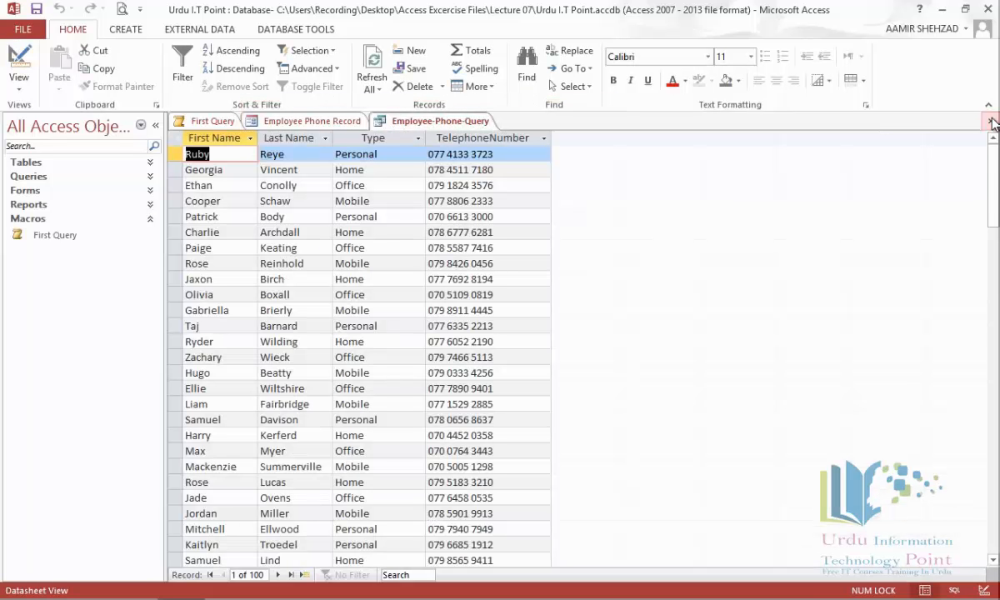
{"action": "left_click", "coordinate": [992, 123]}
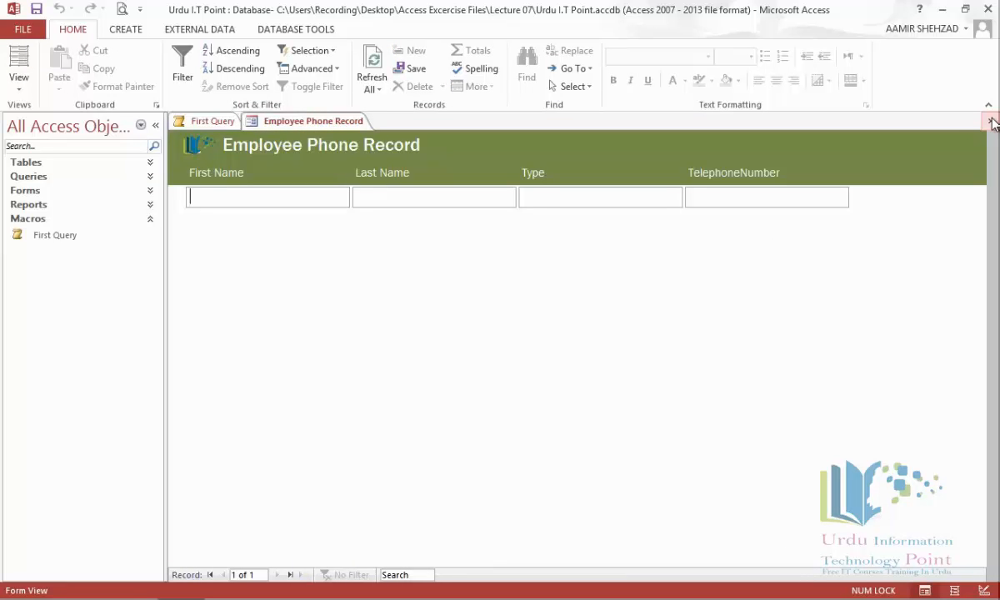
{"action": "left_click", "coordinate": [992, 121]}
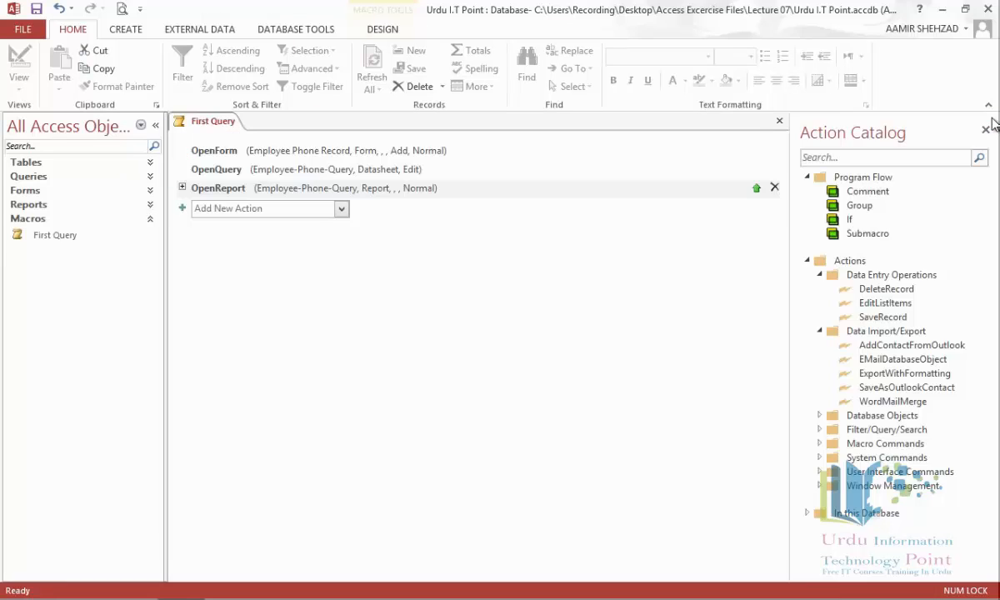
{"action": "left_click", "coordinate": [986, 131]}
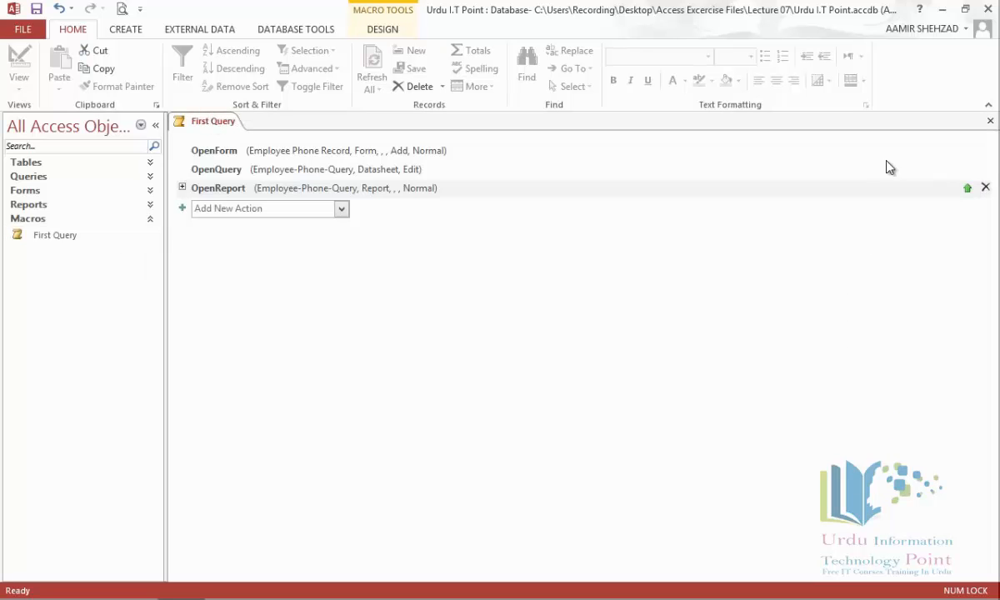
{"action": "left_click", "coordinate": [990, 122]}
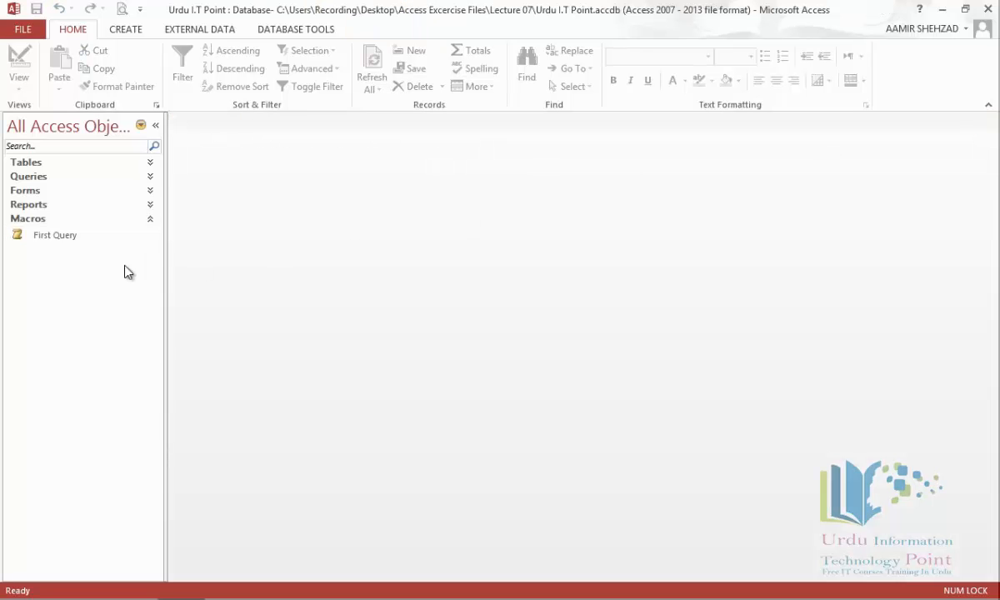
{"action": "double_click", "coordinate": [50, 237]}
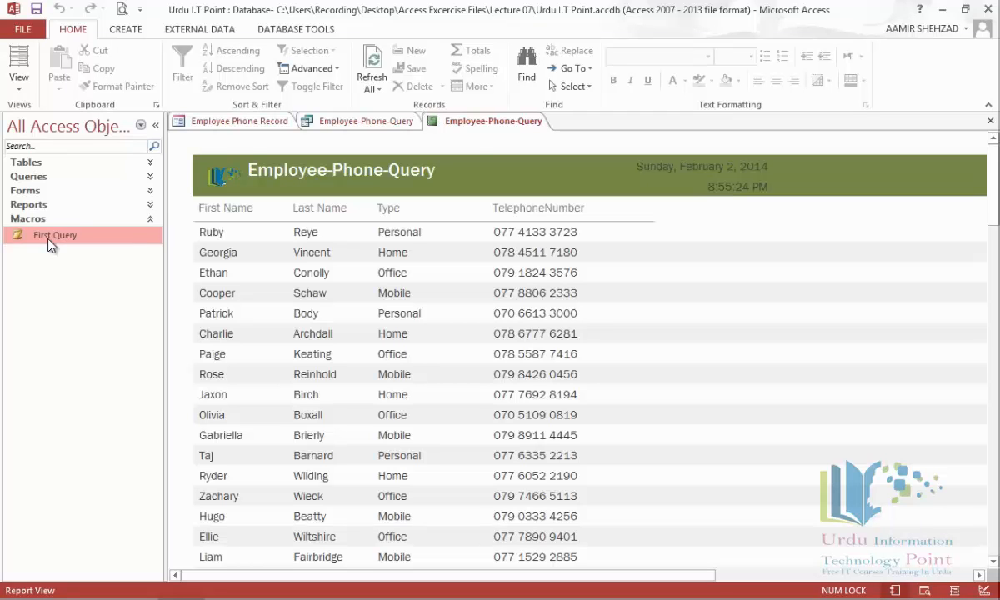
{"action": "left_click", "coordinate": [991, 122]}
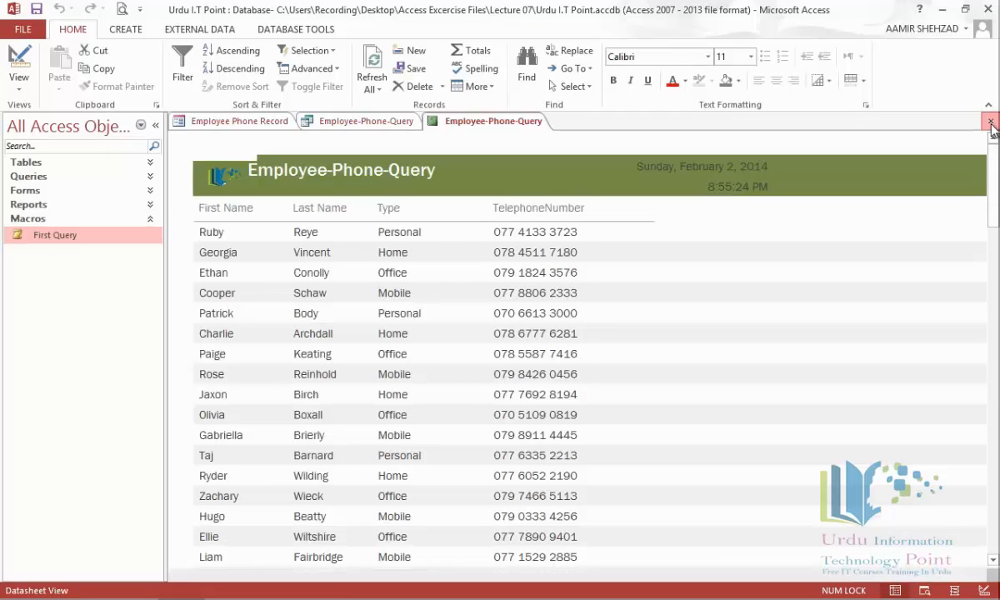
{"action": "left_click", "coordinate": [991, 122]}
{"action": "left_click", "coordinate": [991, 123]}
{"action": "left_click", "coordinate": [991, 123]}
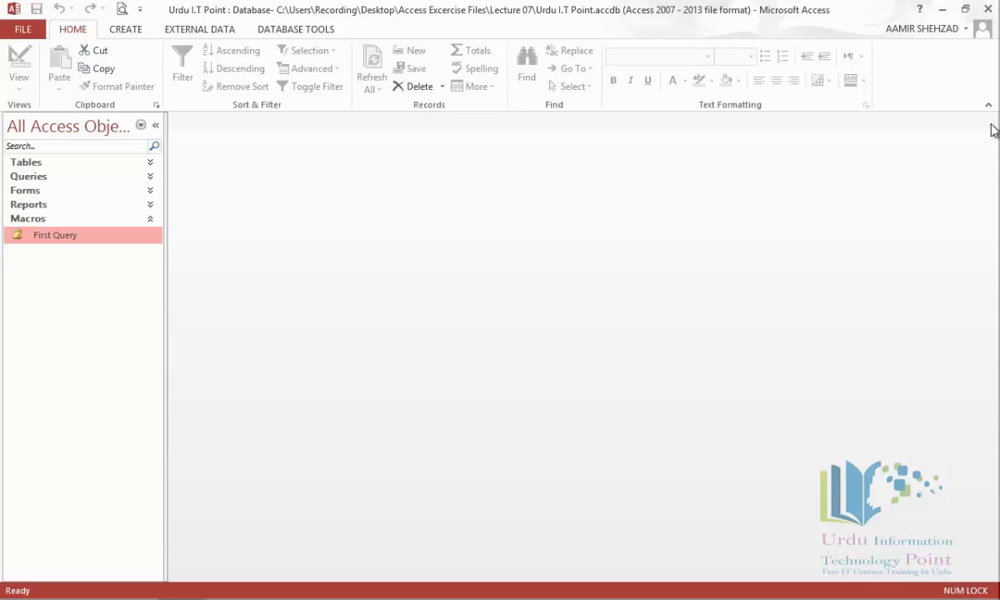
Step: Open the Product Sold By Company report in Layout View from the Reports list
{"action": "left_click", "coordinate": [40, 205]}
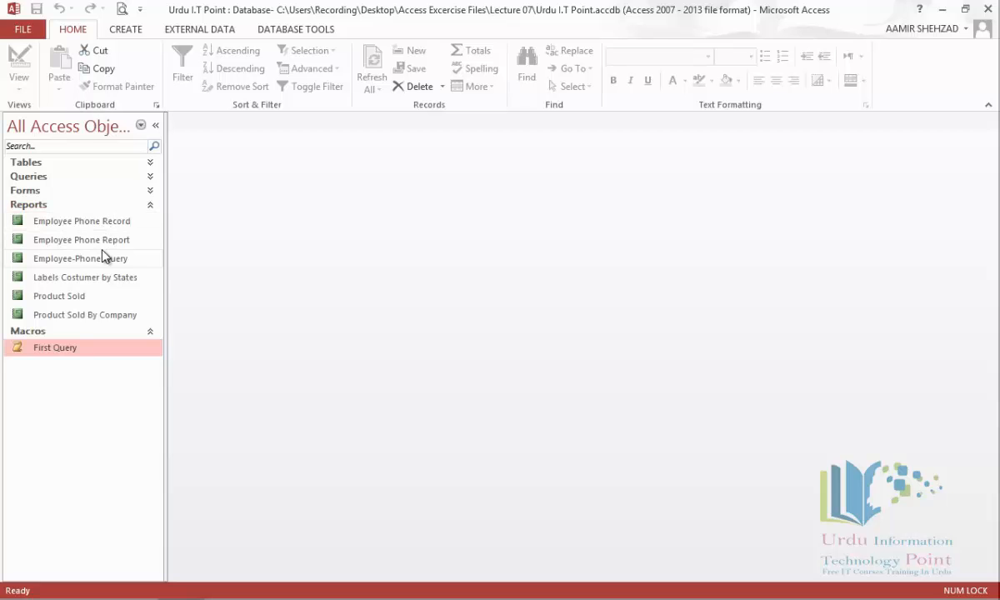
{"action": "left_click", "coordinate": [99, 314]}
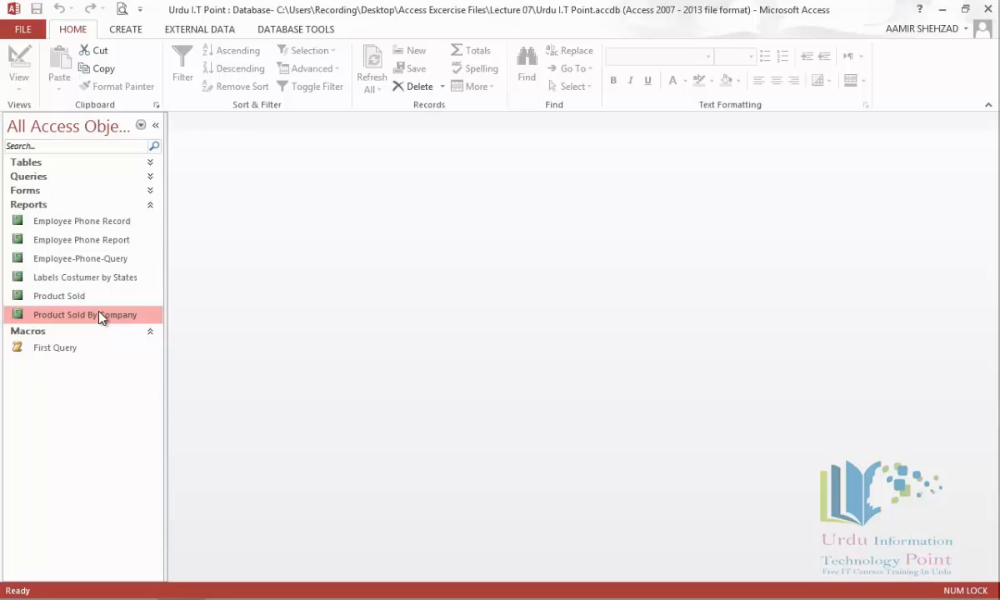
{"action": "right_click", "coordinate": [99, 314]}
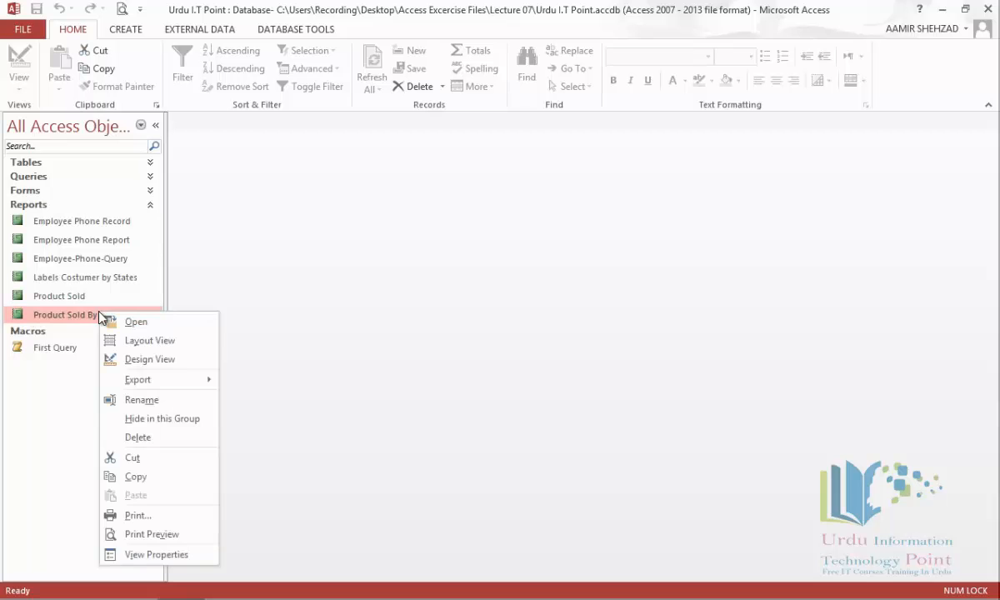
{"action": "left_click", "coordinate": [150, 341]}
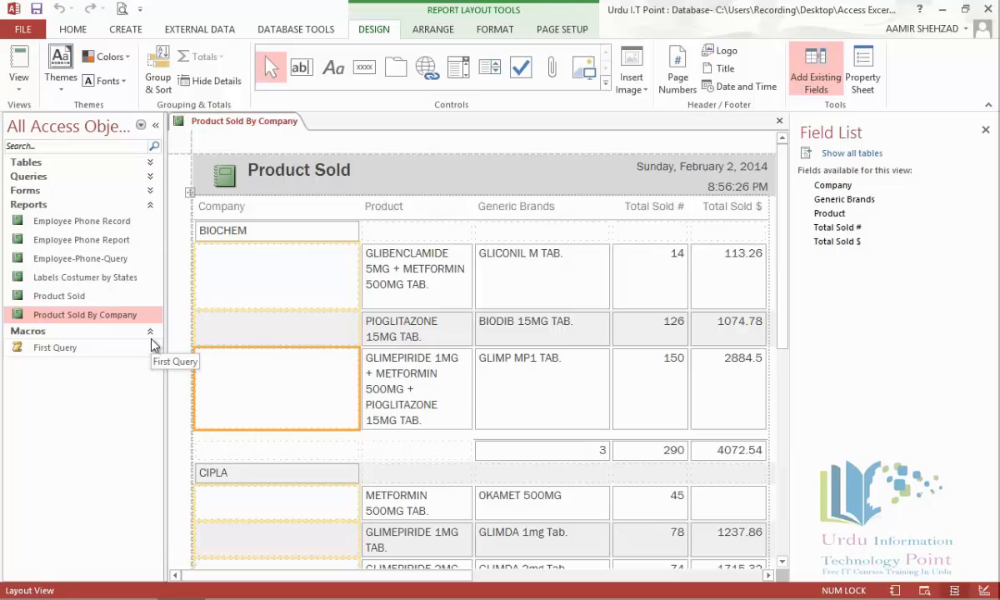
Step: Select the Company heading and Product Sold title, then bring up the Arrange tab options
{"action": "left_click", "coordinate": [230, 210]}
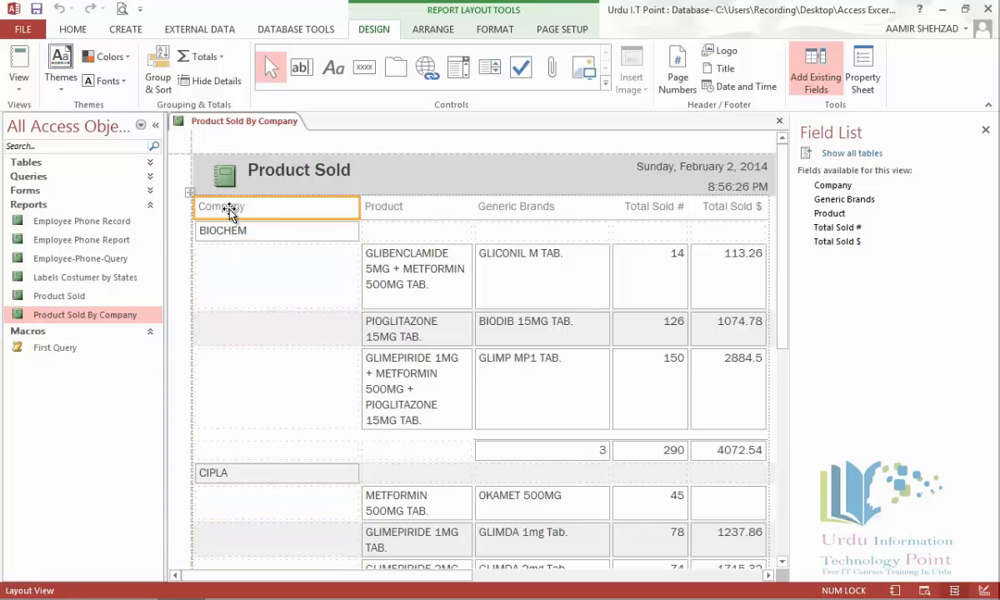
{"action": "left_click", "coordinate": [311, 182]}
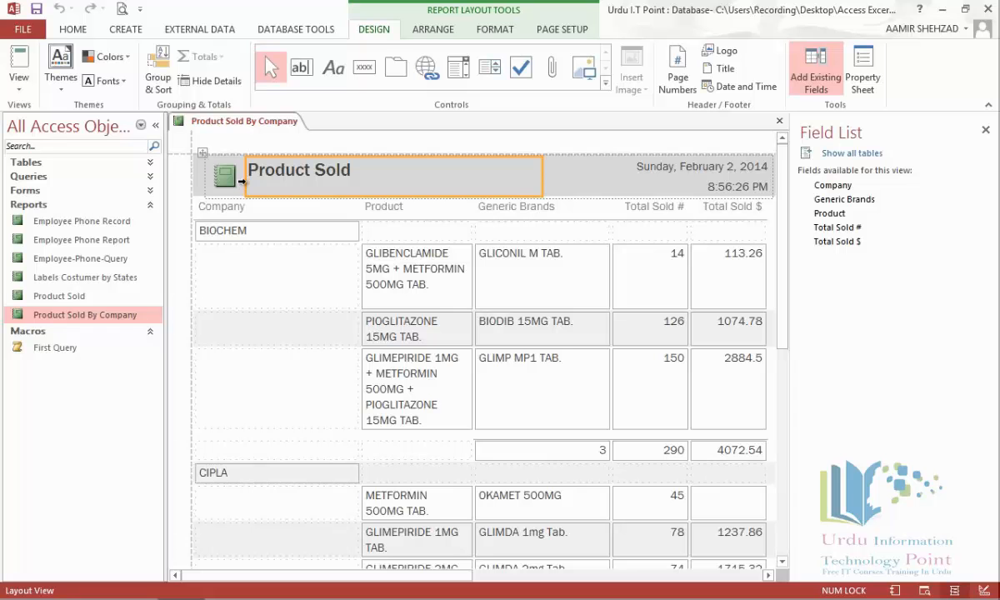
{"action": "left_click", "coordinate": [480, 32]}
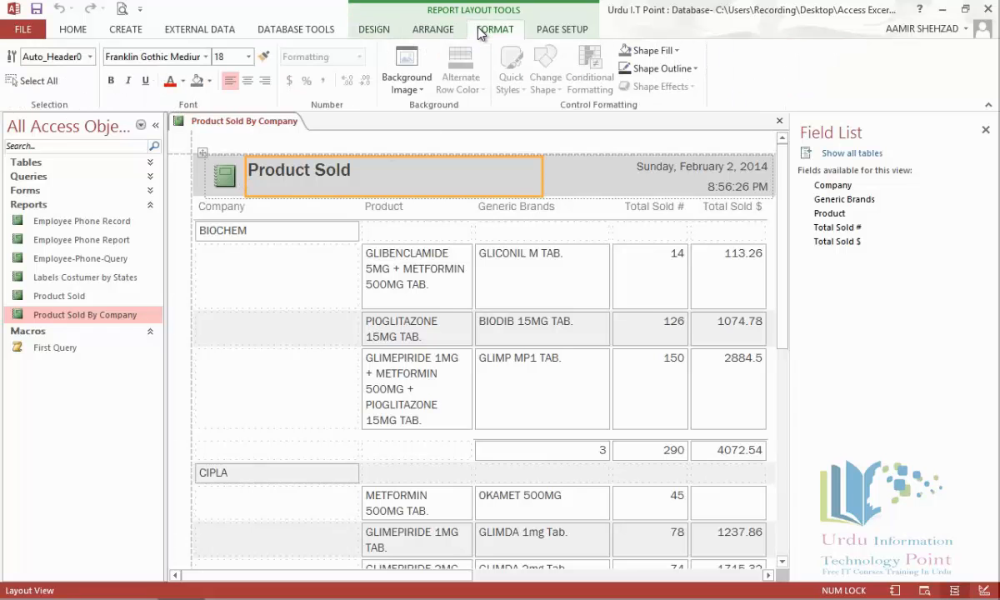
{"action": "left_click", "coordinate": [435, 30]}
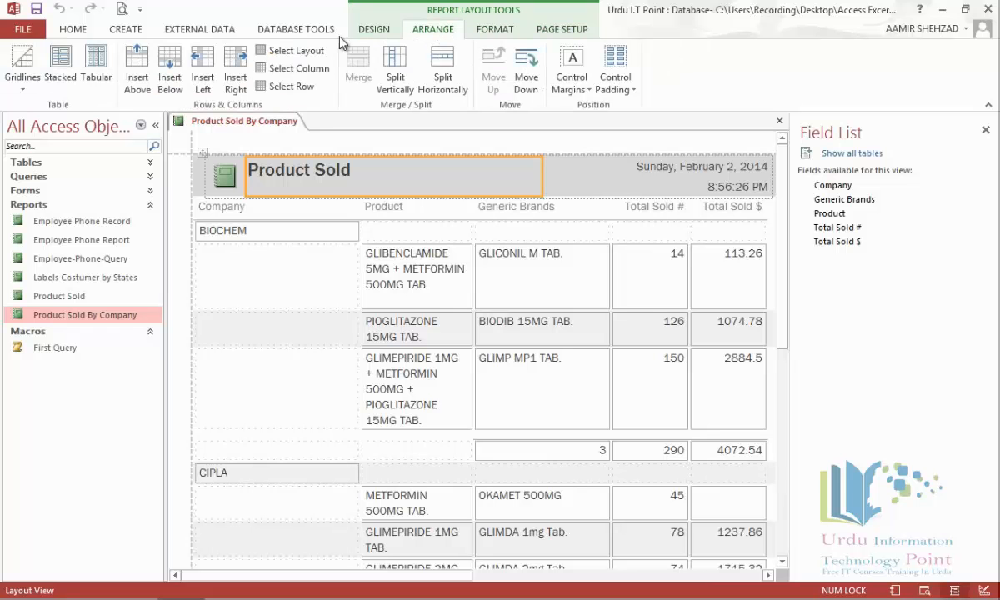
Step: Insert an empty row below the Product Sold title in the report header
{"action": "left_click", "coordinate": [169, 75]}
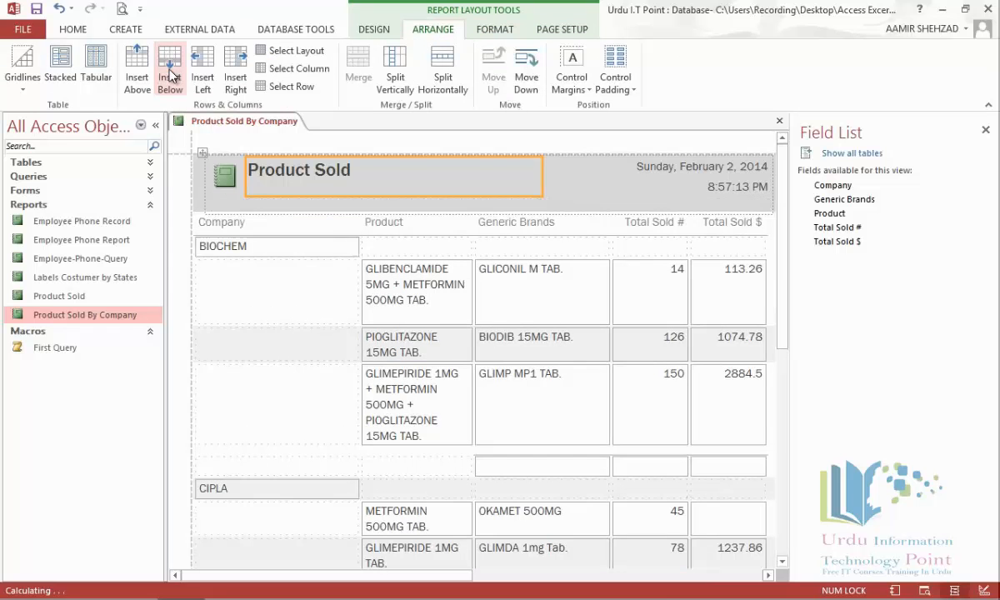
{"action": "left_click", "coordinate": [240, 209]}
{"action": "left_click", "coordinate": [313, 205]}
{"action": "left_click", "coordinate": [635, 205]}
{"action": "left_click", "coordinate": [268, 207]}
{"action": "left_click", "coordinate": [221, 204]}
{"action": "left_click", "coordinate": [296, 206]}
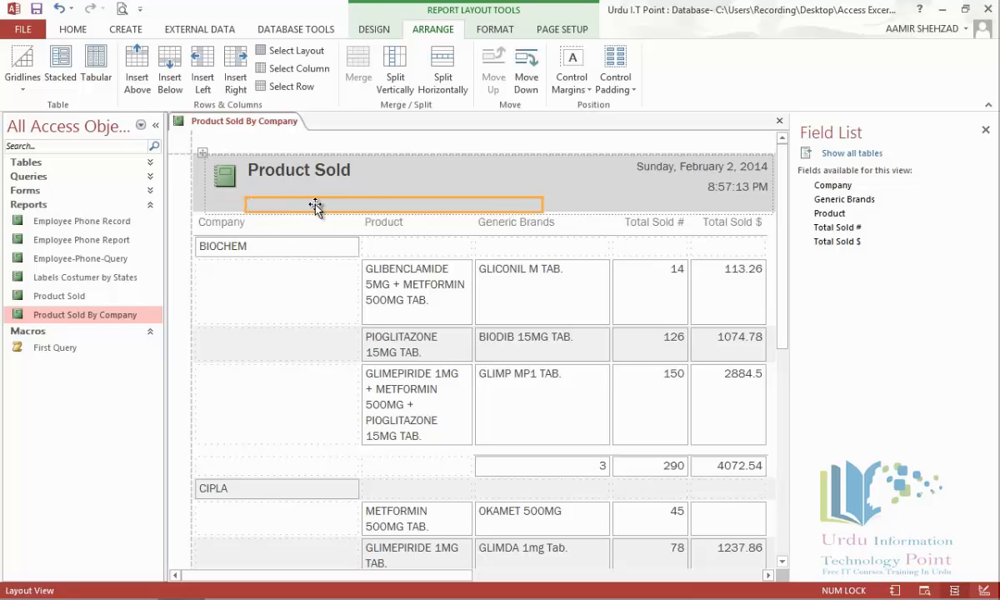
Step: Split the wide empty cell and move an empty cell beneath the title
{"action": "left_click", "coordinate": [440, 71]}
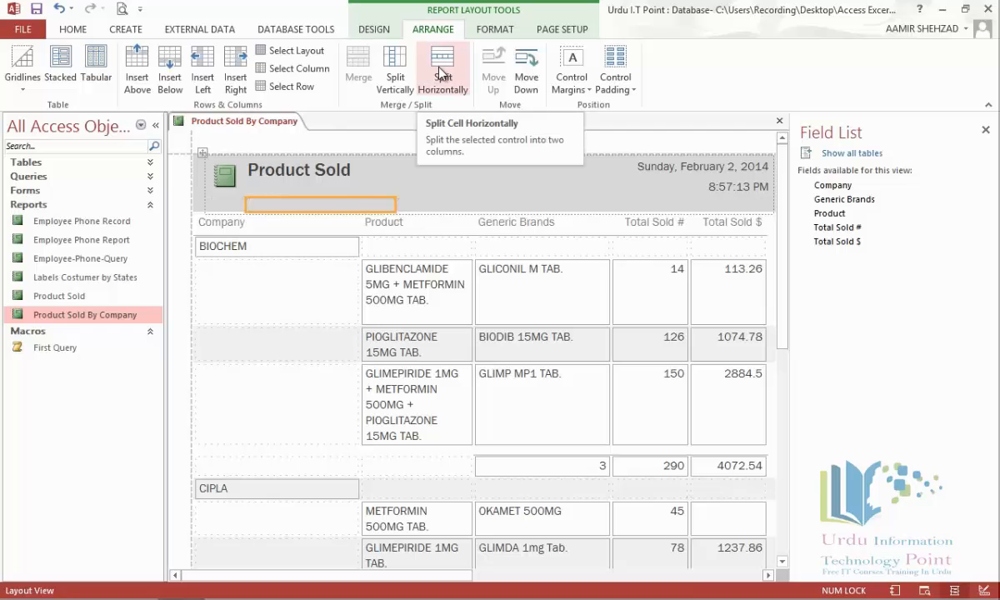
{"action": "left_click", "coordinate": [440, 72]}
{"action": "left_click", "coordinate": [327, 206]}
{"action": "left_click", "coordinate": [272, 206]}
{"action": "left_click", "coordinate": [234, 205]}
{"action": "left_click", "coordinate": [237, 204]}
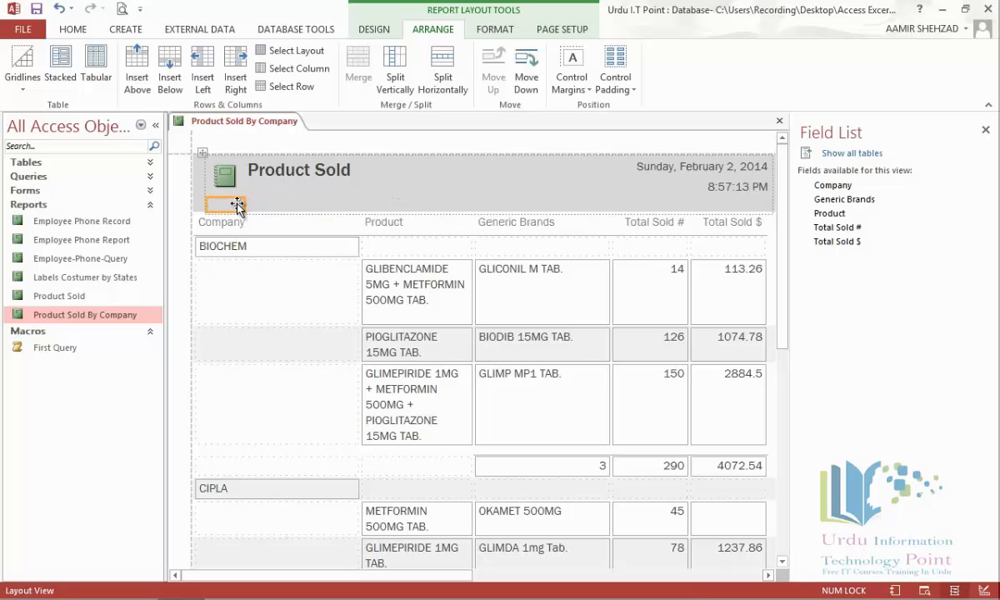
{"action": "left_click_drag", "start_coordinate": [238, 204], "coordinate": [402, 208]}
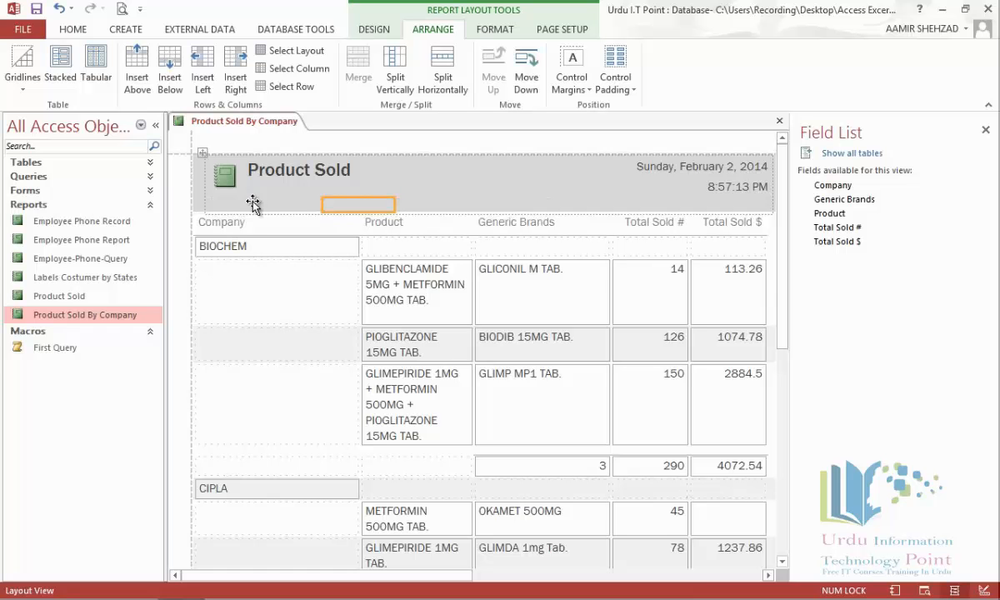
{"action": "left_click", "coordinate": [379, 30]}
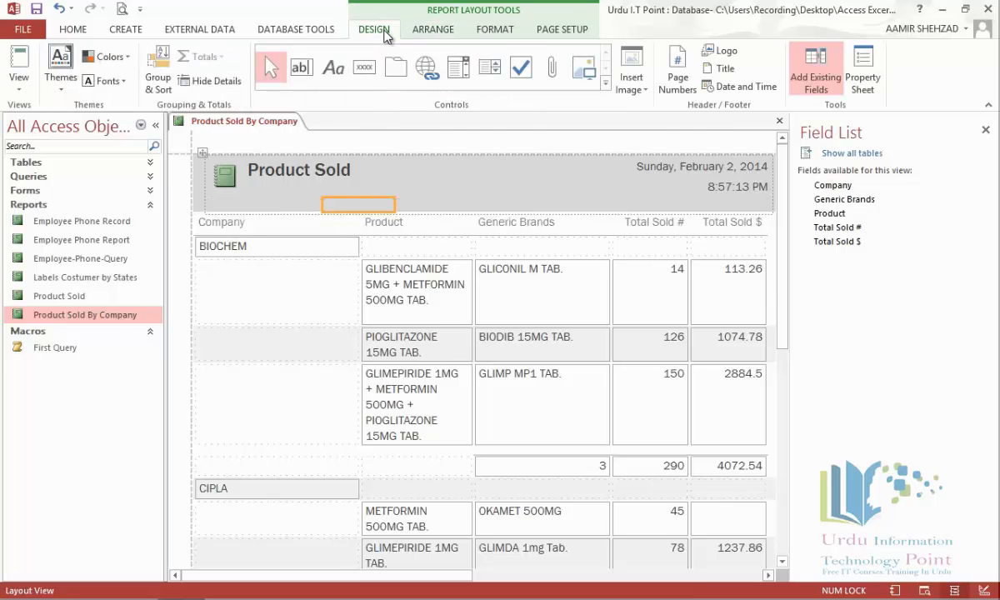
Step: Place a button under the title and caption it All
{"action": "left_click", "coordinate": [364, 71]}
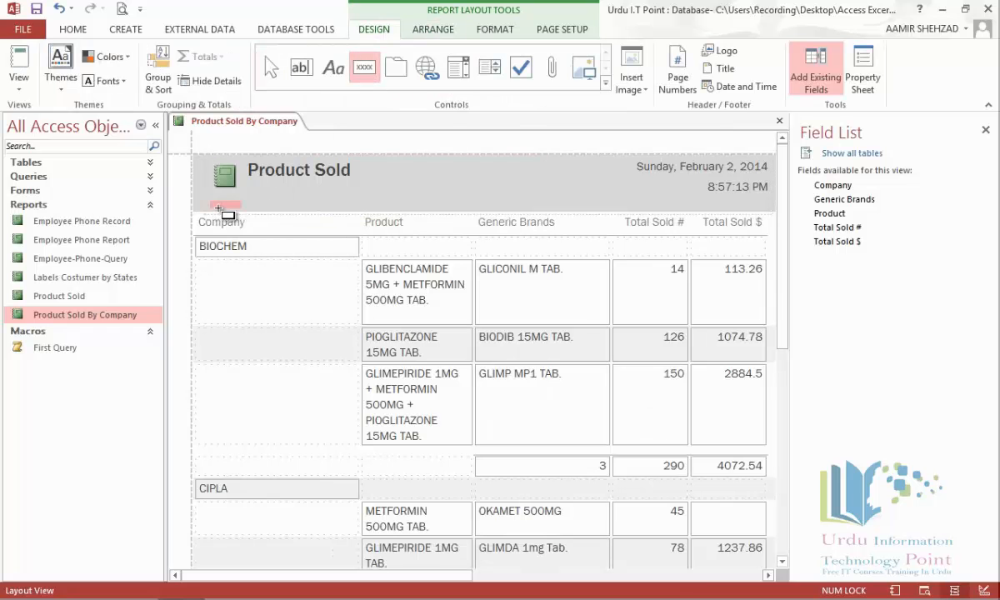
{"action": "left_click", "coordinate": [218, 206]}
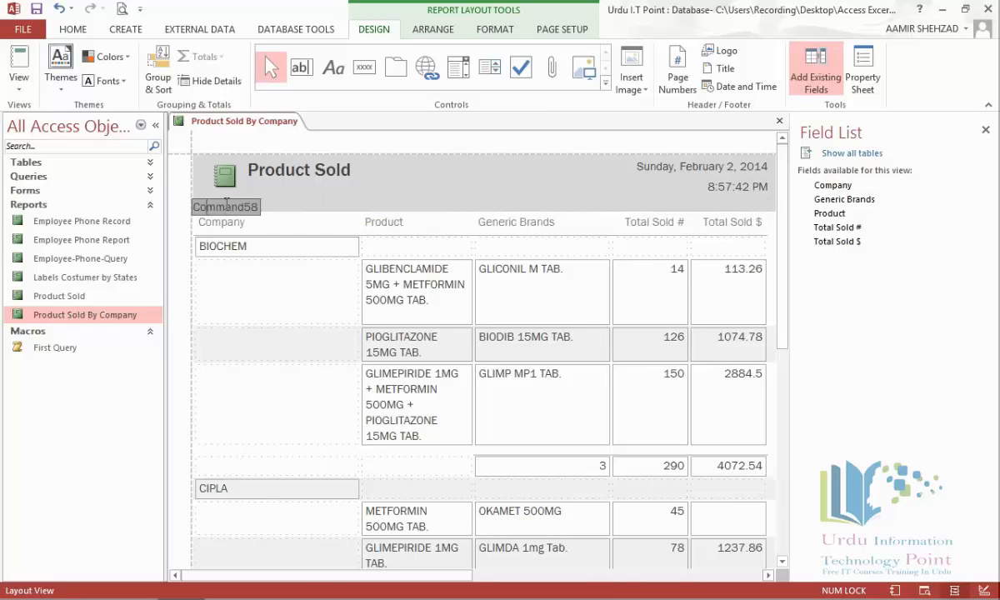
{"action": "left_click_drag", "start_coordinate": [254, 206], "coordinate": [171, 207]}
{"action": "type", "text": "All"}
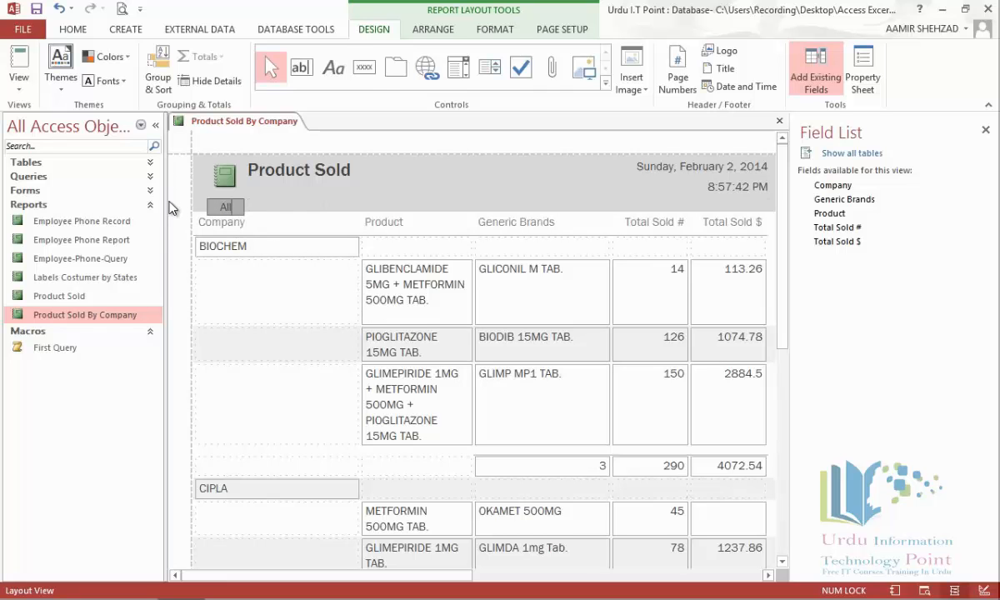
{"action": "left_click", "coordinate": [285, 210]}
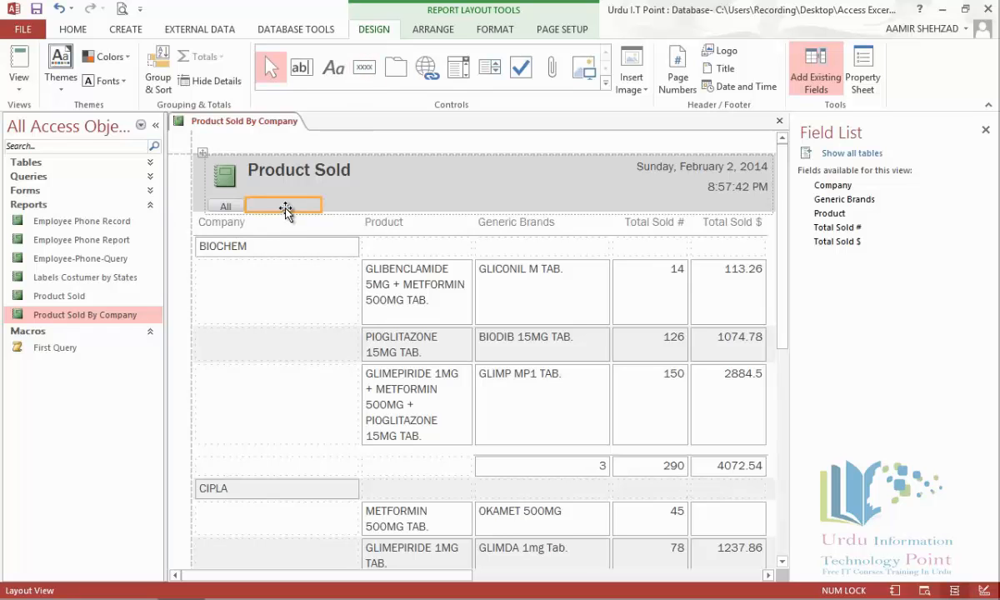
Step: Add a second button beside All captioned Biochem
{"action": "left_click", "coordinate": [364, 66]}
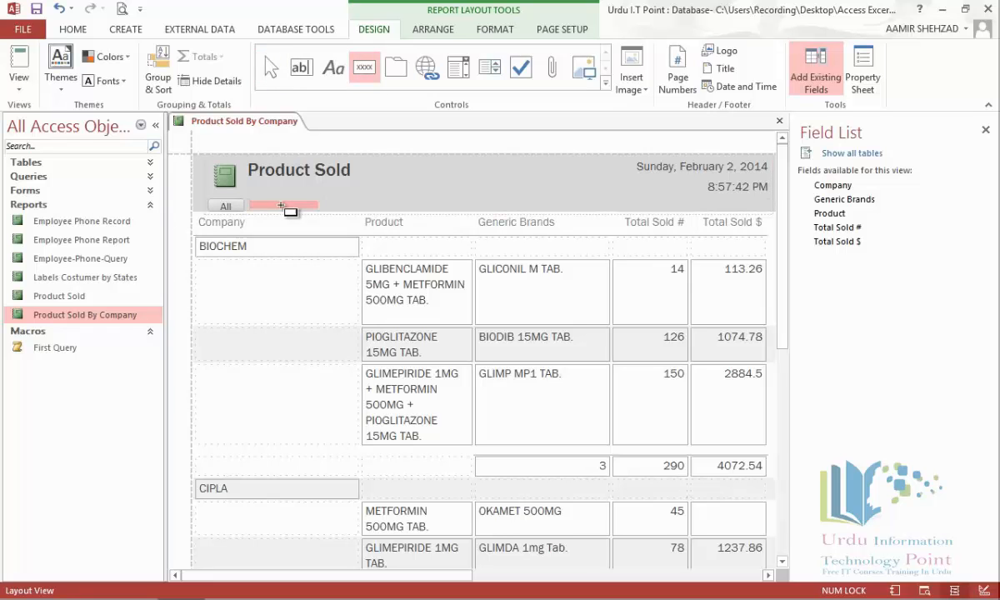
{"action": "left_click", "coordinate": [282, 205]}
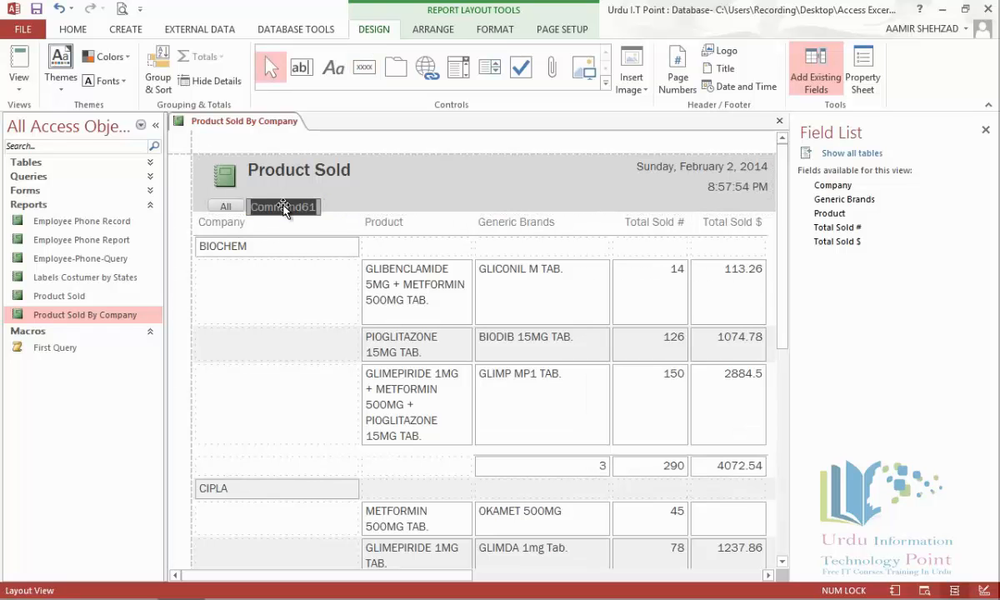
{"action": "key", "text": "BackSpace"}
{"action": "type", "text": "Biochem"}
{"action": "left_click", "coordinate": [338, 205]}
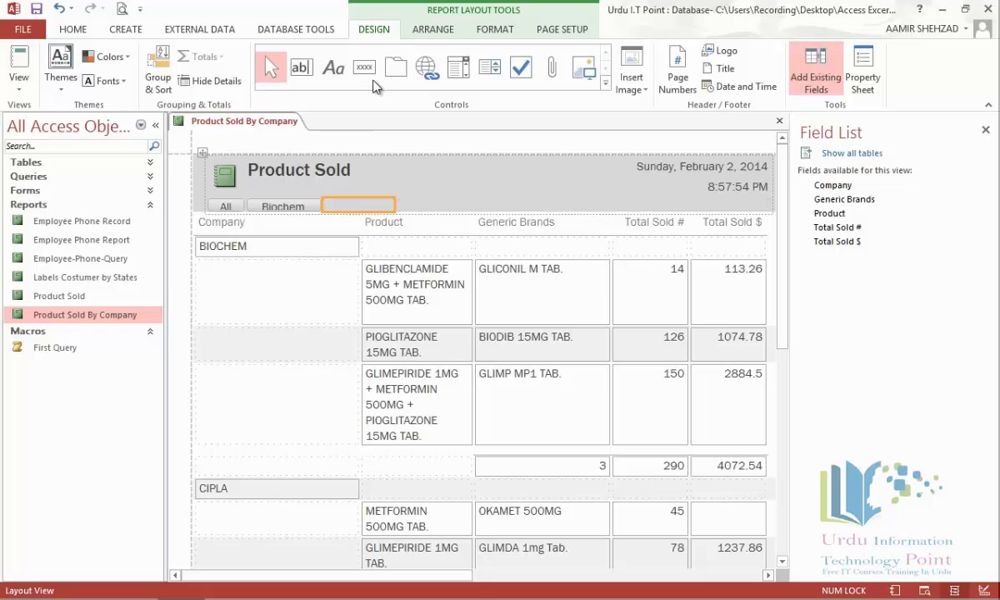
Step: Add a third button captioned Cipla, make the button row taller, and close the Field List
{"action": "left_click", "coordinate": [364, 67]}
{"action": "left_click", "coordinate": [347, 205]}
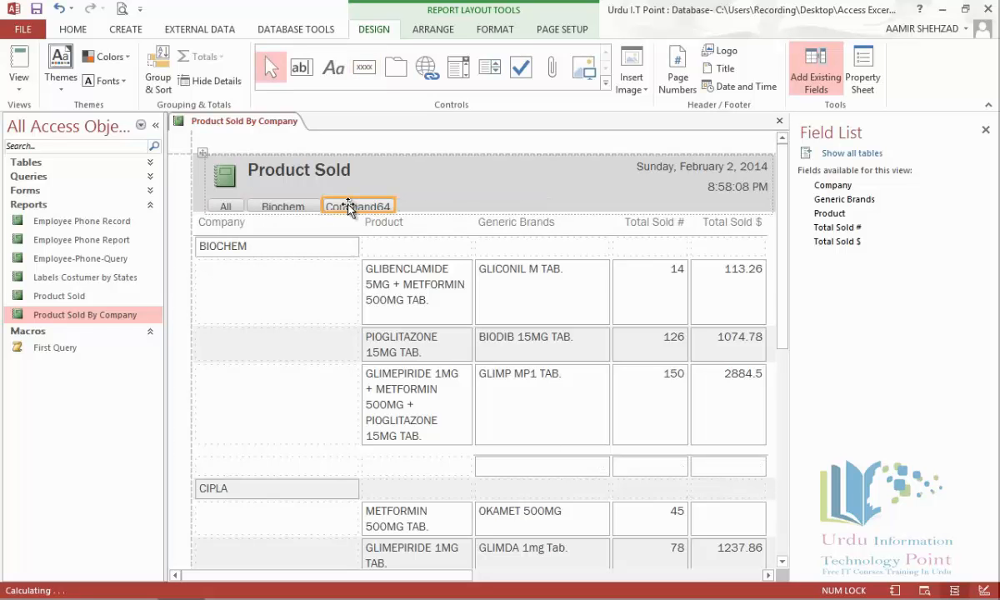
{"action": "double_click", "coordinate": [348, 207]}
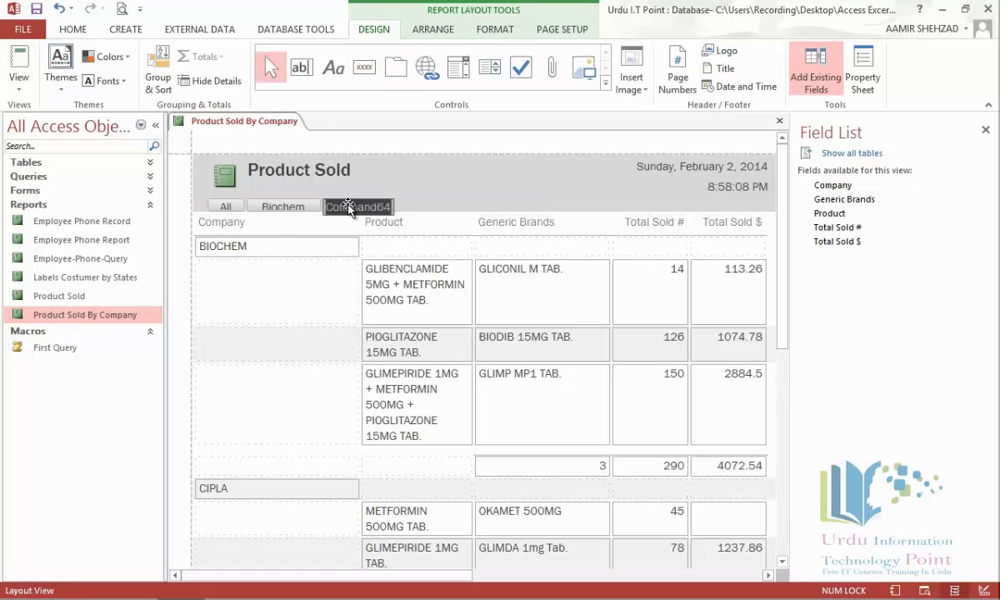
{"action": "type", "text": "Cipla"}
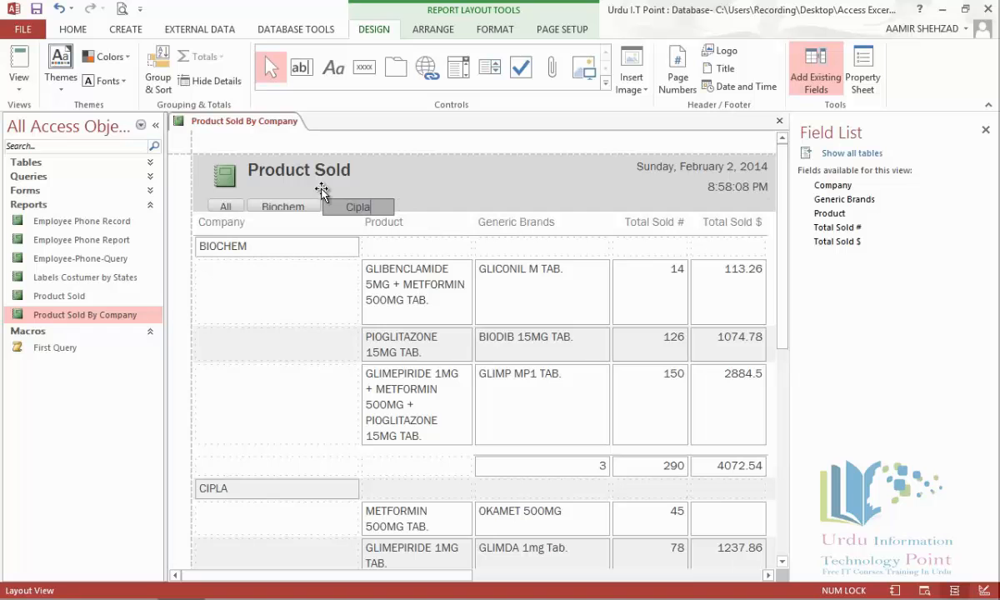
{"action": "left_click", "coordinate": [403, 204]}
{"action": "left_click", "coordinate": [340, 208]}
{"action": "left_click_drag", "start_coordinate": [340, 213], "coordinate": [340, 217]}
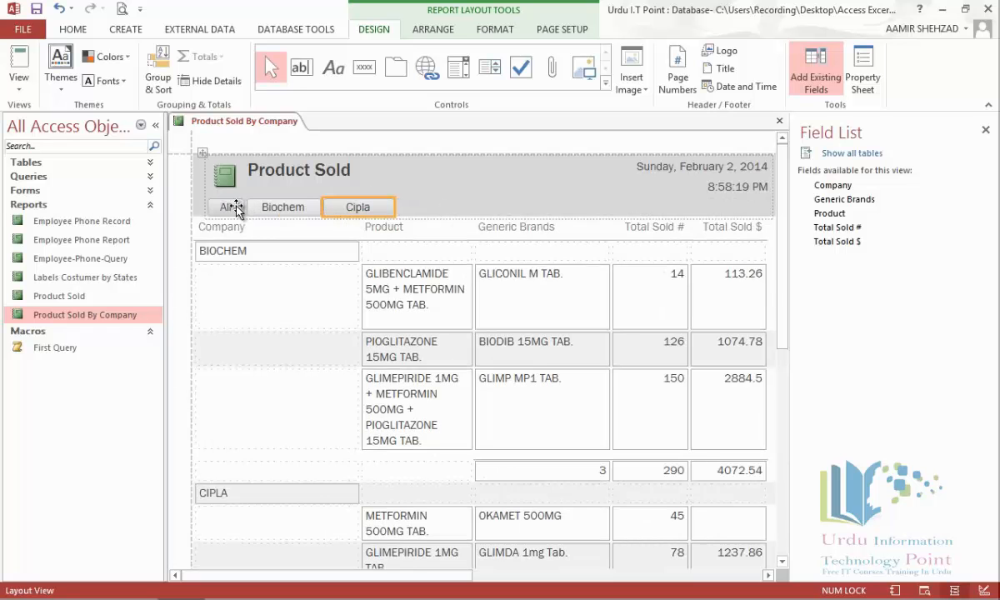
{"action": "left_click", "coordinate": [300, 208]}
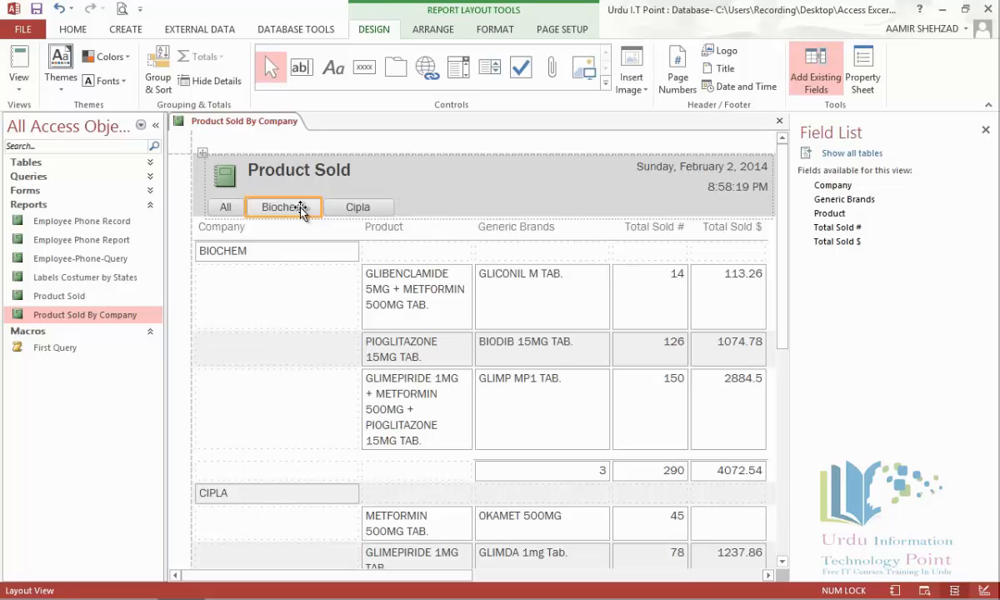
{"action": "left_click", "coordinate": [986, 130]}
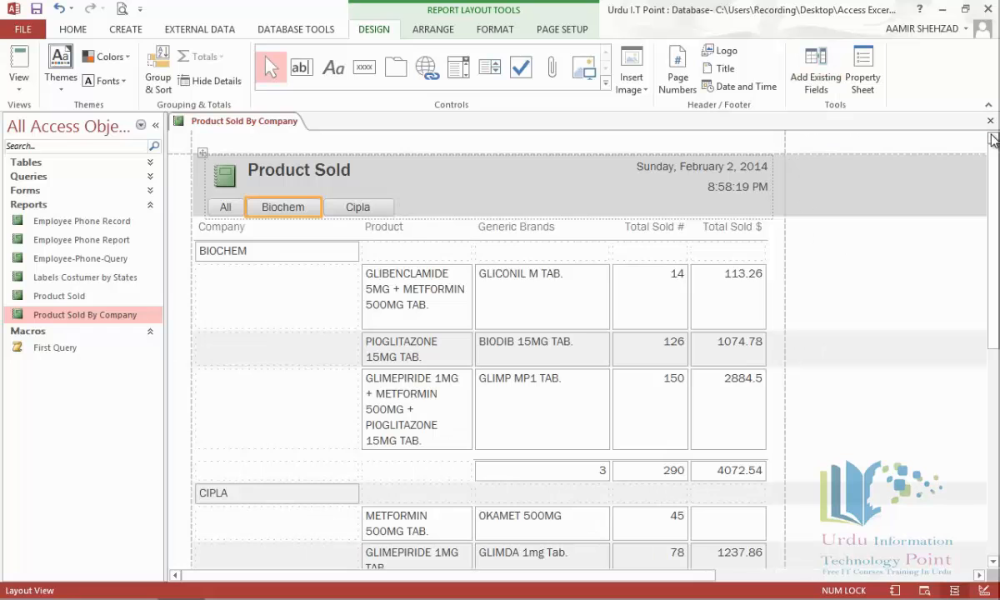
Step: Open the Biochem button's Event properties and launch the On Click builder chooser
{"action": "left_click", "coordinate": [864, 68]}
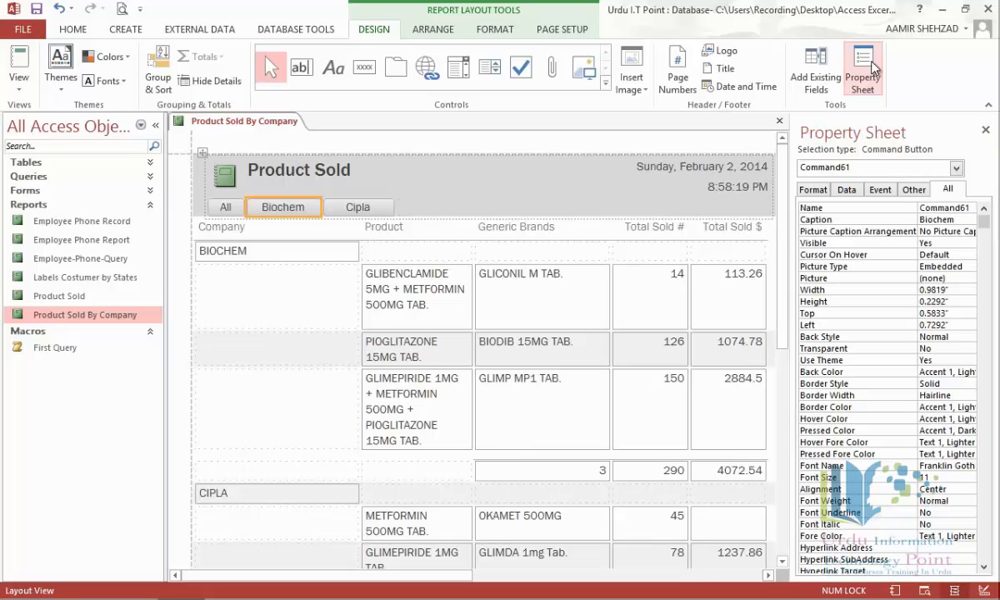
{"action": "left_click", "coordinate": [881, 191]}
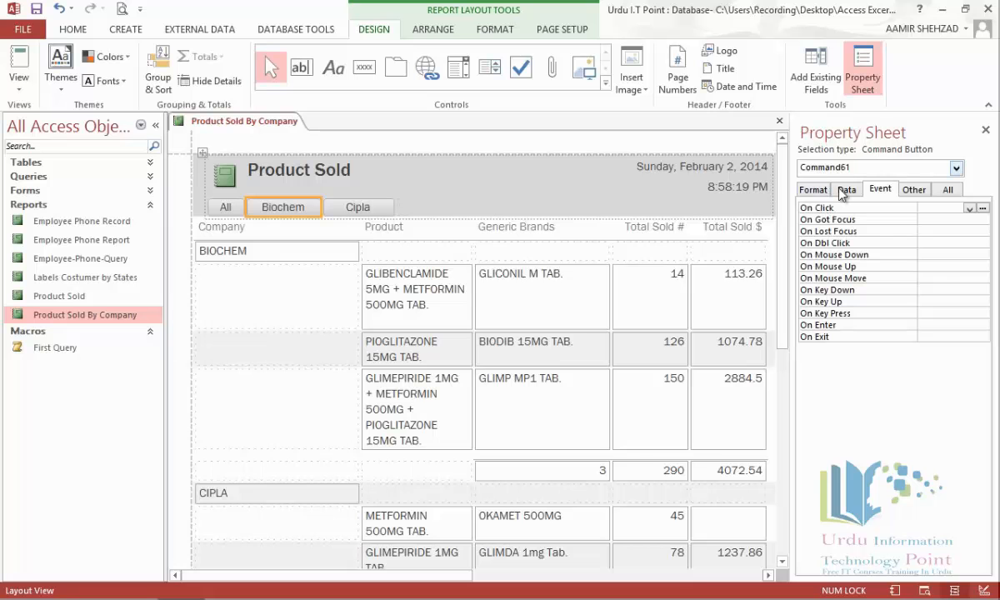
{"action": "left_click", "coordinate": [982, 210]}
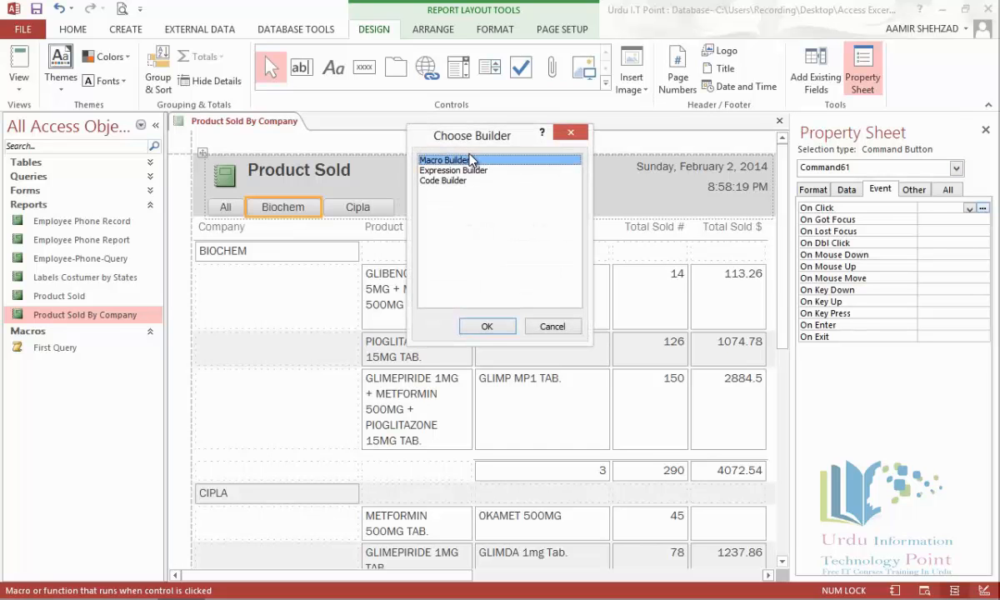
Step: Build a click macro with ApplyFilter named Biochem, copy the name, and open the Where Condition builder
{"action": "left_click", "coordinate": [487, 327]}
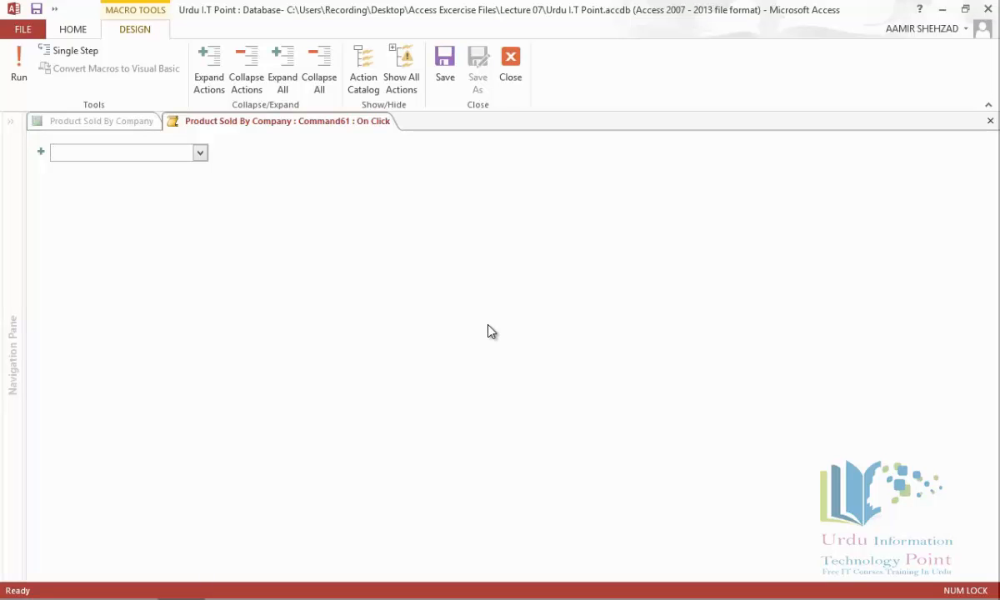
{"action": "left_click", "coordinate": [200, 152]}
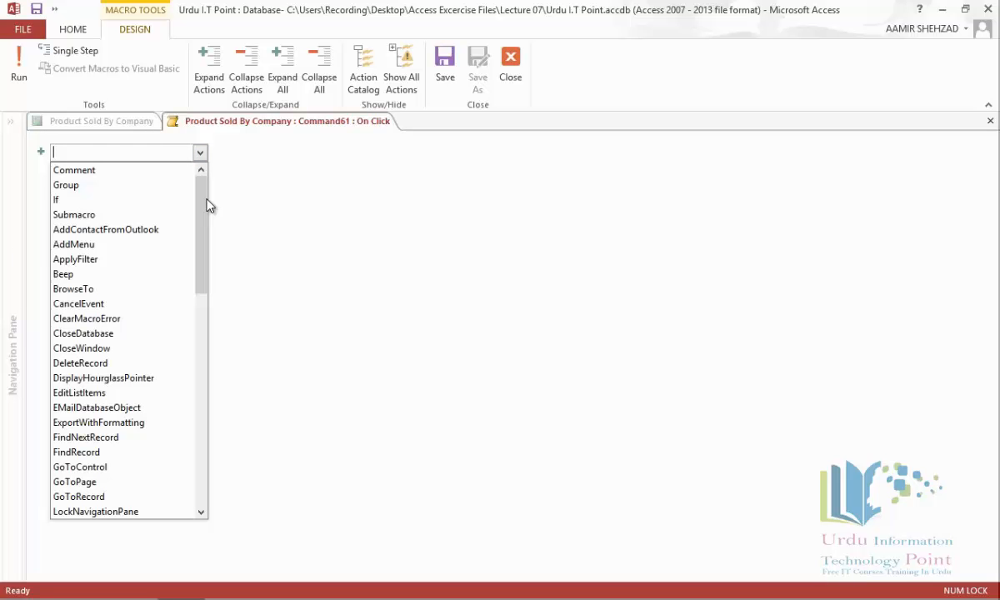
{"action": "left_click", "coordinate": [155, 260]}
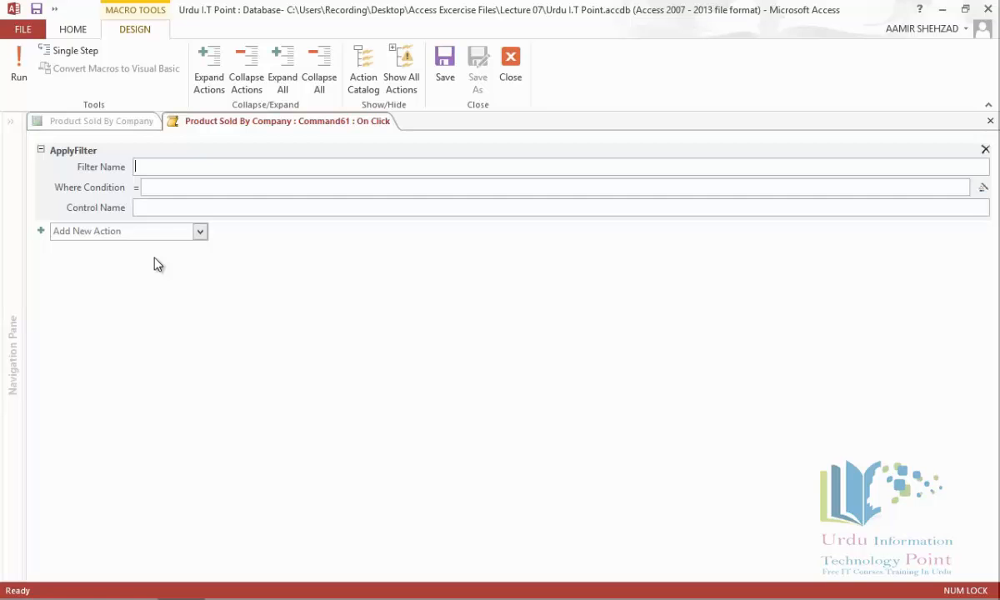
{"action": "type", "text": "Biochem"}
{"action": "double_click", "coordinate": [148, 166]}
{"action": "right_click", "coordinate": [148, 166]}
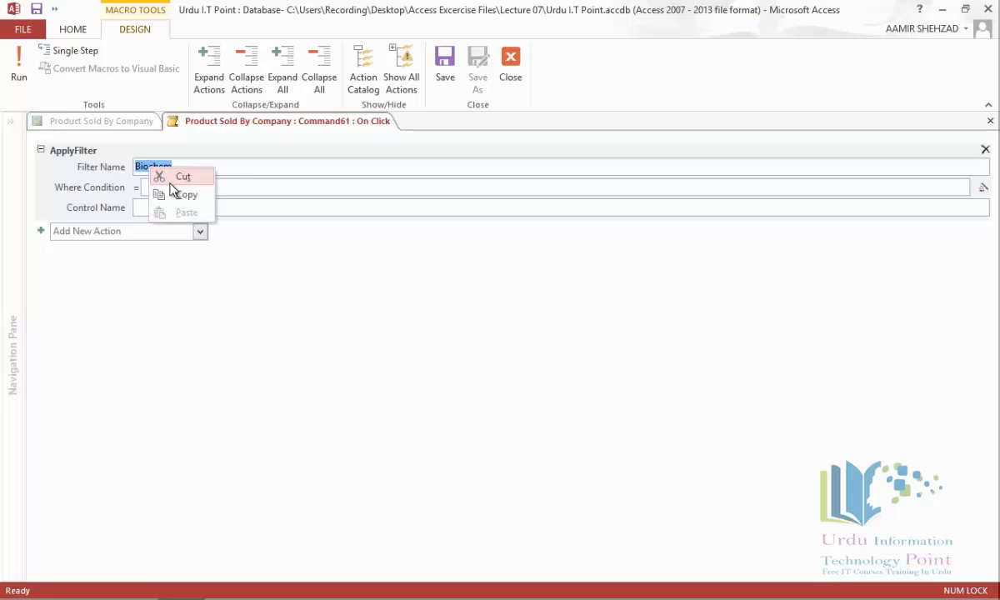
{"action": "left_click", "coordinate": [175, 193]}
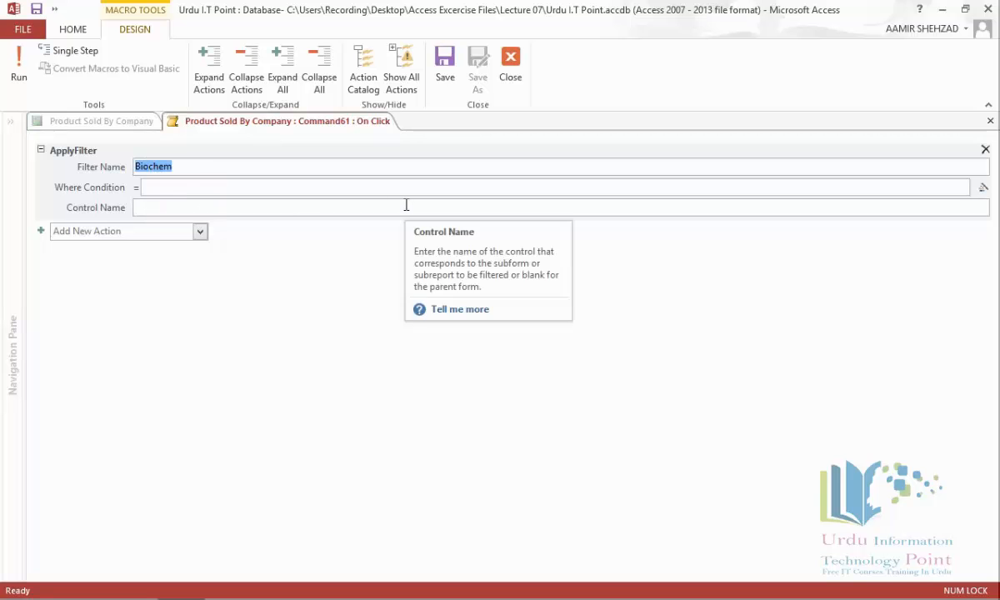
{"action": "left_click", "coordinate": [178, 190]}
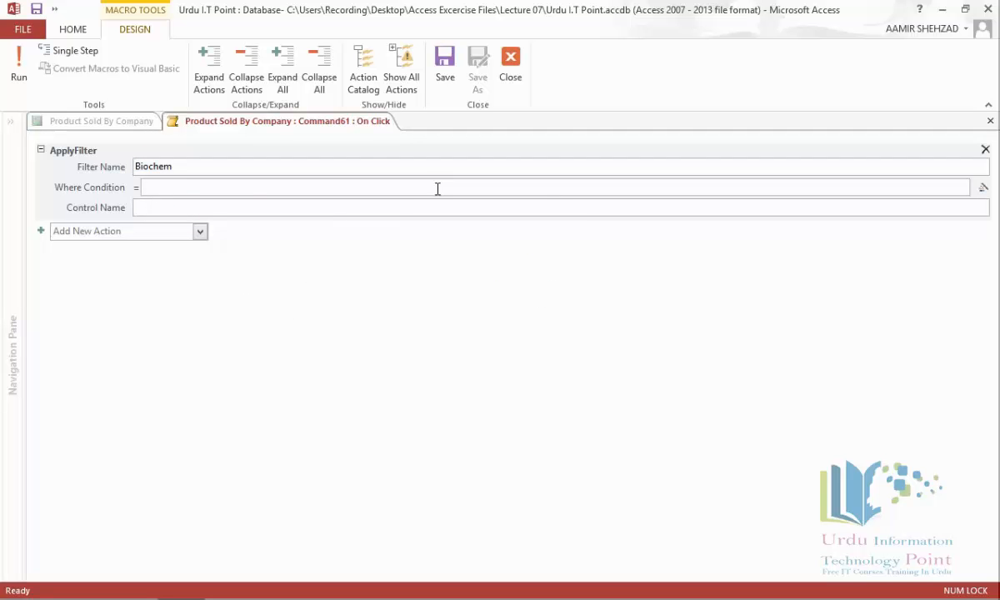
{"action": "left_click", "coordinate": [981, 190]}
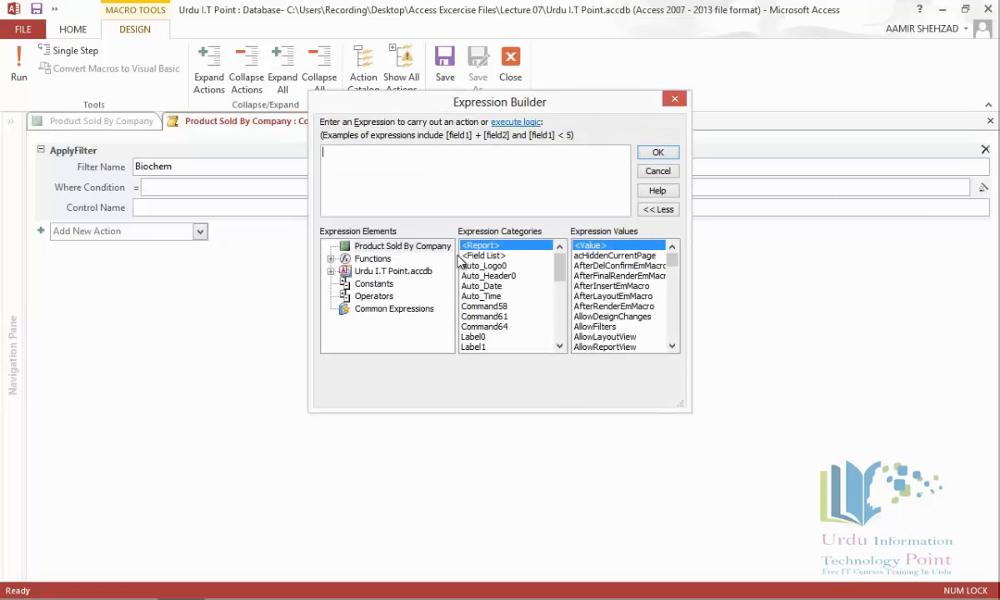
Step: Set the Where Condition to [Products]![Company] ="Biochem" and save the Biochem button's macro
{"action": "left_click", "coordinate": [330, 271]}
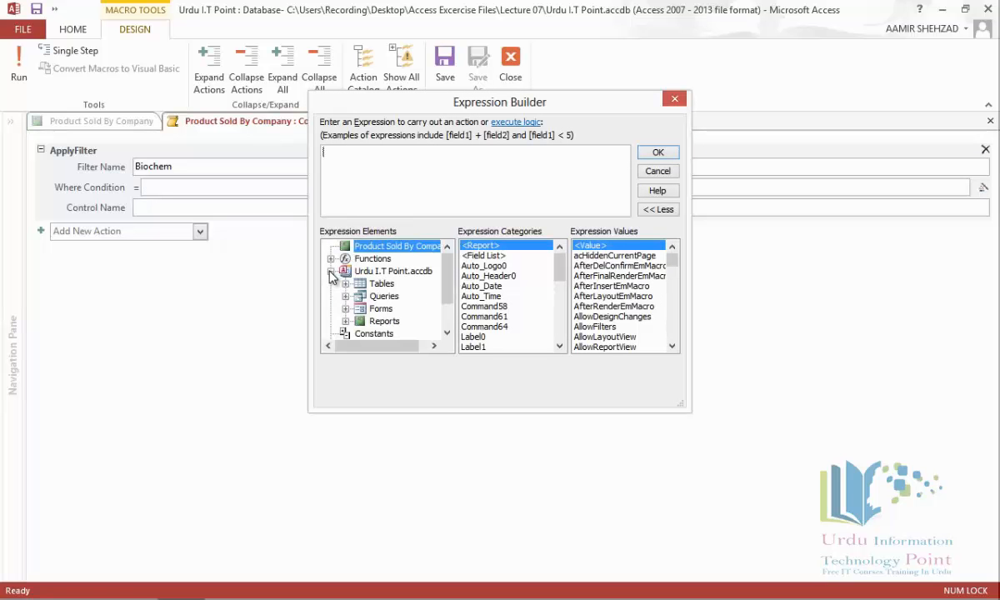
{"action": "left_click", "coordinate": [345, 283]}
{"action": "left_click_drag", "start_coordinate": [447, 274], "coordinate": [447, 287]}
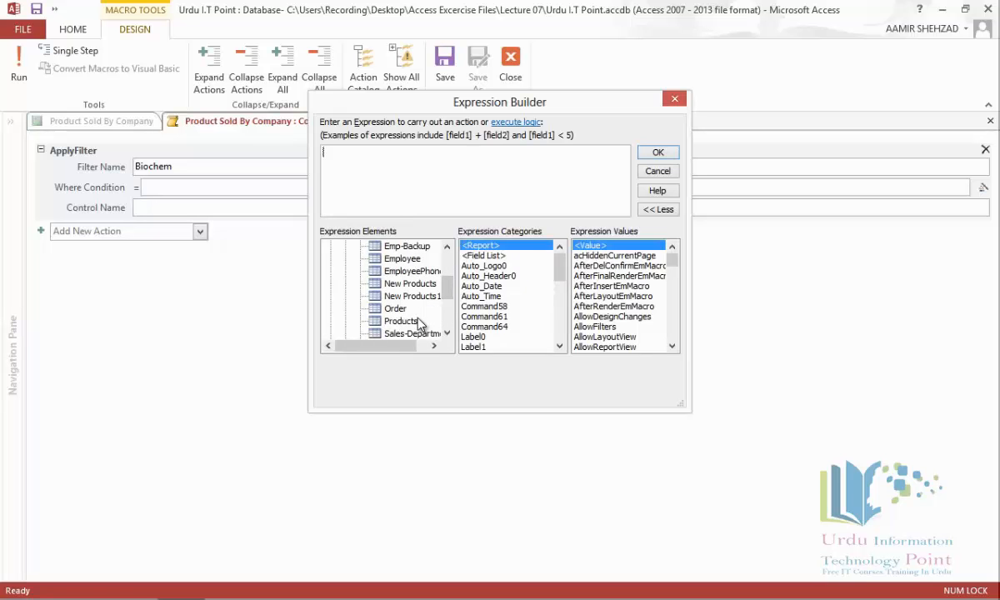
{"action": "left_click", "coordinate": [401, 321]}
{"action": "double_click", "coordinate": [478, 286]}
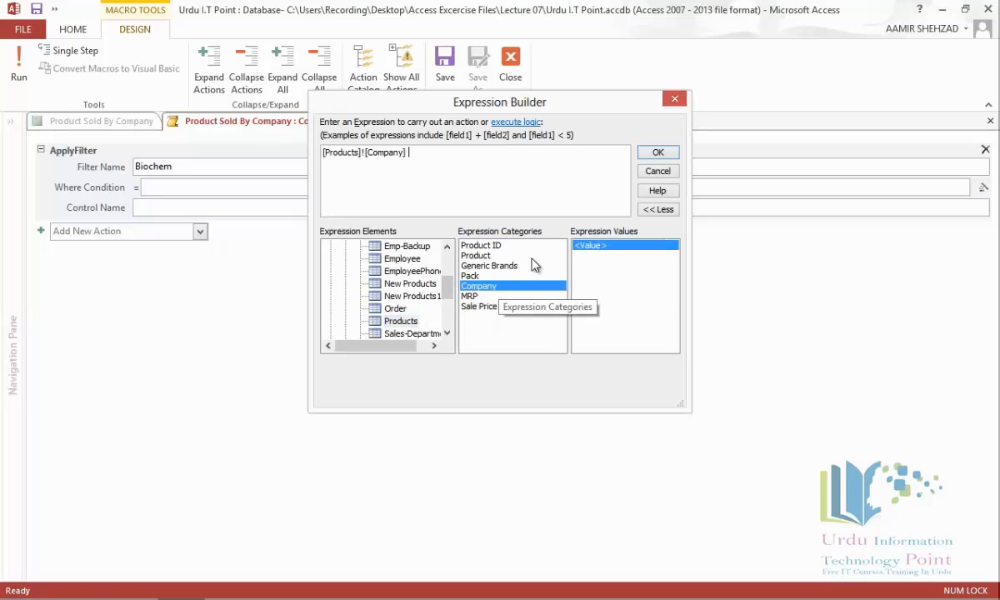
{"action": "type", "text": "=\""}
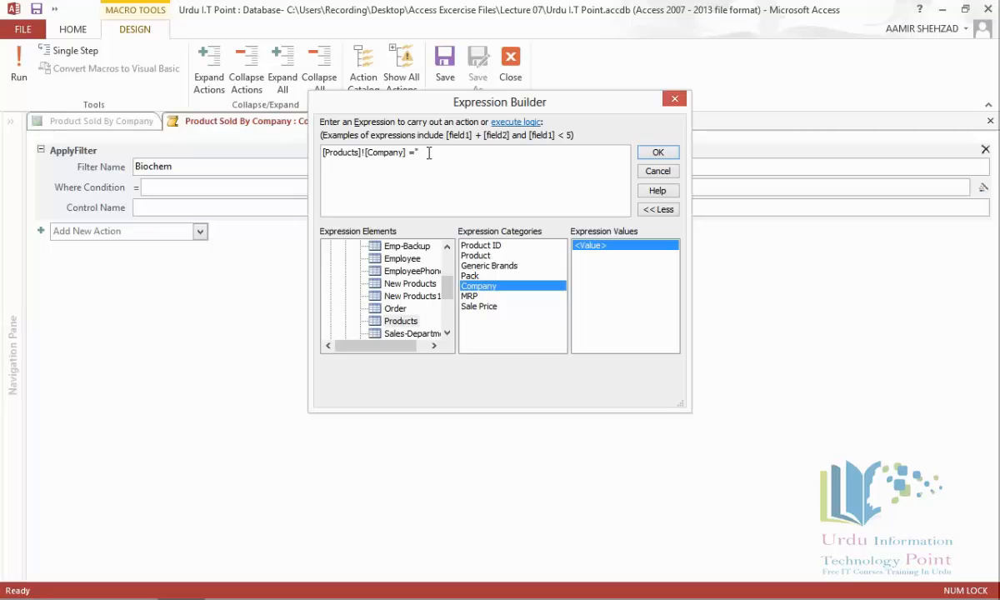
{"action": "type", "text": "Biochem\""}
{"action": "left_click", "coordinate": [658, 153]}
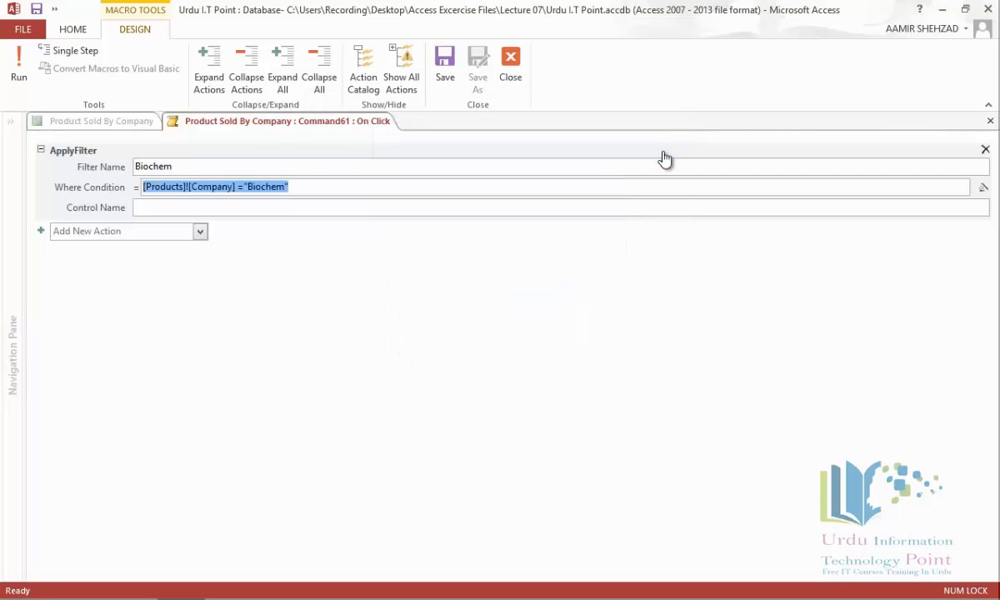
{"action": "left_click", "coordinate": [990, 121]}
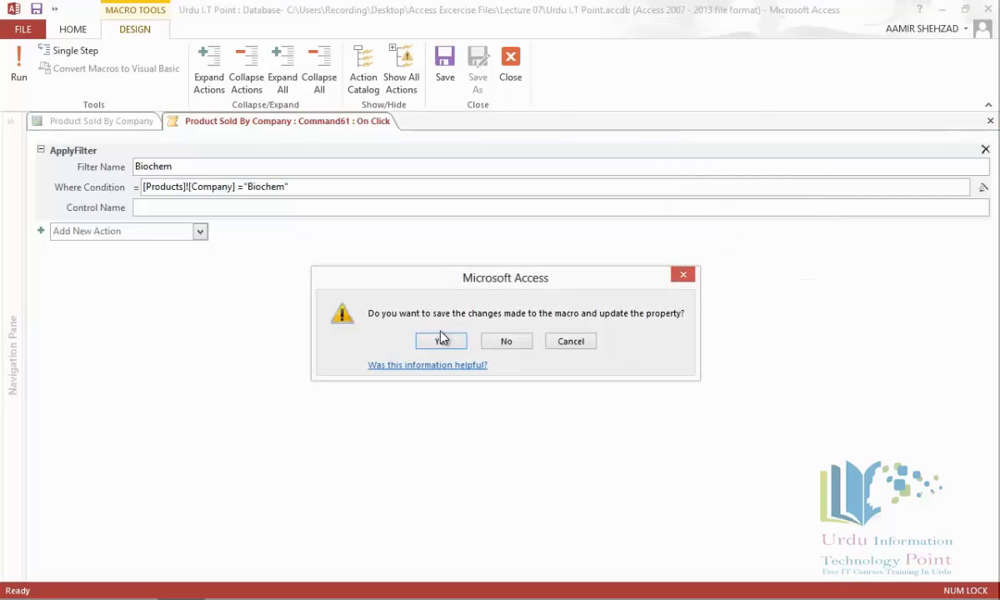
{"action": "left_click", "coordinate": [441, 342]}
Step: Build a click macro for the Cipla button with an ApplyFilter action named Cipla
{"action": "left_click", "coordinate": [377, 208]}
{"action": "double_click", "coordinate": [354, 205]}
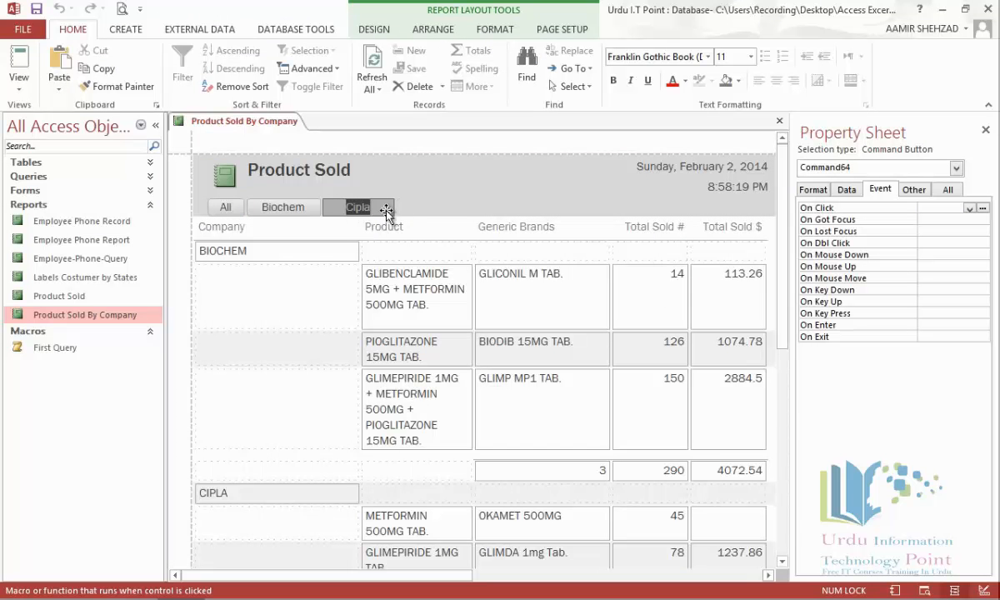
{"action": "left_click", "coordinate": [307, 212]}
{"action": "left_click", "coordinate": [367, 212]}
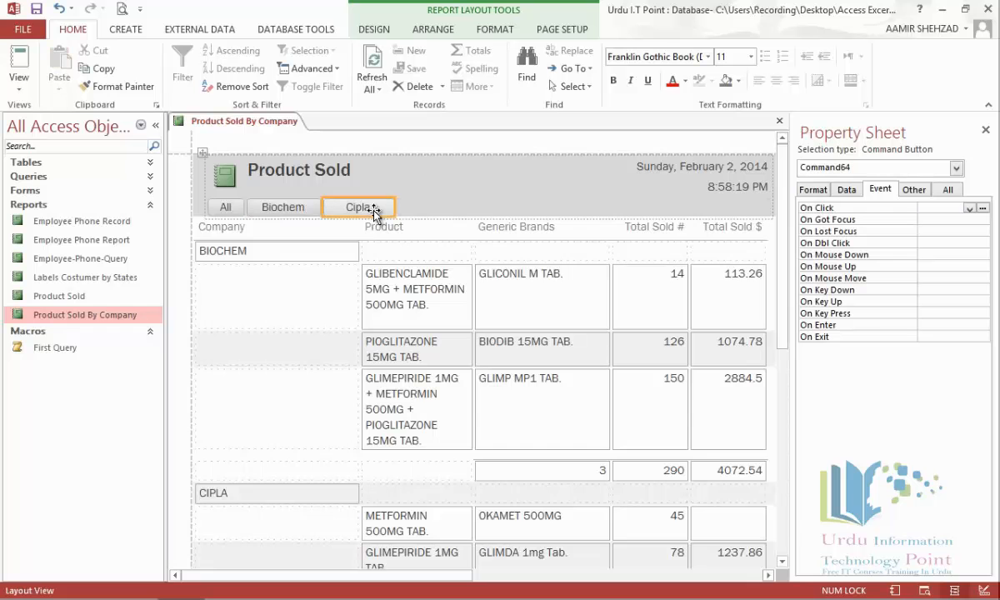
{"action": "left_click", "coordinate": [984, 210]}
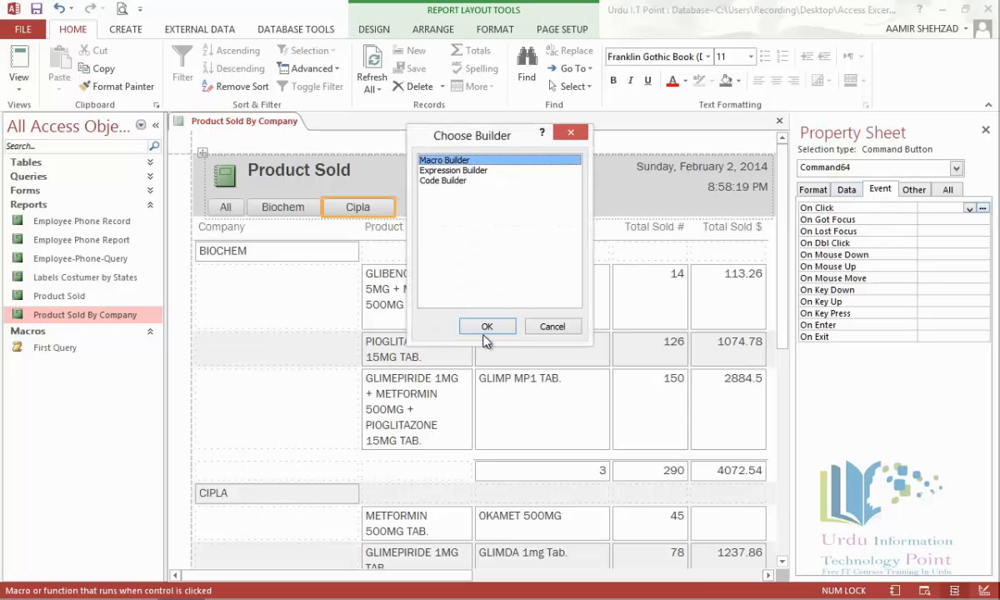
{"action": "left_click", "coordinate": [487, 326]}
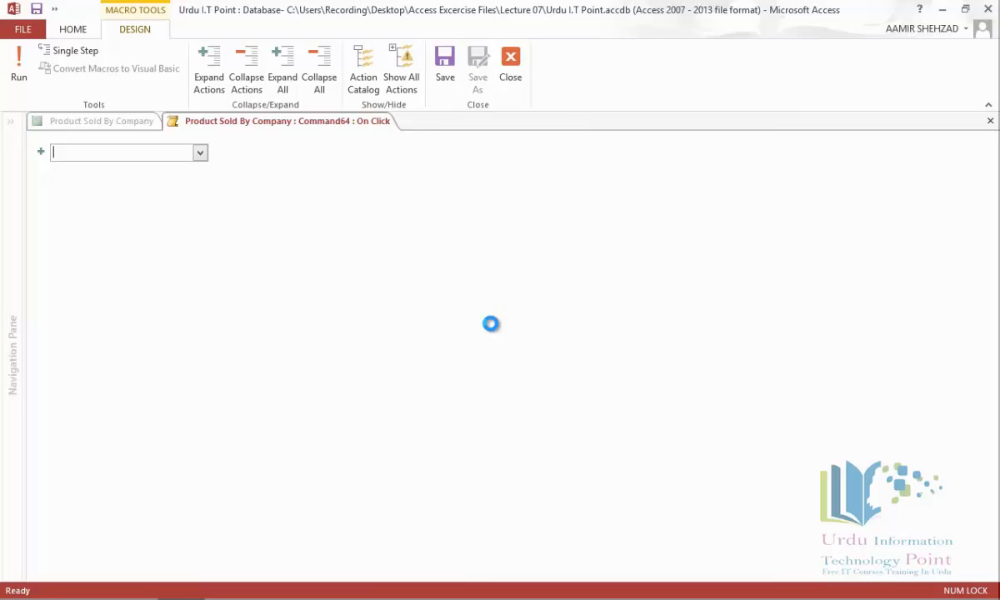
{"action": "left_click", "coordinate": [199, 152]}
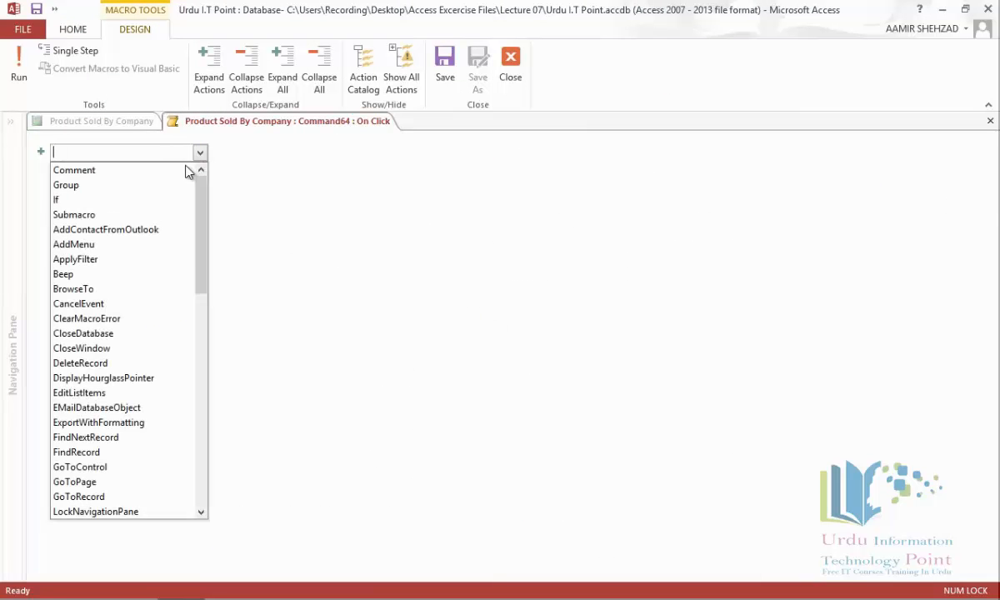
{"action": "left_click", "coordinate": [149, 265]}
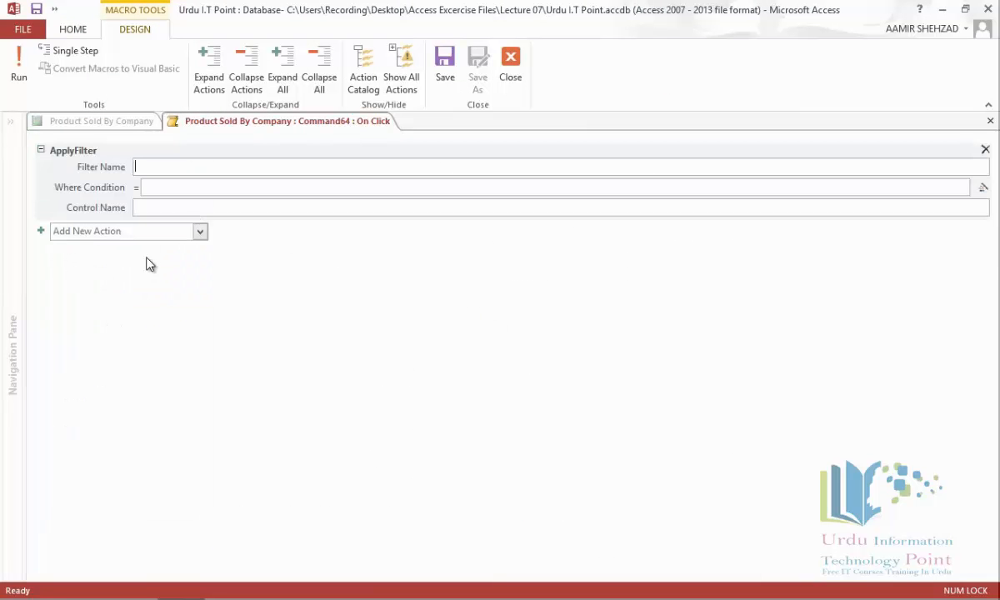
{"action": "left_click", "coordinate": [181, 167]}
{"action": "type", "text": "Cipla"}
Step: Set the Cipla filter's Where Condition to [Products]![Company] ="Cipla" and close the macro
{"action": "left_click", "coordinate": [984, 188]}
{"action": "left_click", "coordinate": [331, 271]}
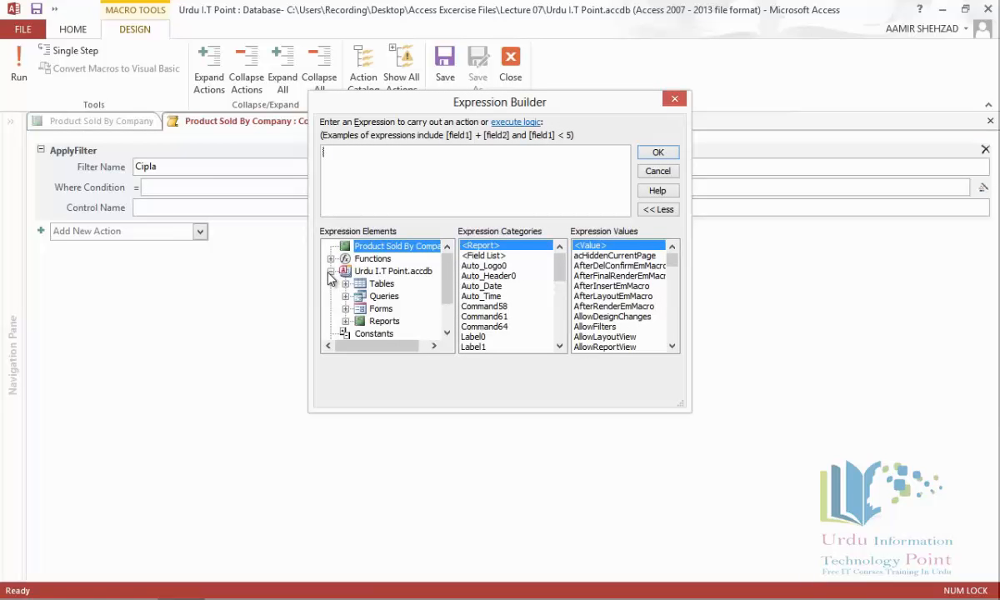
{"action": "left_click", "coordinate": [344, 284]}
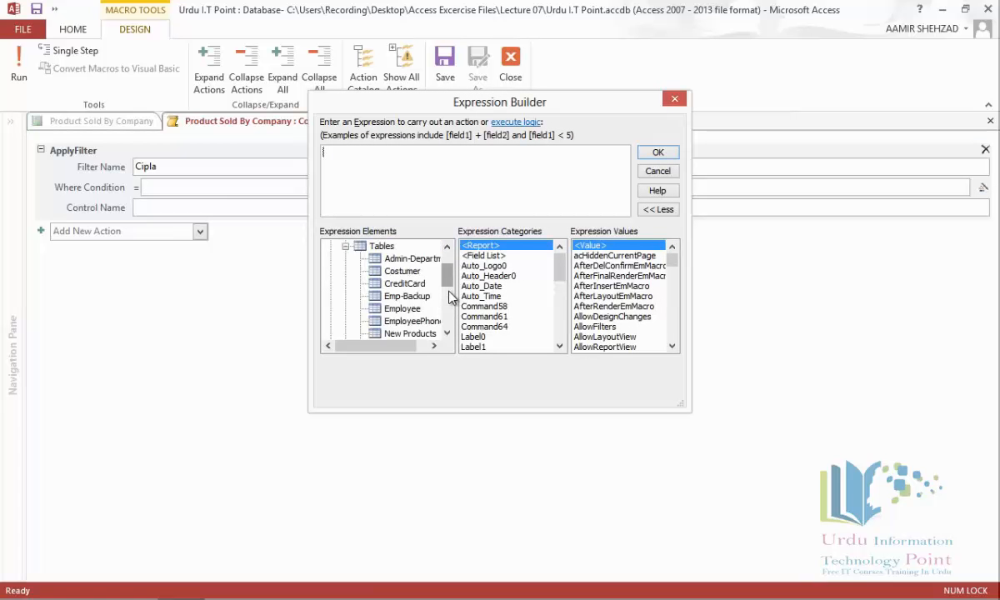
{"action": "scroll", "coordinate": [451, 297], "scroll_direction": "down", "scroll_amount": 2}
{"action": "left_click", "coordinate": [408, 309]}
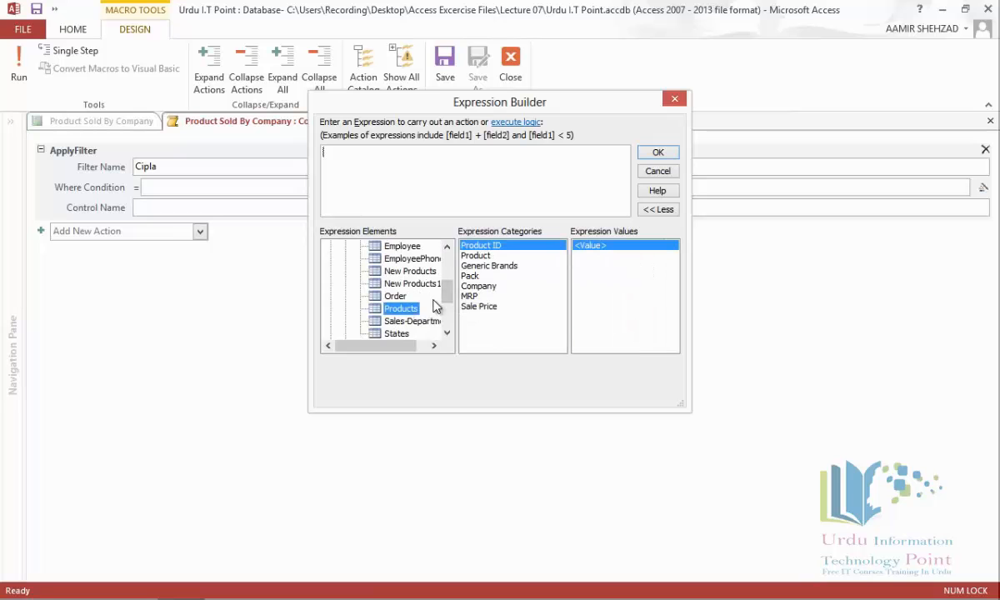
{"action": "double_click", "coordinate": [492, 286]}
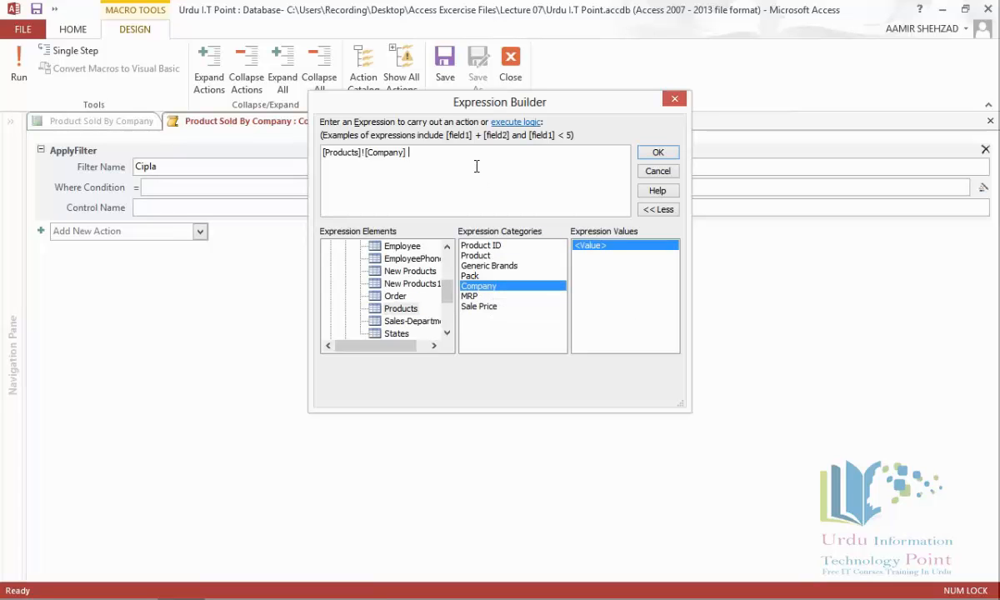
{"action": "type", "text": "=\"Cipla\""}
{"action": "left_click", "coordinate": [654, 155]}
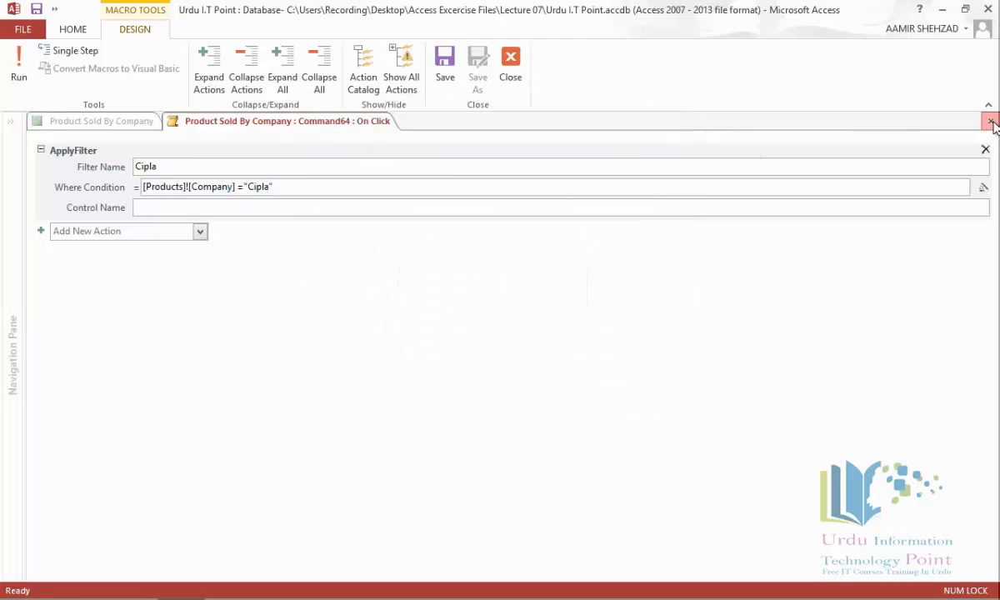
{"action": "left_click", "coordinate": [990, 121]}
Step: Save the Cipla macro, then give the All button a click macro with ApplyFilter named All
{"action": "left_click", "coordinate": [441, 341]}
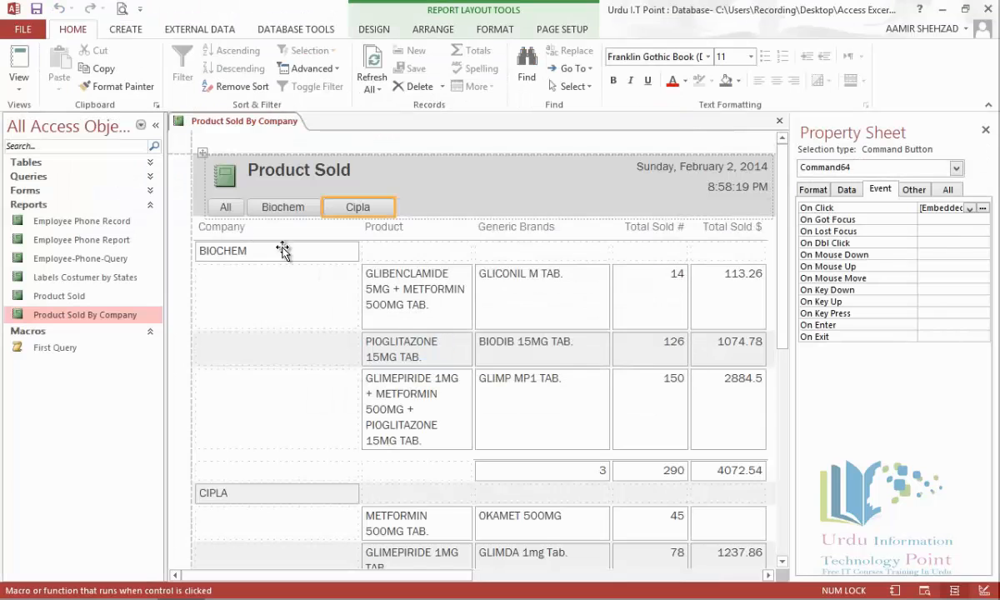
{"action": "left_click", "coordinate": [228, 208]}
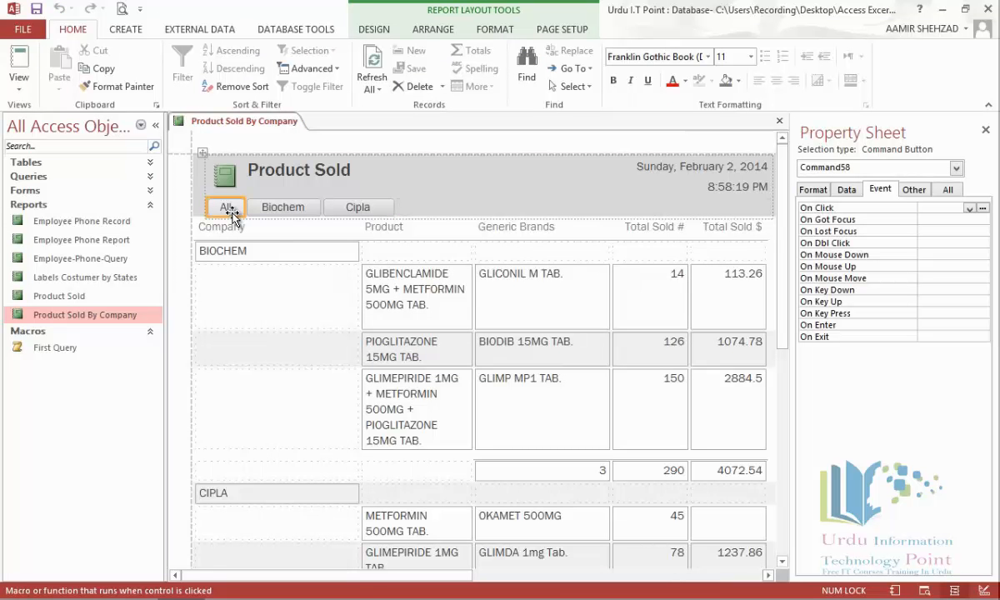
{"action": "left_click", "coordinate": [984, 209]}
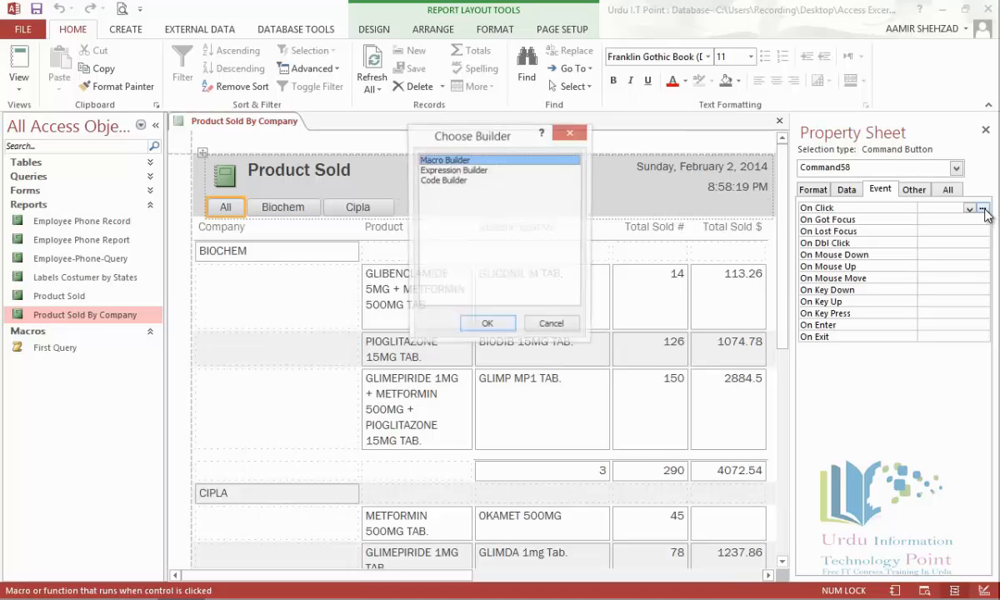
{"action": "left_click", "coordinate": [487, 324]}
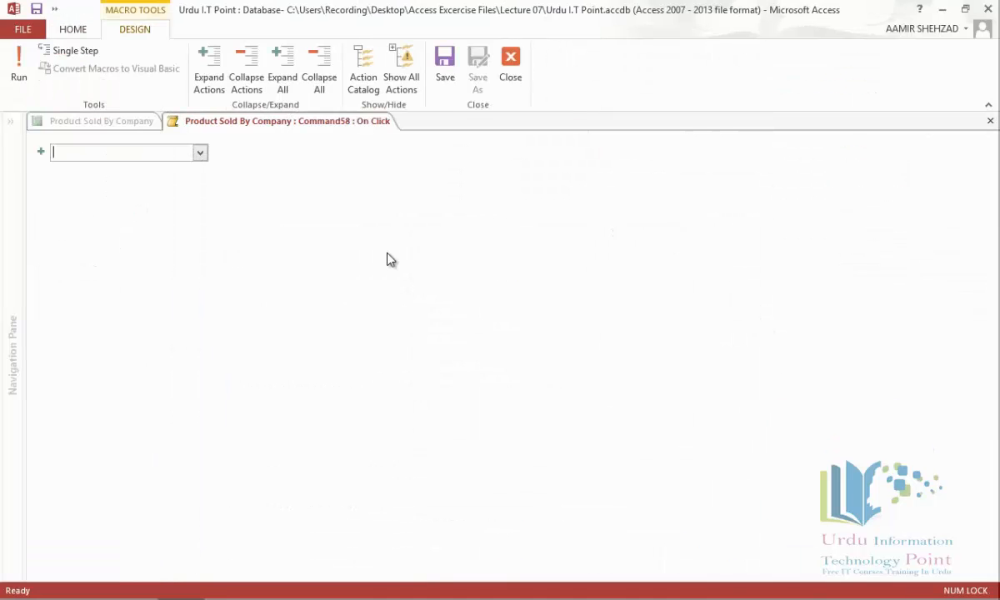
{"action": "left_click", "coordinate": [200, 153]}
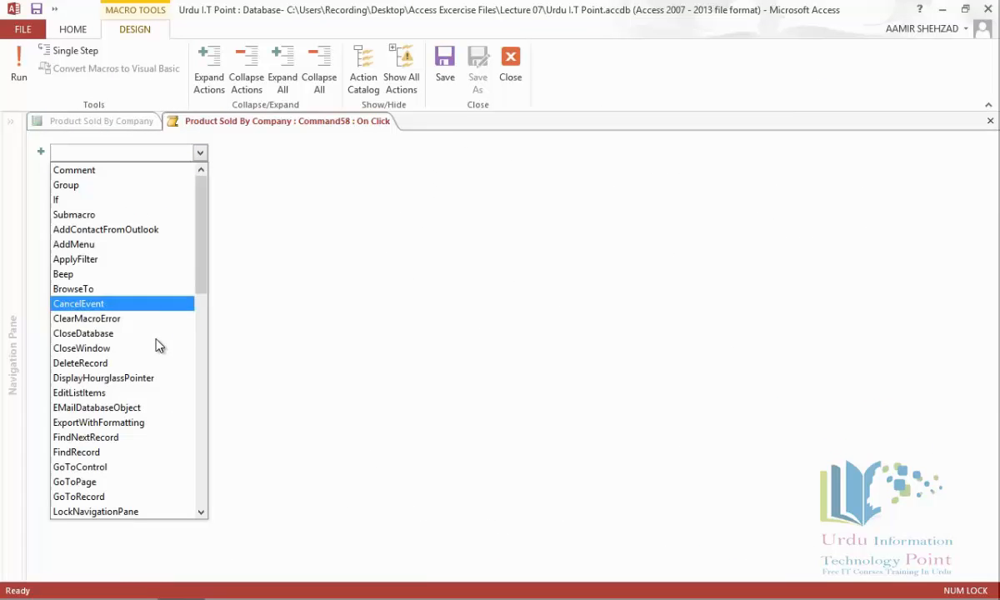
{"action": "left_click", "coordinate": [139, 259]}
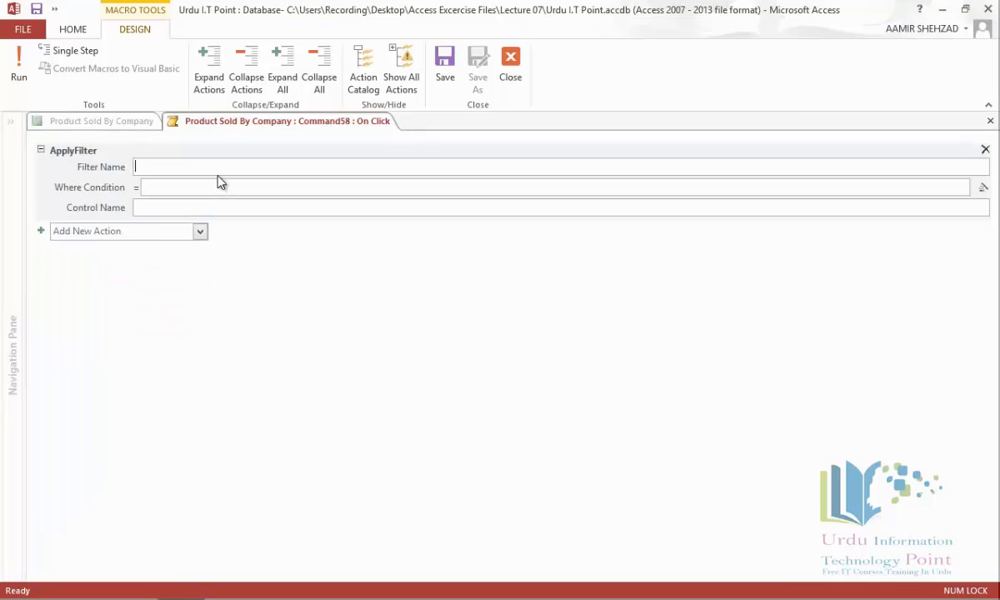
{"action": "type", "text": "All"}
{"action": "left_click", "coordinate": [983, 188]}
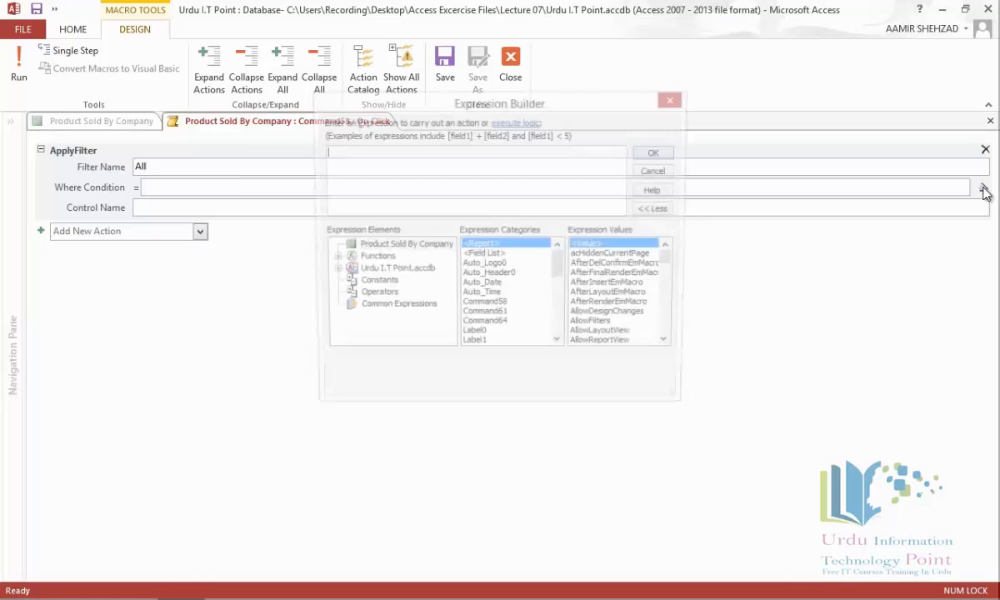
Step: Set the All filter's Where Condition to [Products]![Company] =true and save its macro
{"action": "left_click", "coordinate": [331, 271]}
{"action": "left_click", "coordinate": [345, 283]}
{"action": "left_click_drag", "start_coordinate": [447, 288], "coordinate": [447, 315]}
{"action": "left_click", "coordinate": [412, 287]}
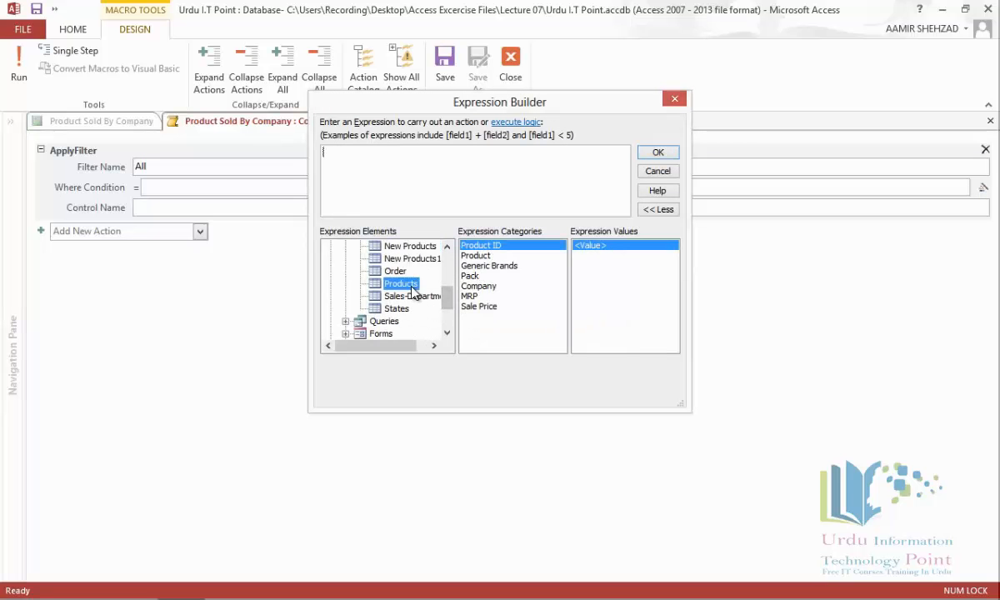
{"action": "double_click", "coordinate": [502, 292]}
{"action": "type", "text": "=tr"}
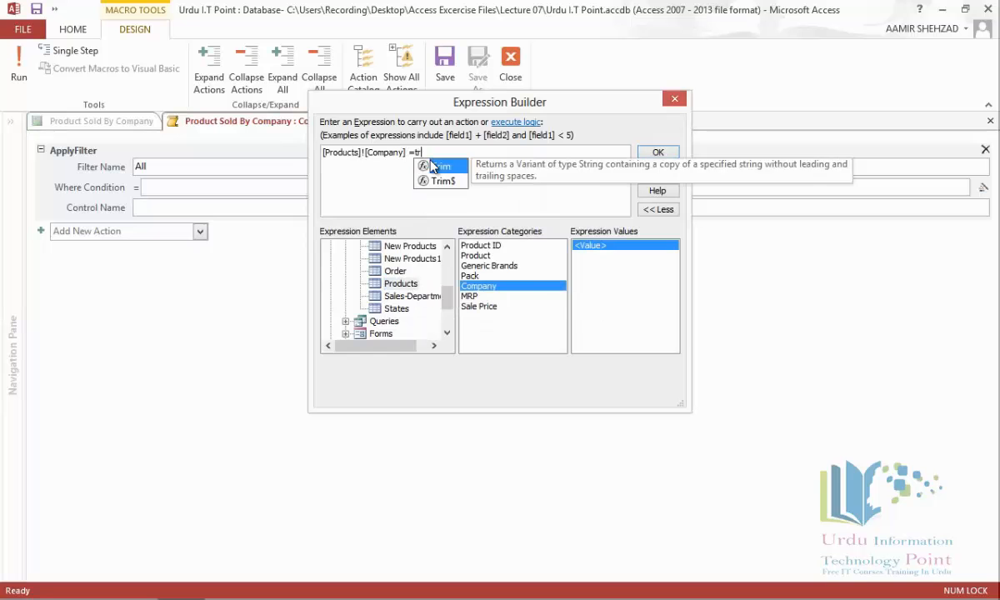
{"action": "type", "text": "ue"}
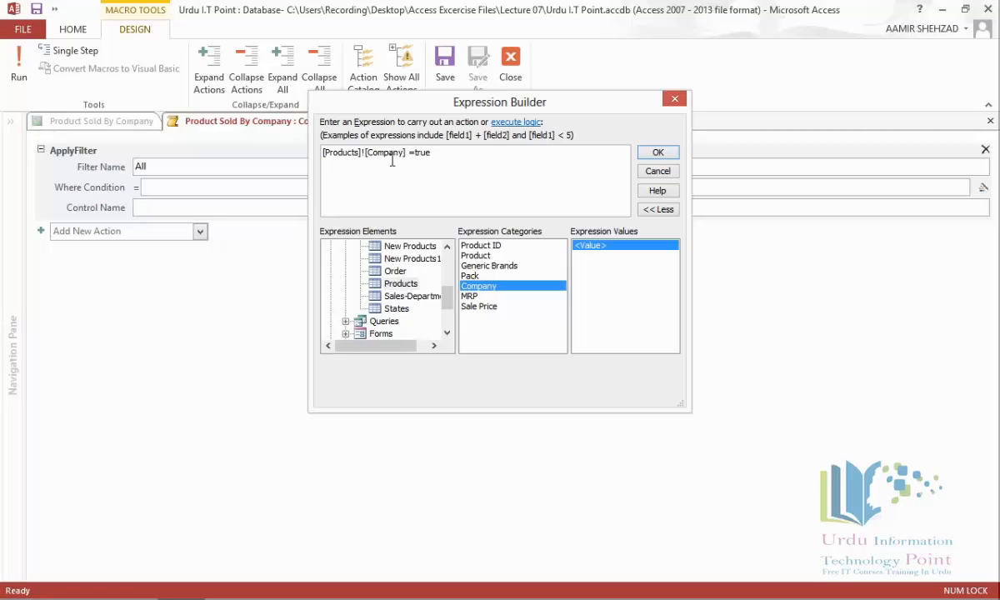
{"action": "left_click", "coordinate": [659, 153]}
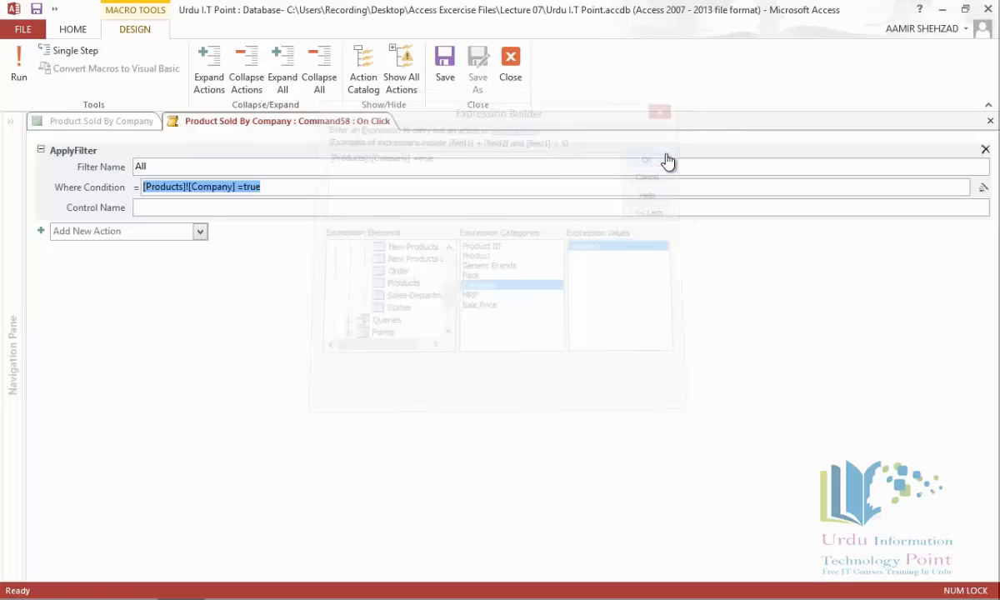
{"action": "left_click", "coordinate": [989, 125]}
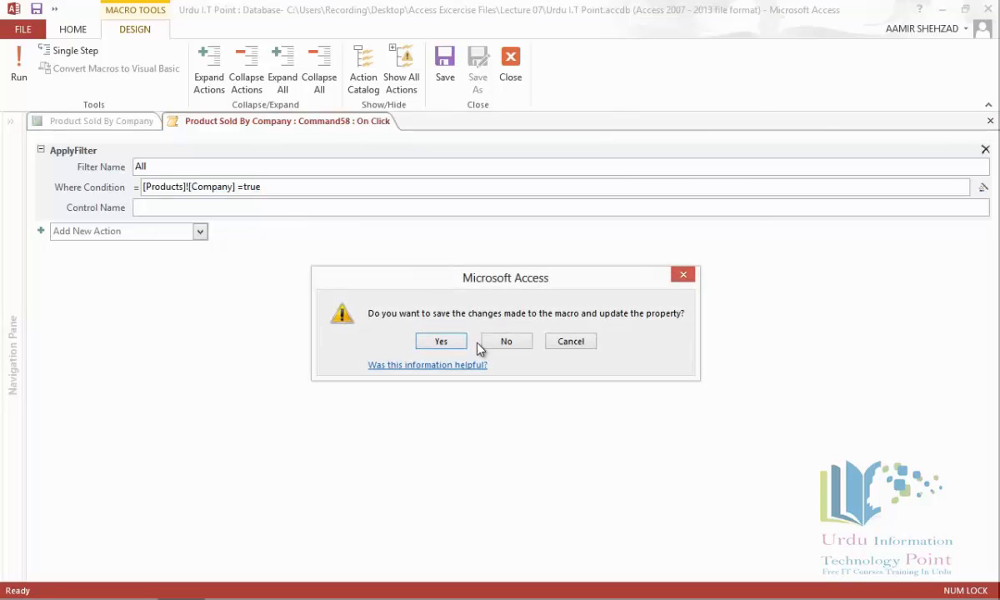
{"action": "left_click", "coordinate": [440, 342]}
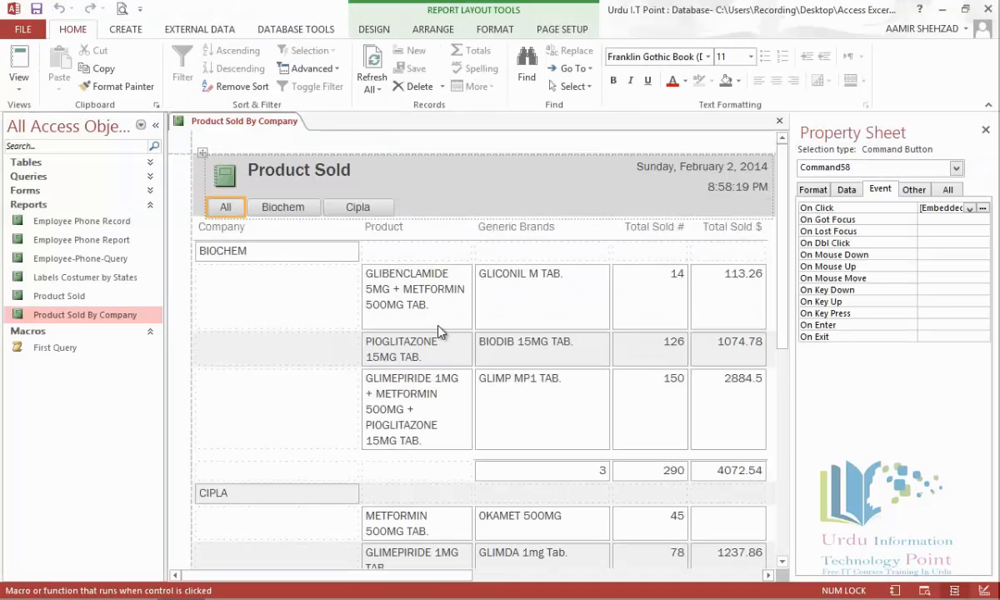
Step: Save and close the Product Sold By Company report, then reopen it from the Navigation Pane
{"action": "right_click", "coordinate": [260, 123]}
{"action": "left_click", "coordinate": [275, 135]}
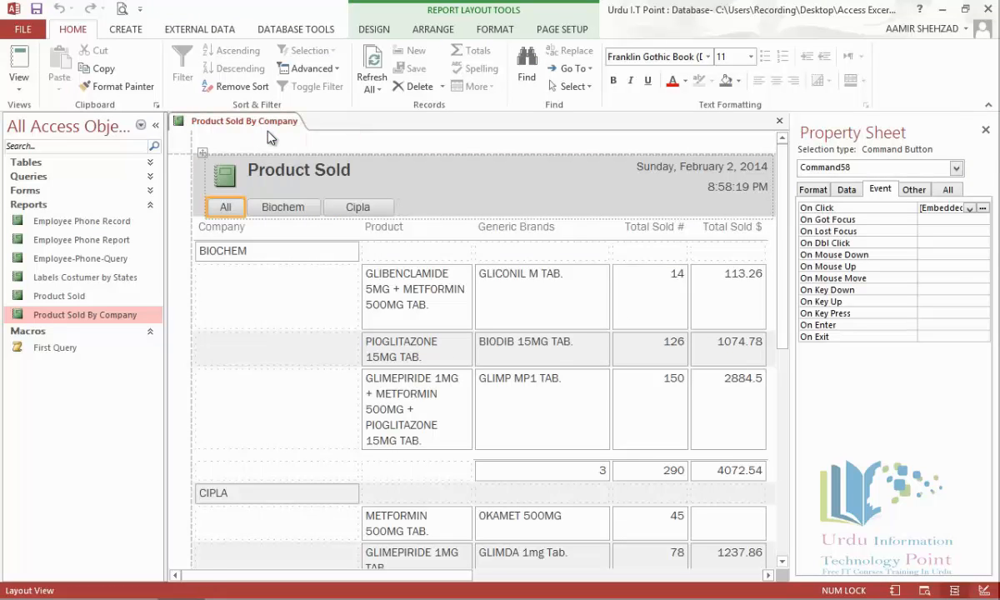
{"action": "left_click", "coordinate": [780, 124]}
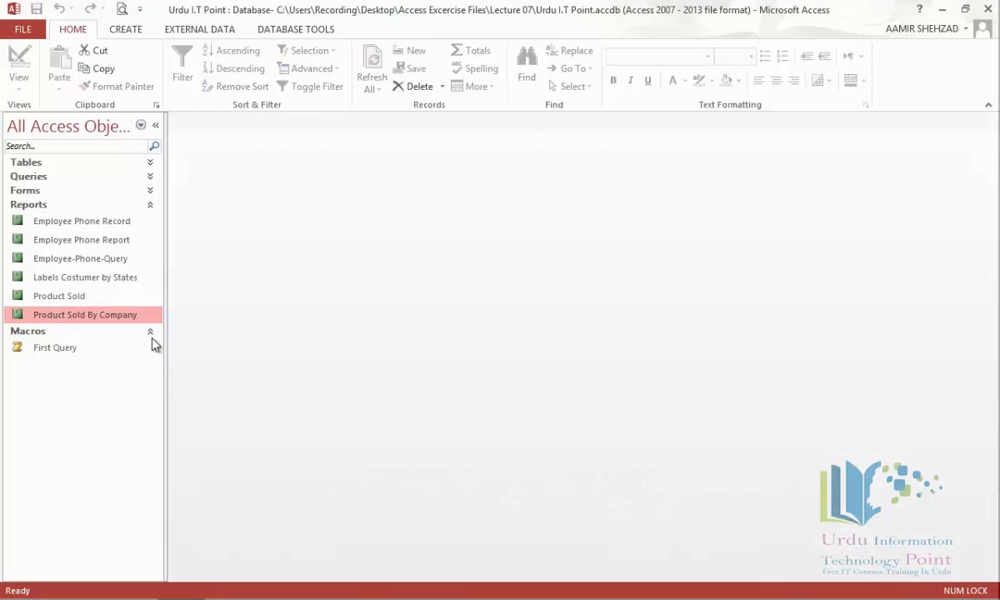
{"action": "double_click", "coordinate": [73, 316]}
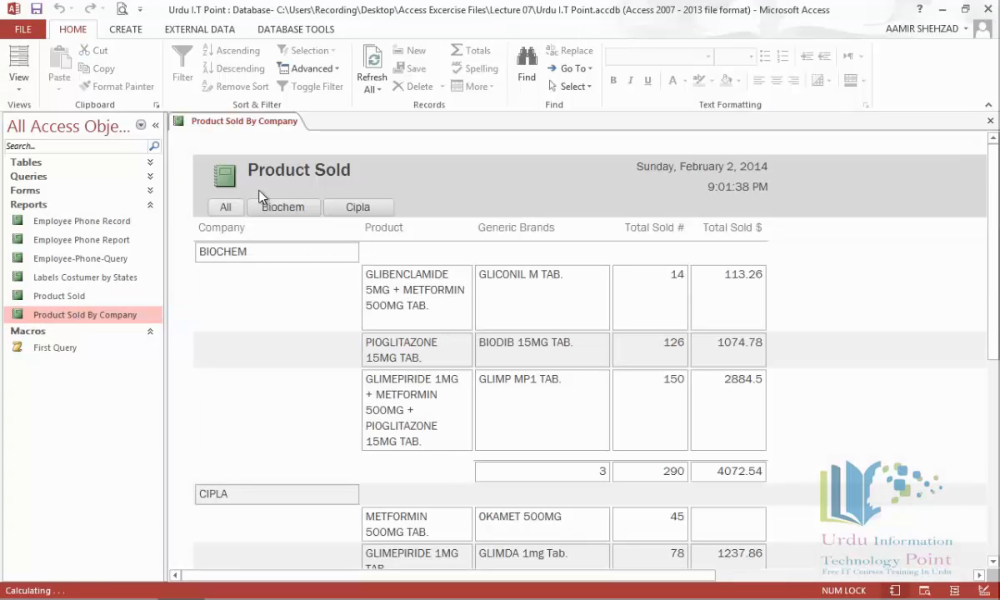
Step: Test the Biochem, Cipla and All buttons to filter the report's products
{"action": "left_click", "coordinate": [285, 212]}
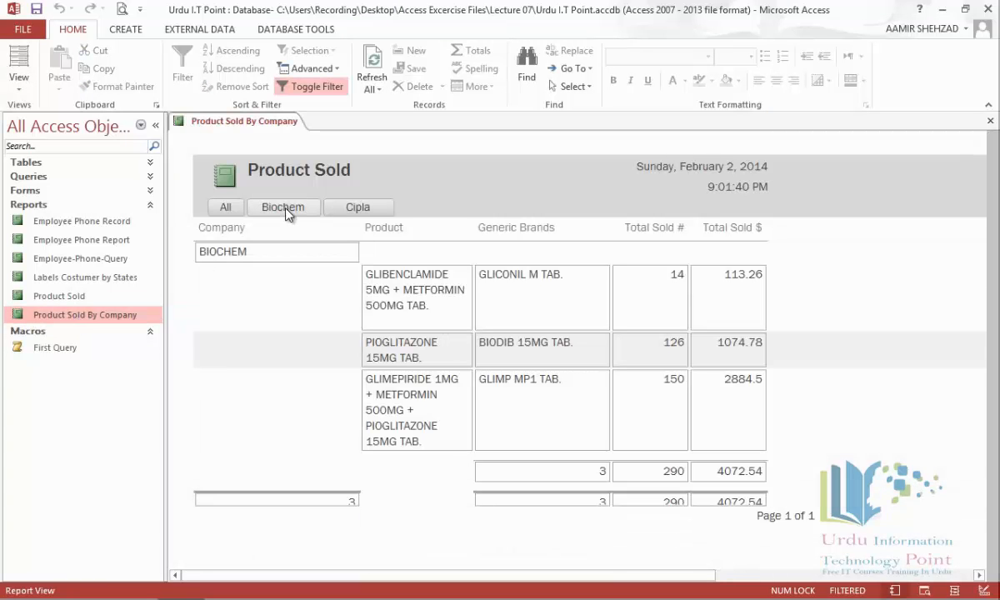
{"action": "left_click", "coordinate": [350, 209]}
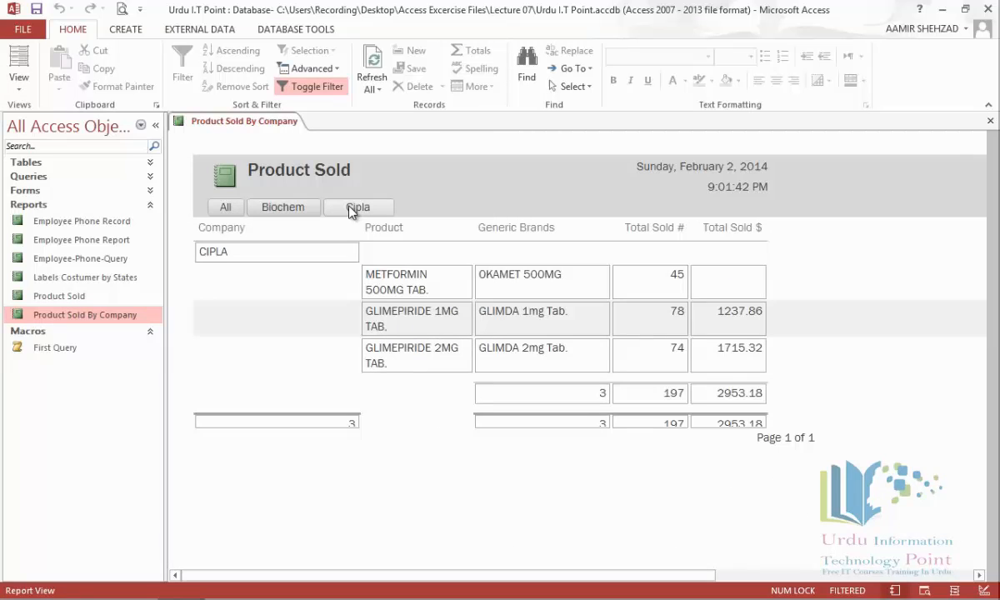
{"action": "left_click", "coordinate": [235, 214]}
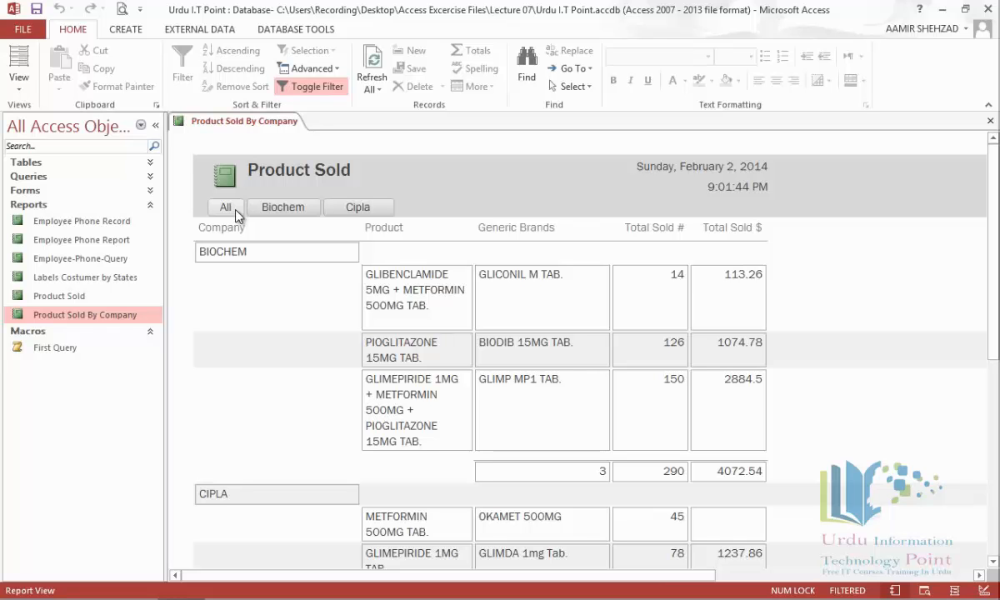
Step: Close the report, start a new table in Design view, and add LogID as AutoNumber primary key
{"action": "left_click", "coordinate": [991, 121]}
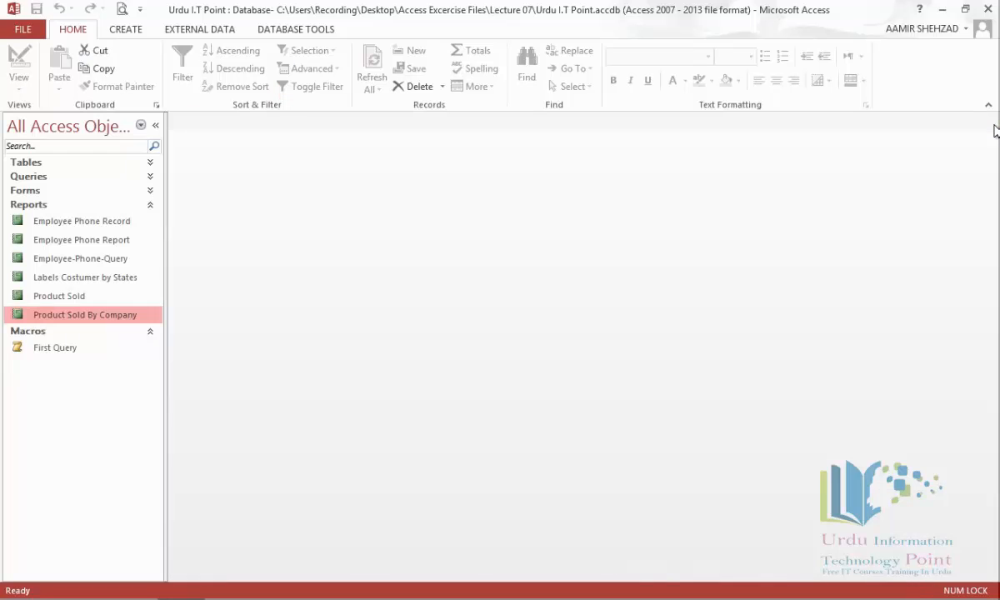
{"action": "left_click", "coordinate": [127, 33]}
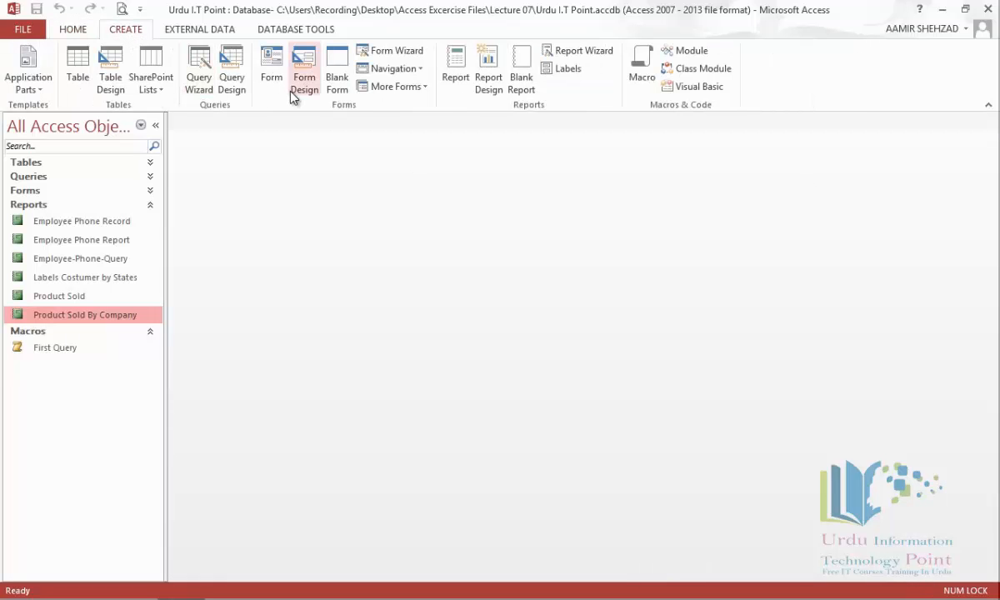
{"action": "left_click", "coordinate": [111, 83]}
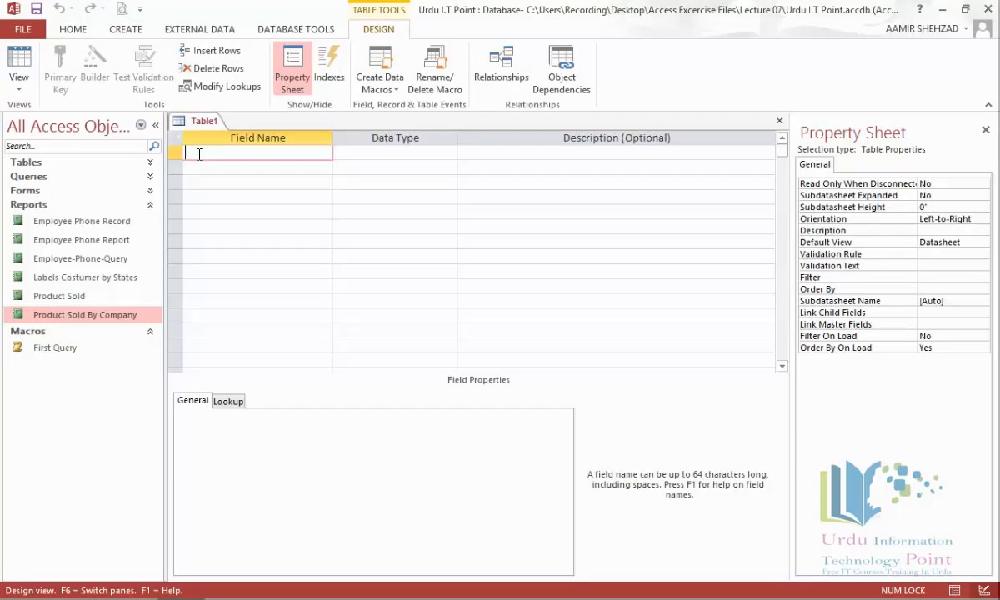
{"action": "type", "text": "U"}
{"action": "type", "text": "og"}
{"action": "type", "text": "ID"}
{"action": "key", "text": "Tab"}
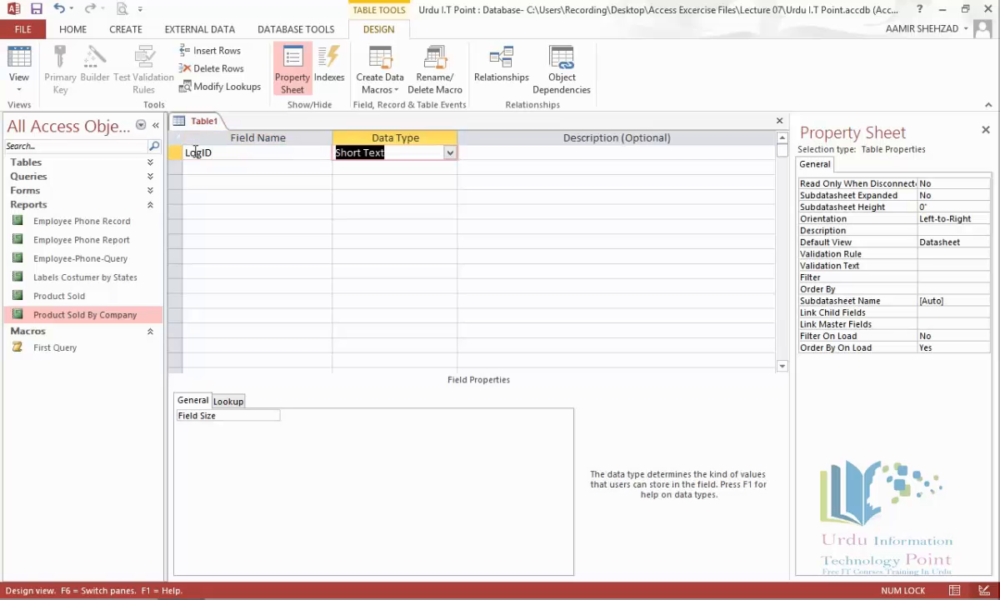
{"action": "type", "text": "autoNumber"}
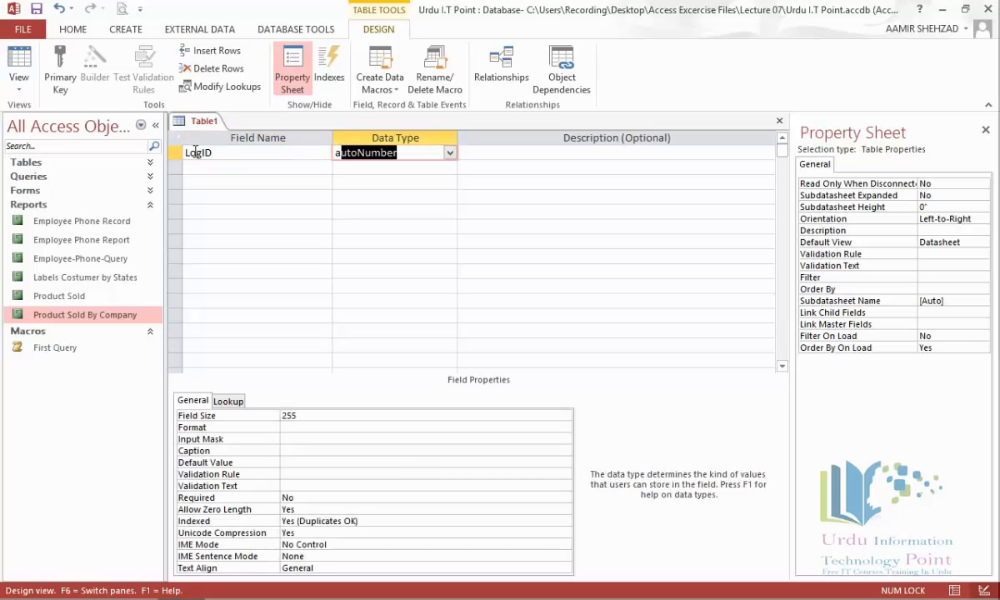
{"action": "left_click", "coordinate": [197, 166]}
{"action": "left_click", "coordinate": [175, 152]}
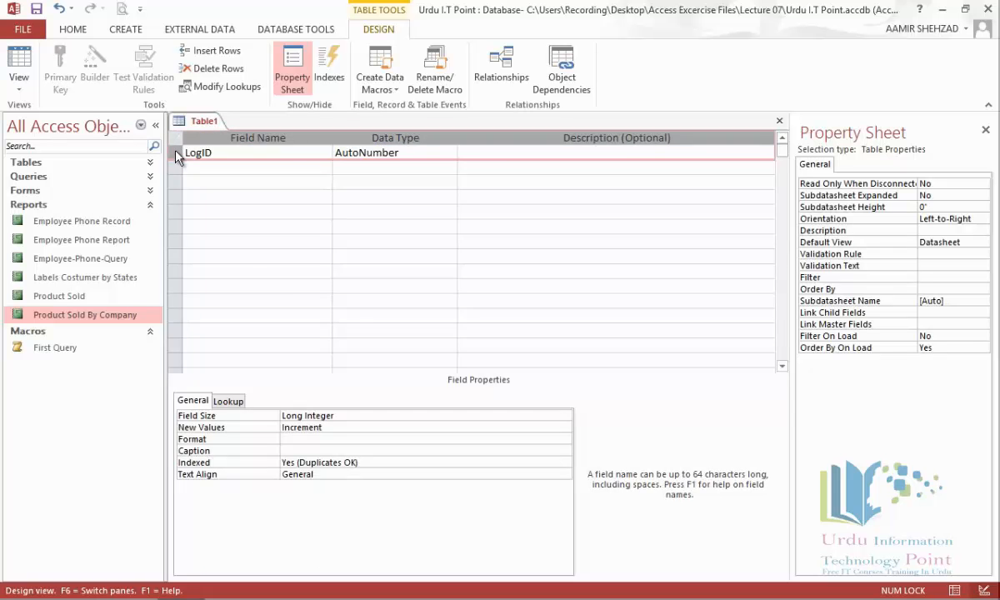
{"action": "left_click", "coordinate": [60, 67]}
Step: Add an EmployeeID field of type Number
{"action": "left_click", "coordinate": [212, 165]}
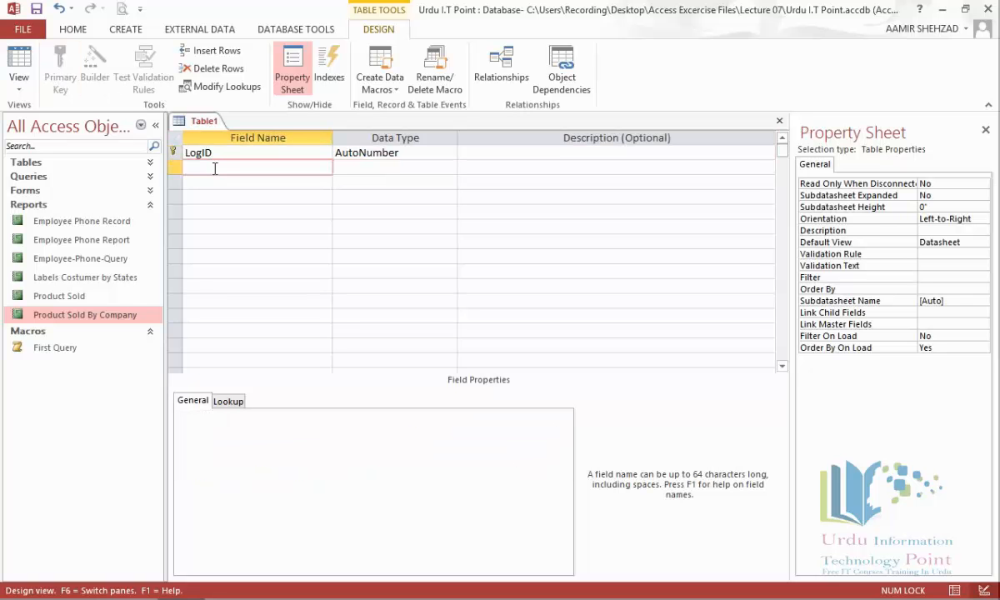
{"action": "type", "text": "Employee"}
{"action": "key", "text": "Caps_Lock"}
{"action": "type", "text": "ID"}
{"action": "key", "text": "Tab"}
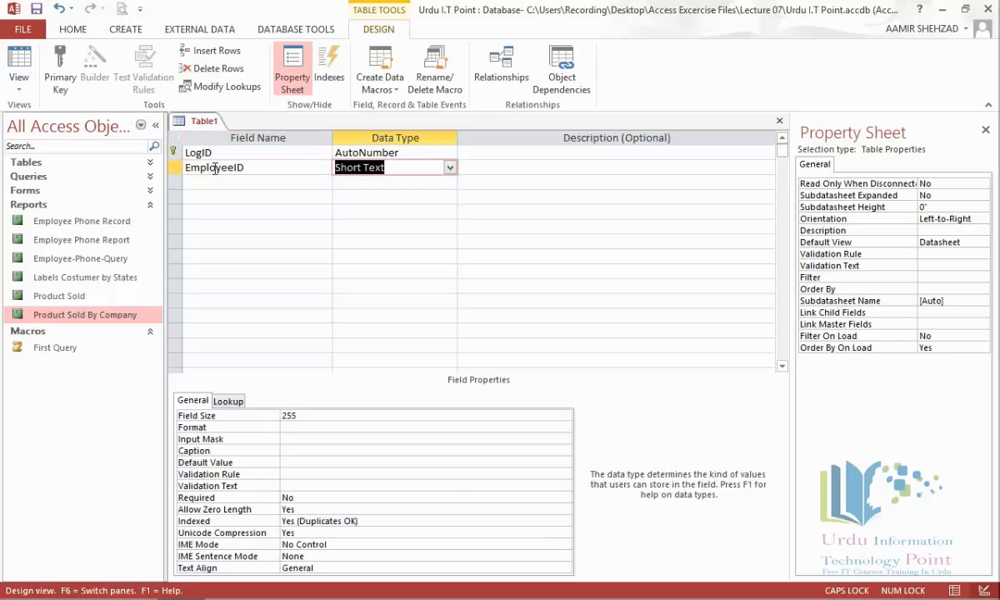
{"action": "type", "text": "Nu"}
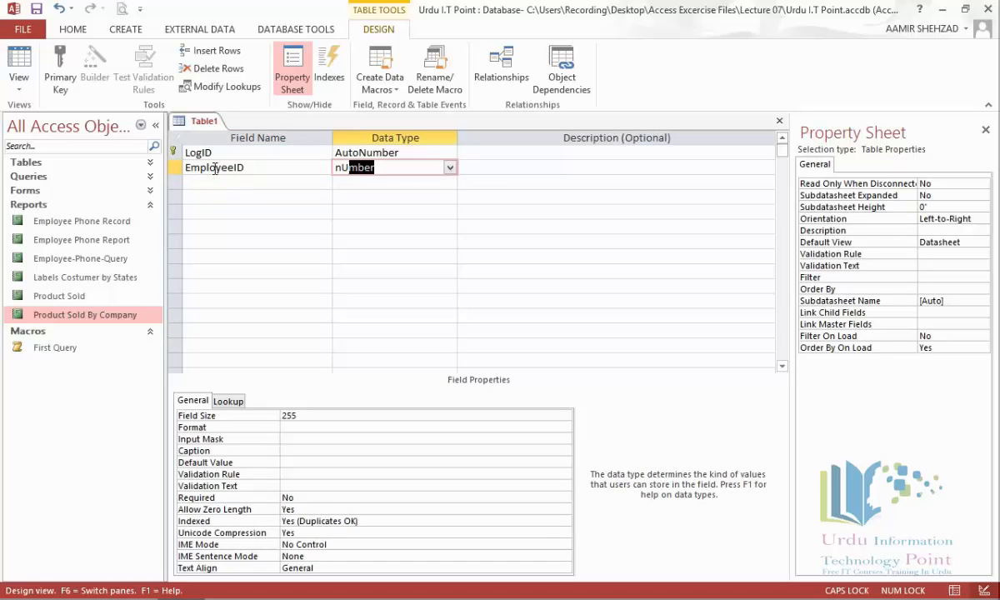
{"action": "key", "text": "Tab"}
{"action": "key", "text": "Tab"}
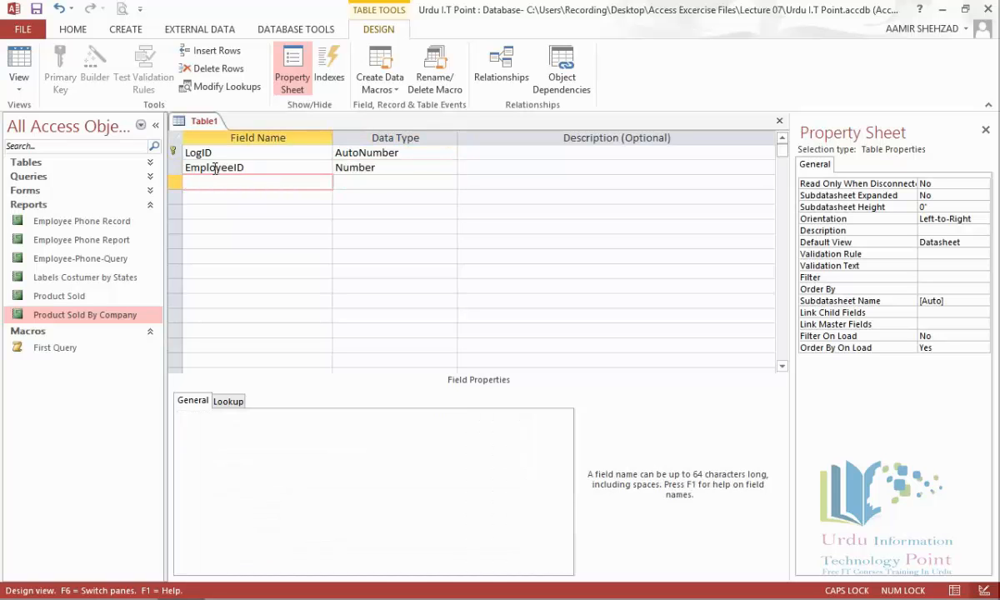
Step: Add OldRating and NewRating fields, both of type Number
{"action": "type", "text": "O"}
{"action": "key", "text": "Caps_Lock"}
{"action": "type", "text": "ldRating"}
{"action": "key", "text": "Tab"}
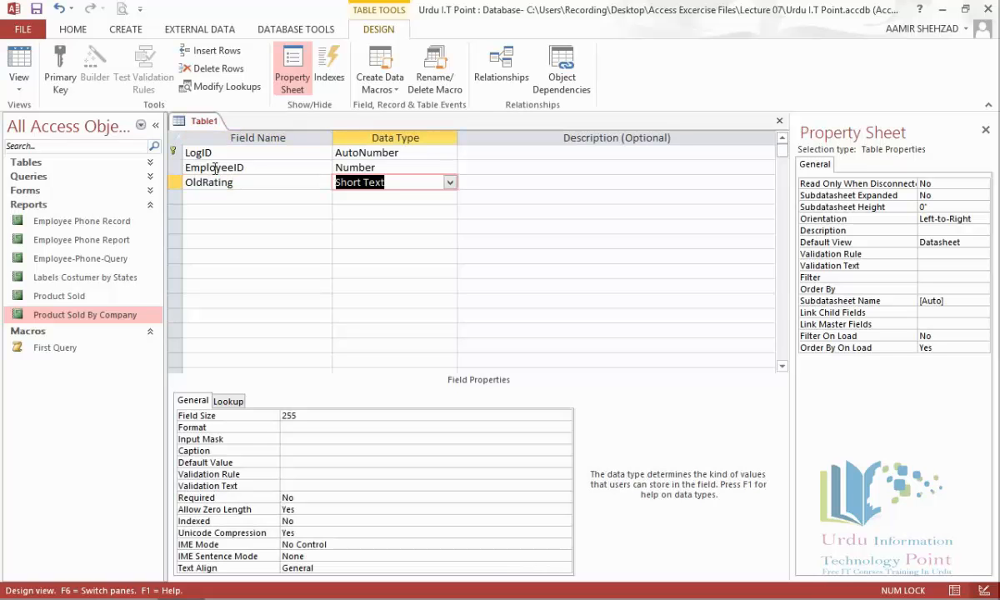
{"action": "type", "text": "N"}
{"action": "key", "text": "BackSpace"}
{"action": "type", "text": "Nu"}
{"action": "key", "text": "Tab"}
{"action": "key", "text": "Tab"}
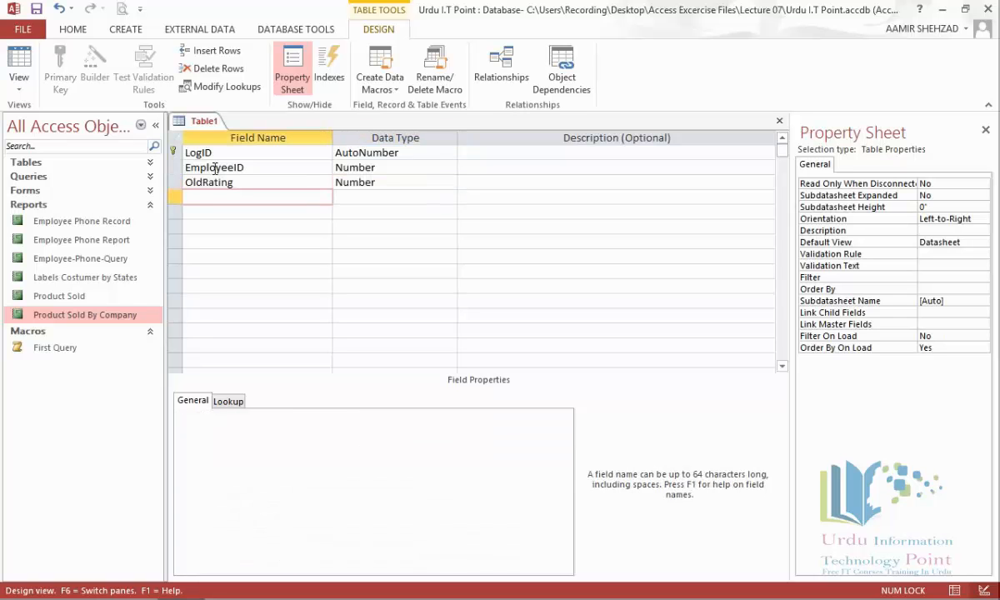
{"action": "type", "text": "NewRating"}
{"action": "key", "text": "Tab"}
{"action": "type", "text": "Nu"}
{"action": "key", "text": "Tab"}
{"action": "key", "text": "Tab"}
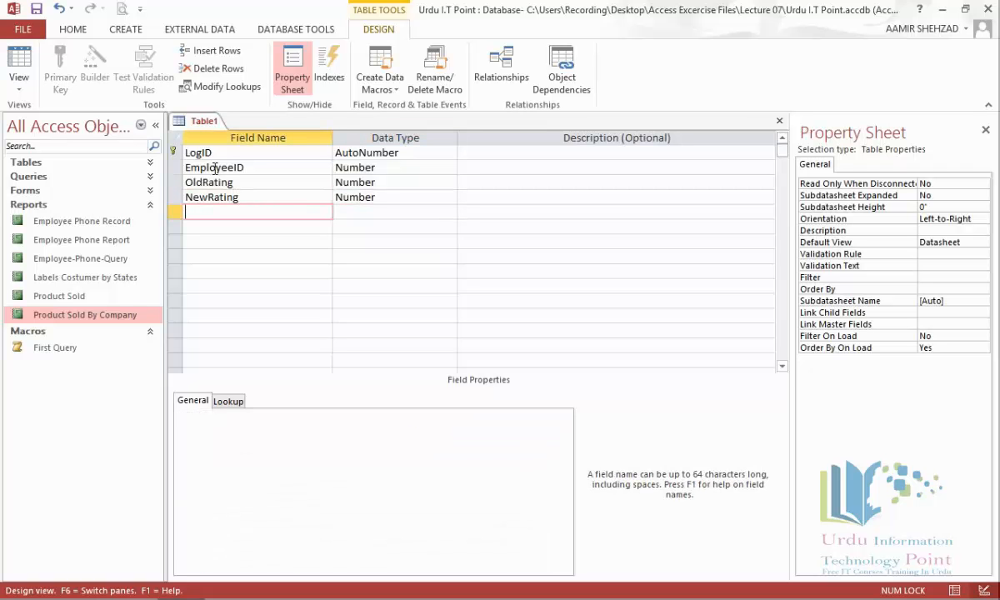
Step: Add a Date field of type Date/Time, accepting the reserved-word warning
{"action": "type", "text": "Date"}
{"action": "key", "text": "Tab"}
{"action": "key", "text": "Return"}
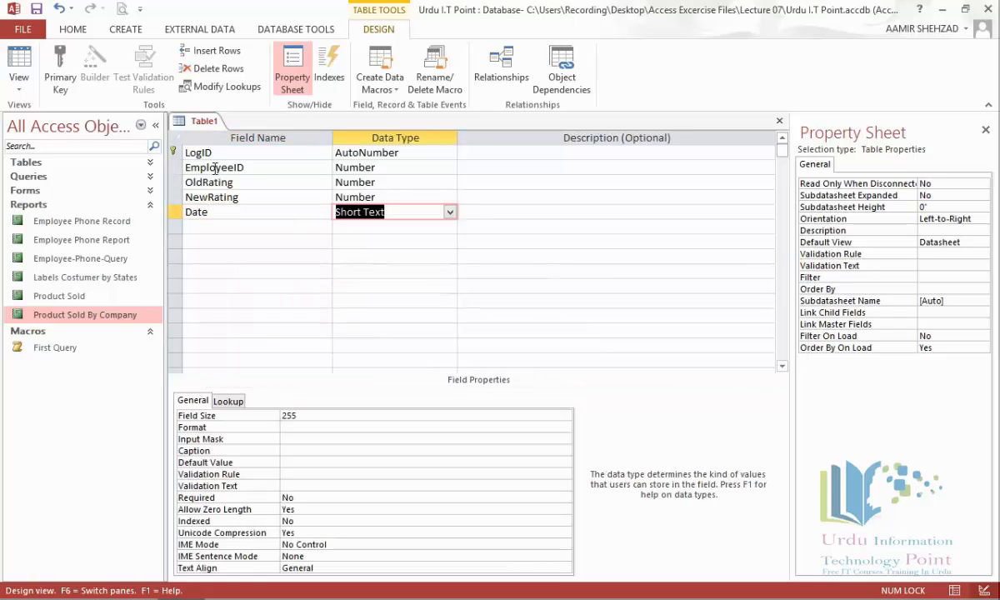
{"action": "left_click", "coordinate": [450, 213]}
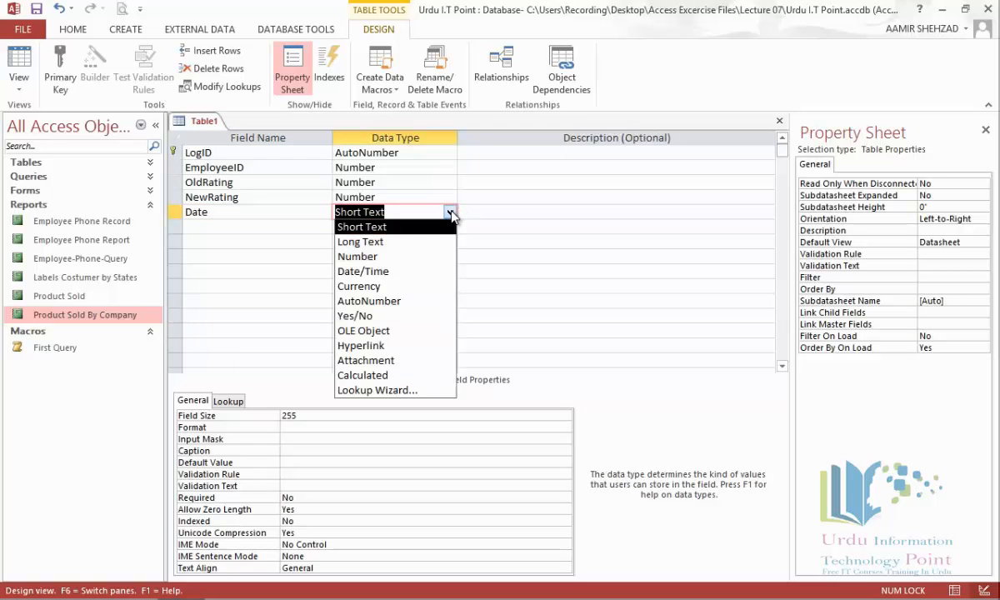
{"action": "left_click", "coordinate": [403, 272]}
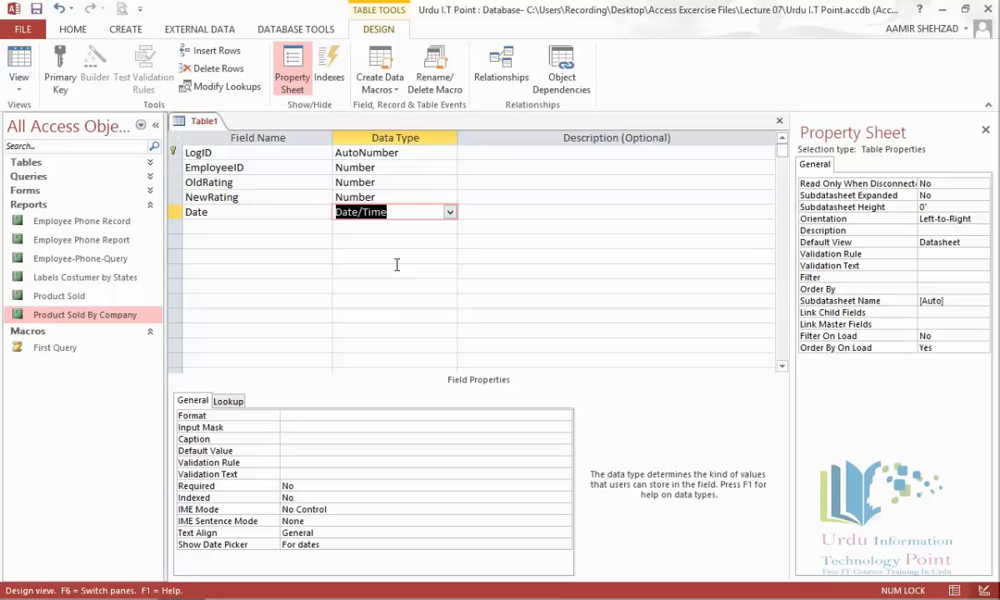
Step: Save the new table as Log and close it
{"action": "right_click", "coordinate": [210, 122]}
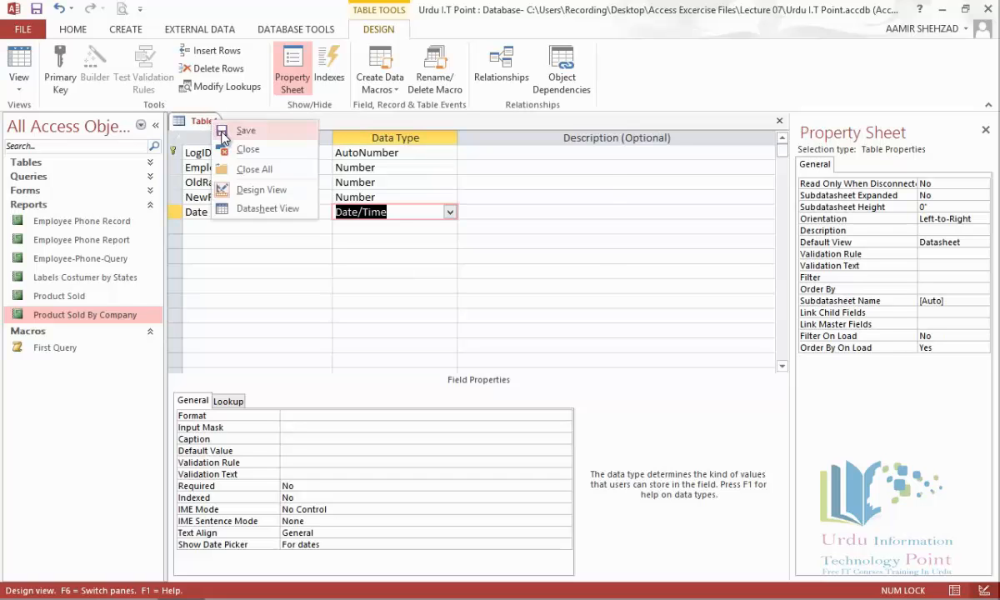
{"action": "left_click", "coordinate": [223, 131]}
{"action": "type", "text": "Log"}
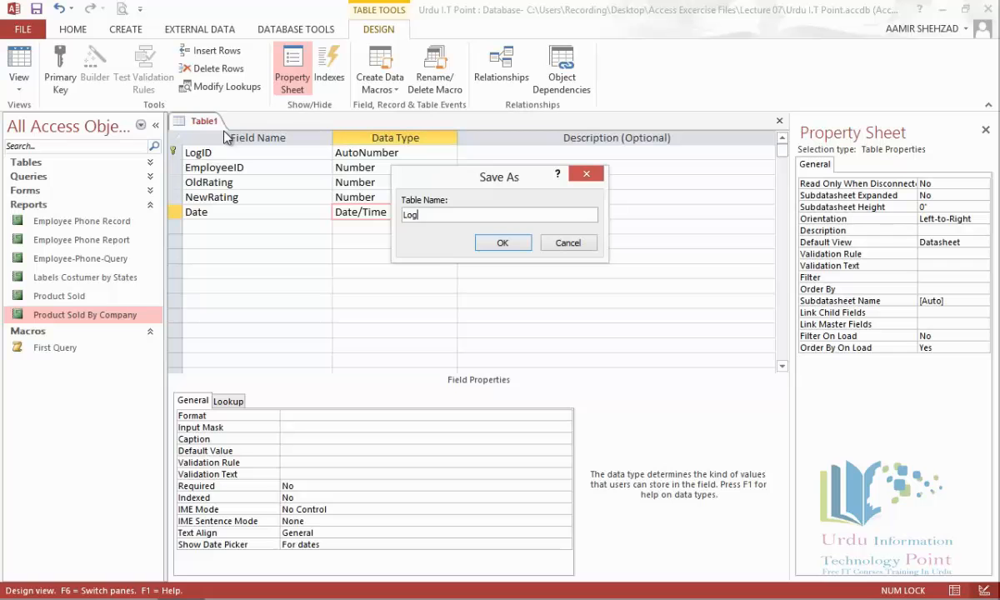
{"action": "left_click", "coordinate": [501, 242]}
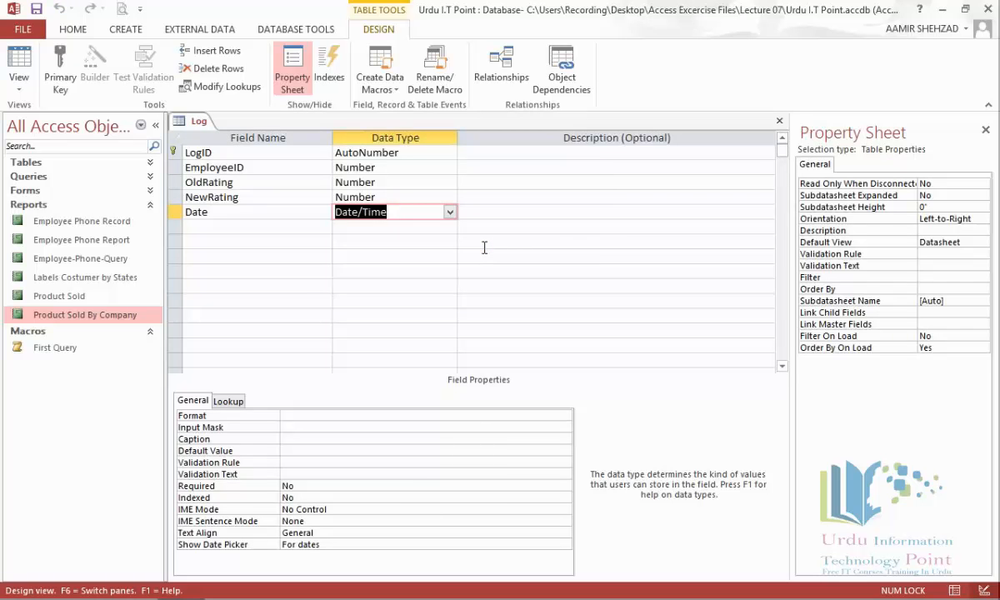
{"action": "right_click", "coordinate": [199, 123]}
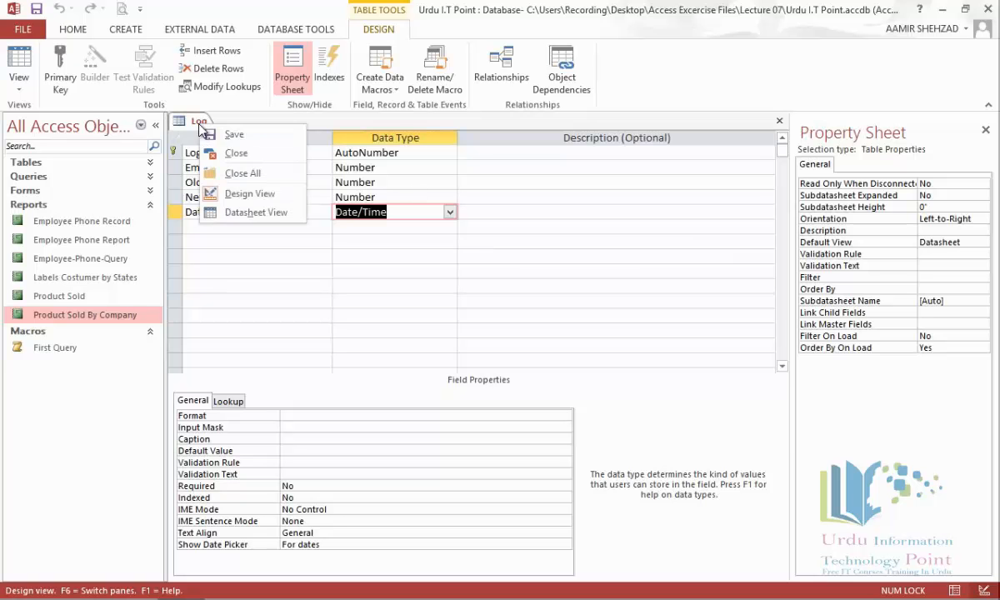
{"action": "left_click", "coordinate": [233, 153]}
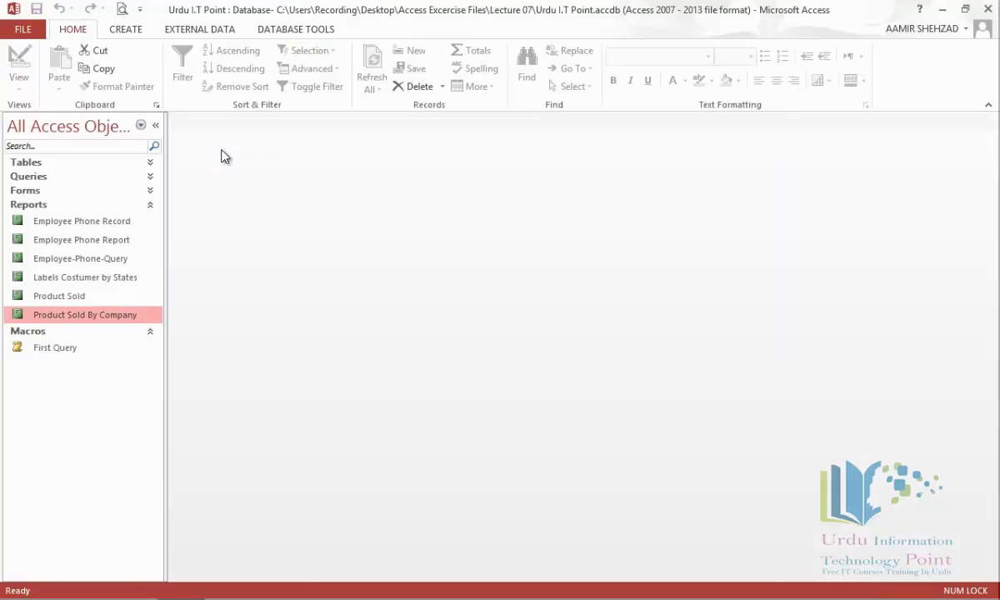
Step: Open the Employee table in Datasheet view and select the first JobRating value
{"action": "left_click", "coordinate": [150, 163]}
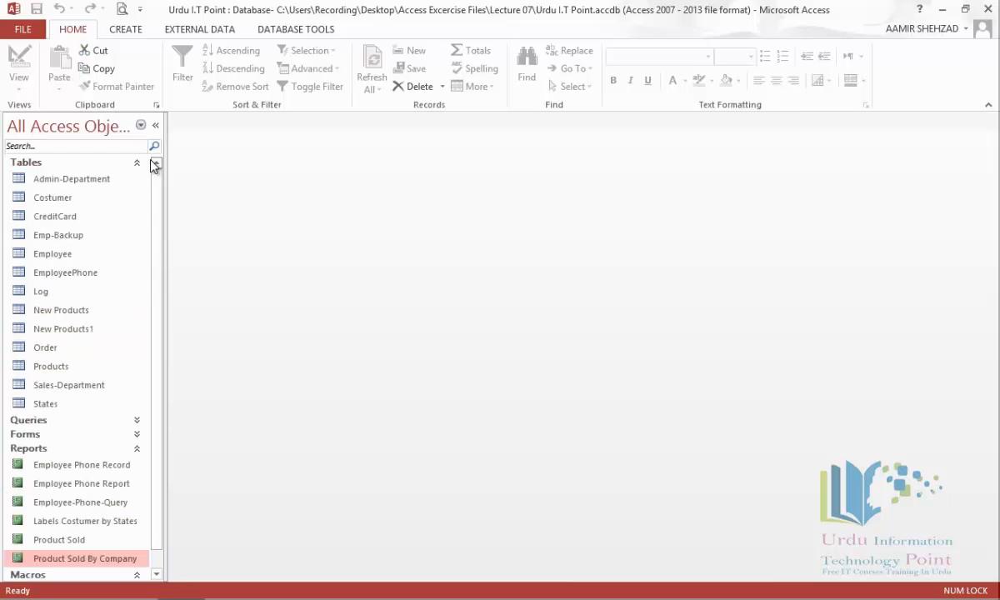
{"action": "left_click", "coordinate": [75, 255]}
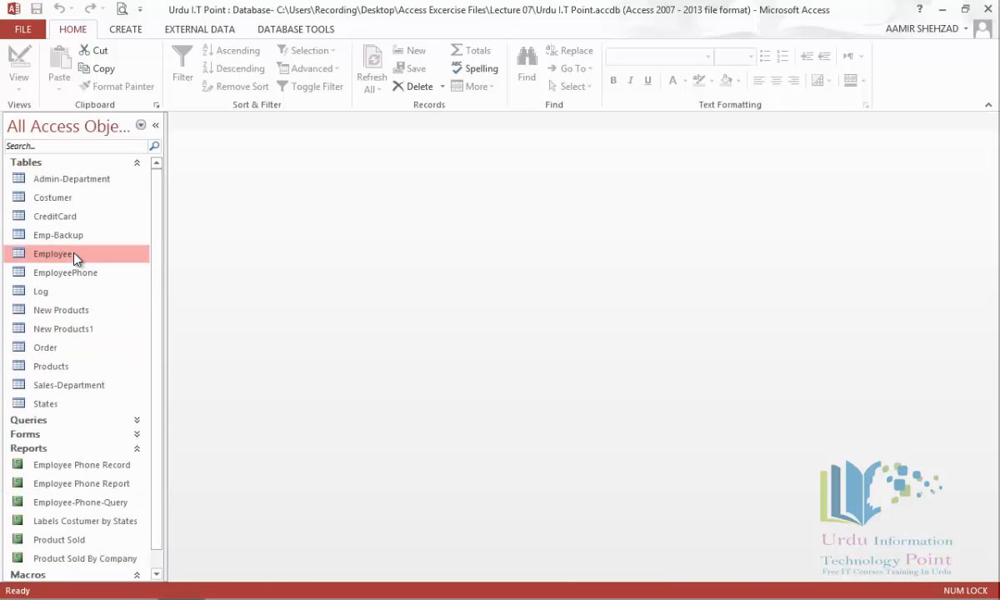
{"action": "double_click", "coordinate": [75, 256]}
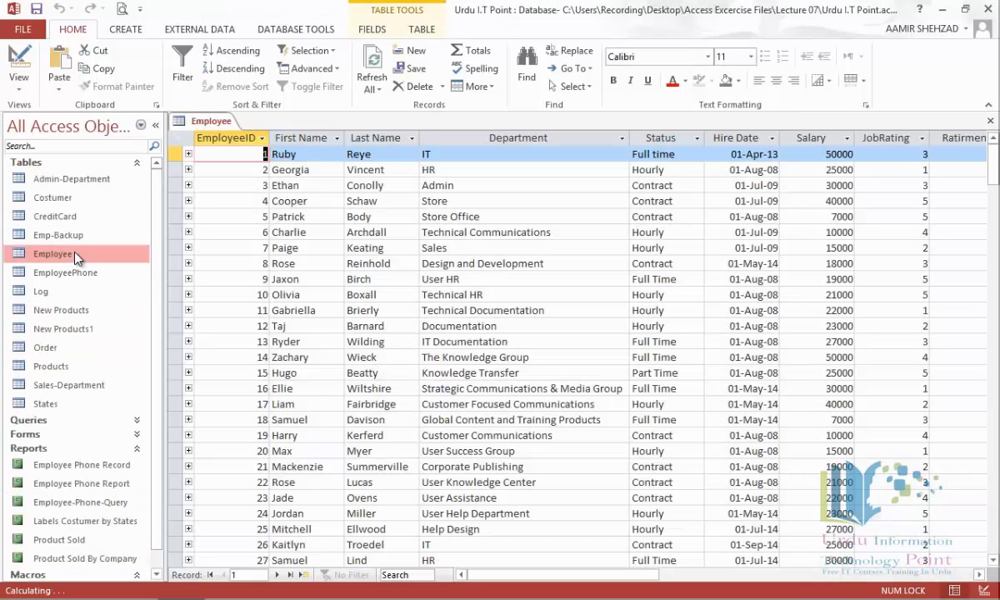
{"action": "left_click", "coordinate": [979, 574]}
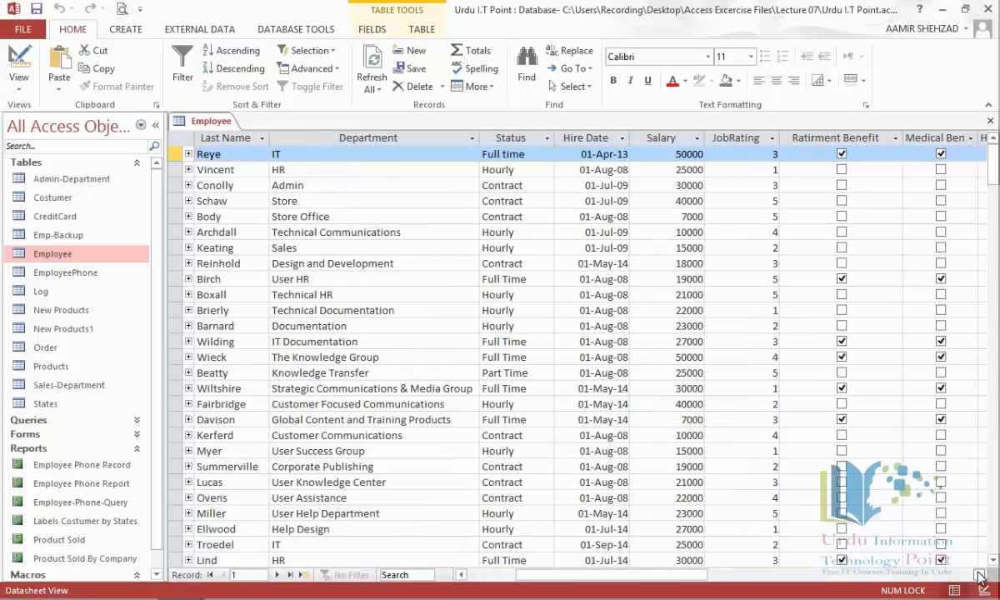
{"action": "left_click", "coordinate": [979, 575]}
{"action": "left_click", "coordinate": [472, 154]}
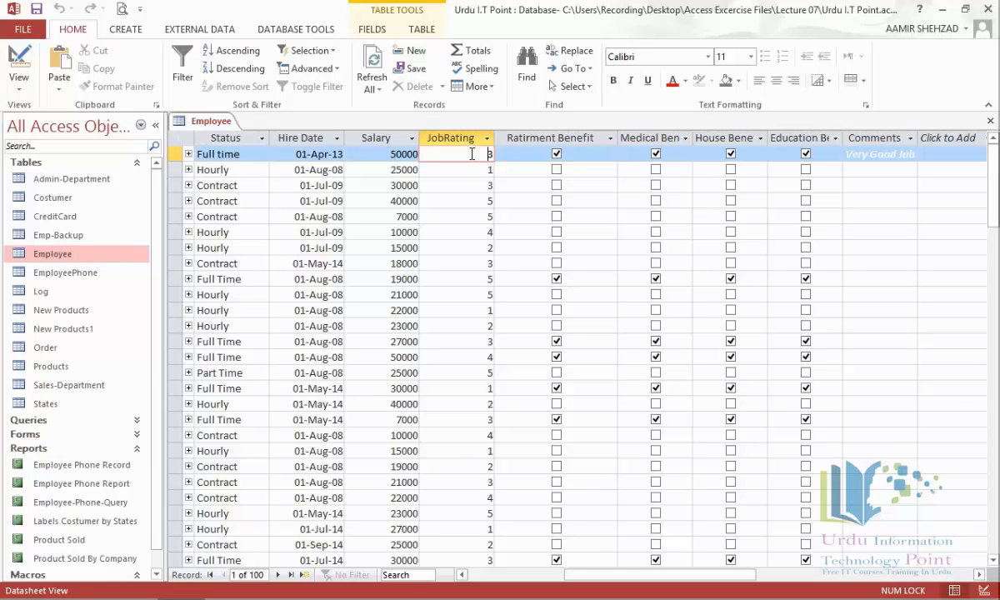
Step: Open the Employee After Update data macro and delete its Create Record, Else and If blocks
{"action": "left_click", "coordinate": [427, 32]}
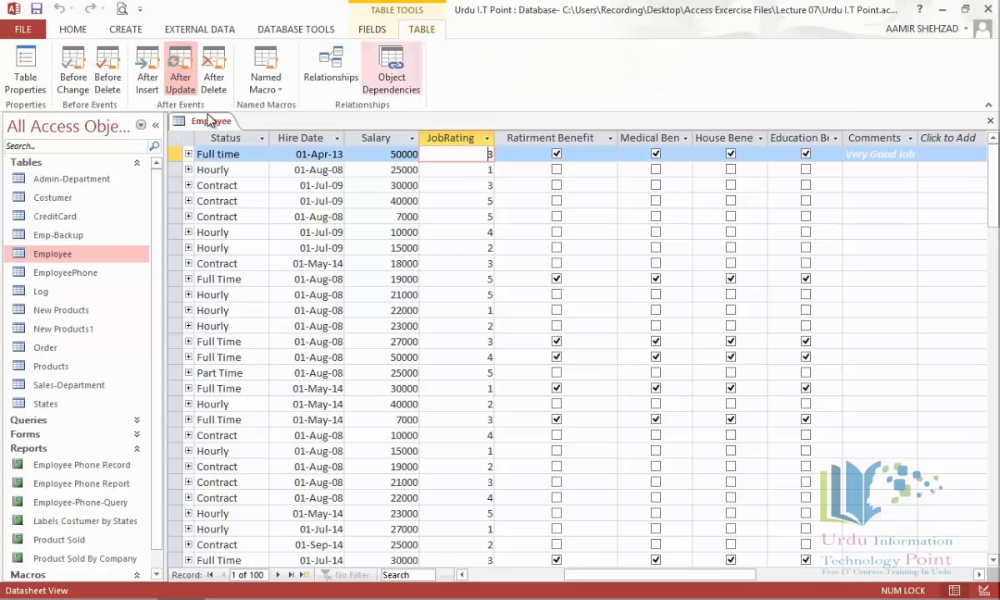
{"action": "left_click", "coordinate": [180, 79]}
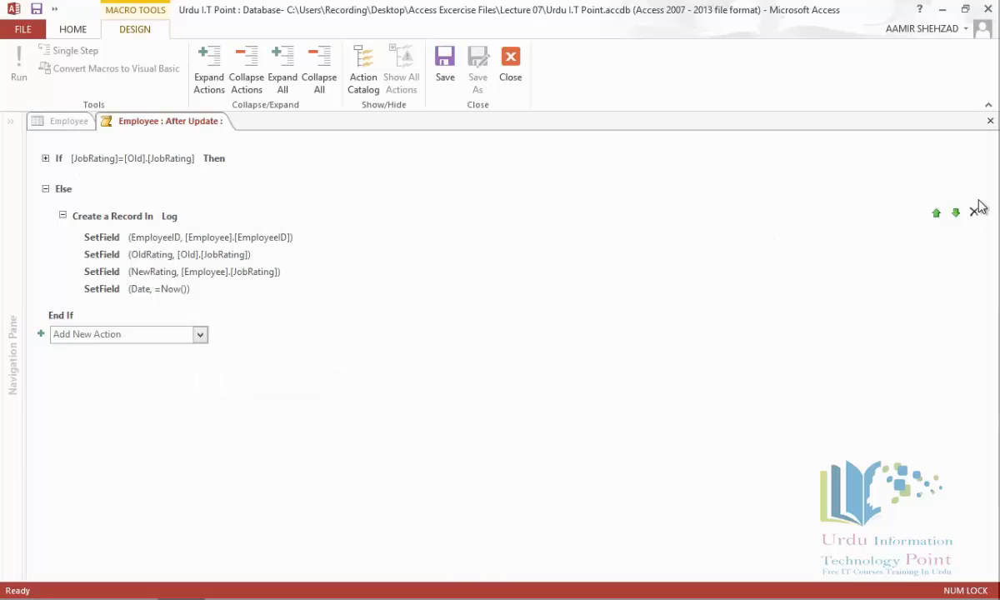
{"action": "left_click", "coordinate": [979, 215]}
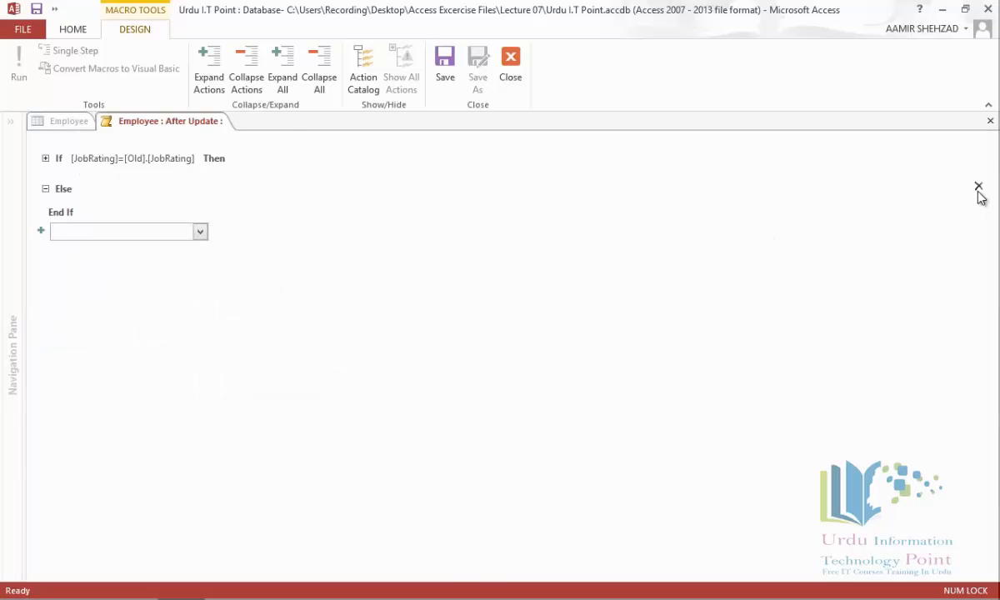
{"action": "left_click", "coordinate": [979, 188]}
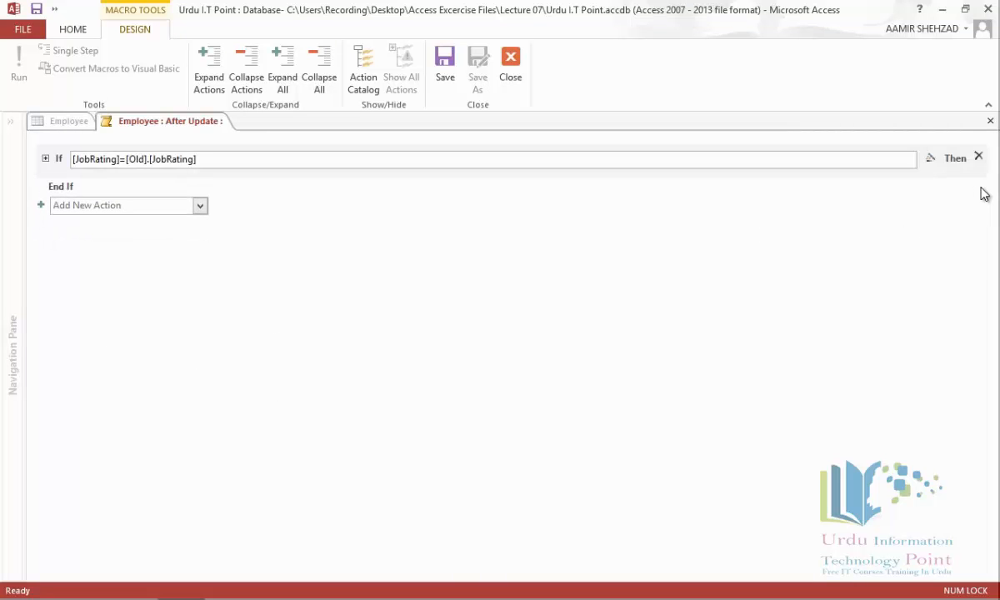
{"action": "left_click", "coordinate": [978, 159]}
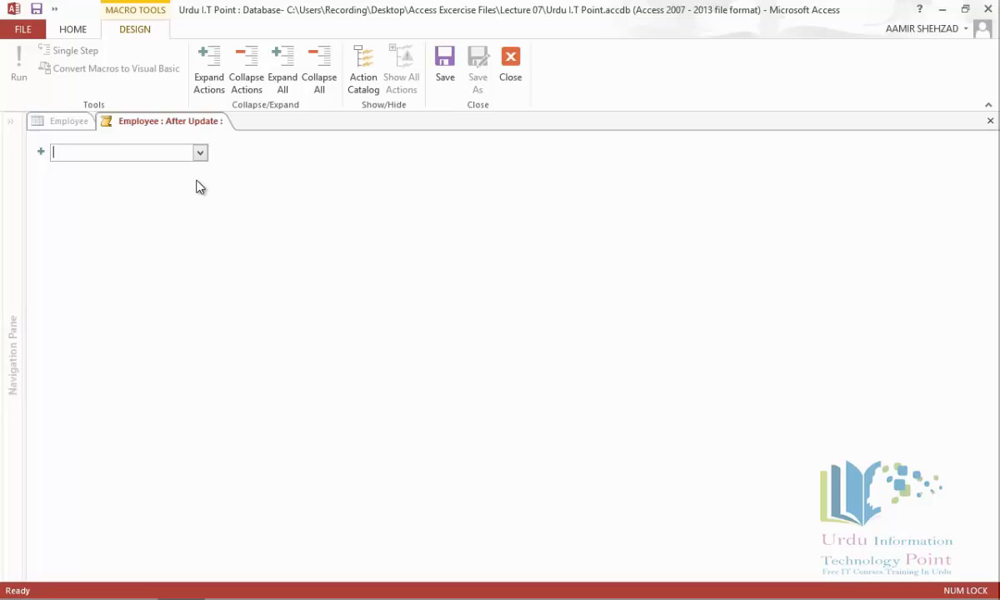
Step: Add an If block with the condition [JobRating]=[Old].[JobRating]
{"action": "left_click", "coordinate": [200, 155]}
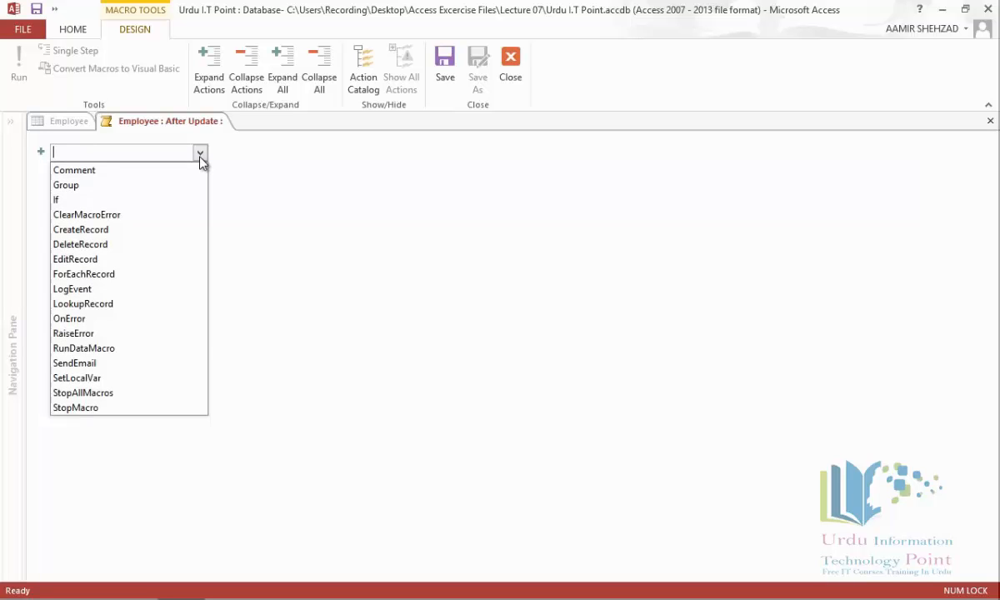
{"action": "left_click", "coordinate": [162, 201]}
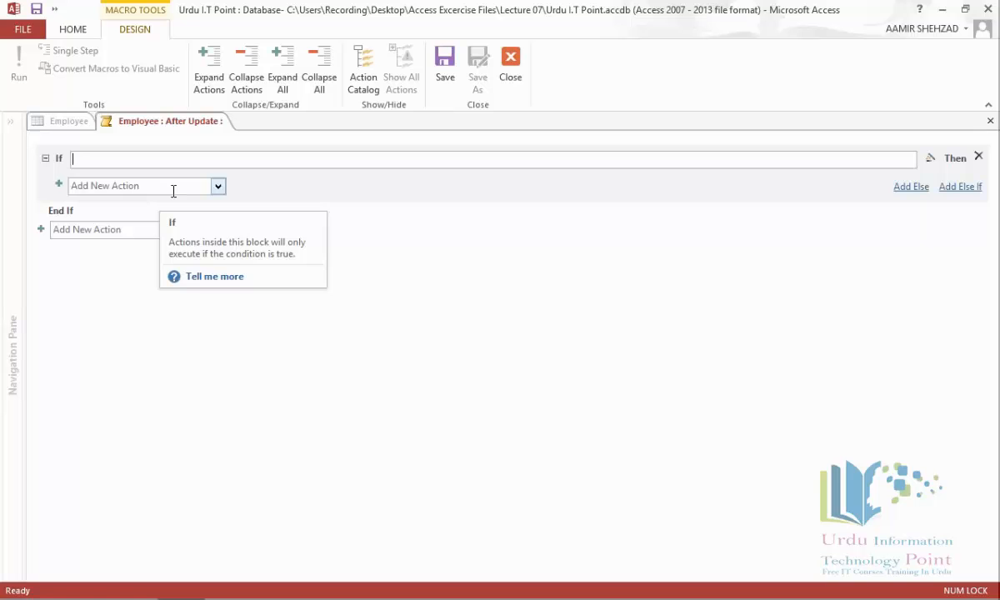
{"action": "type", "text": "["}
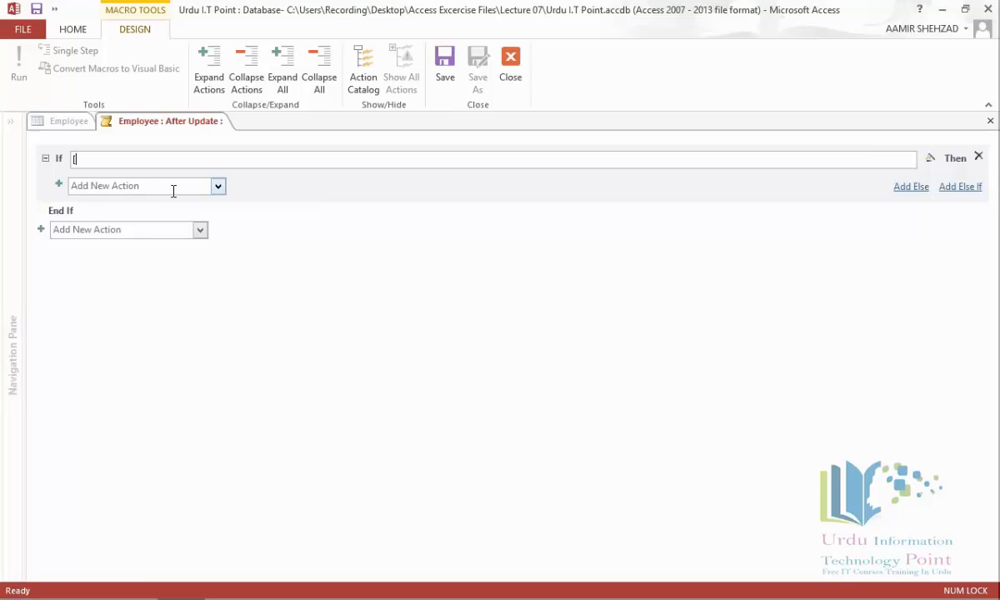
{"action": "type", "text": "jo"}
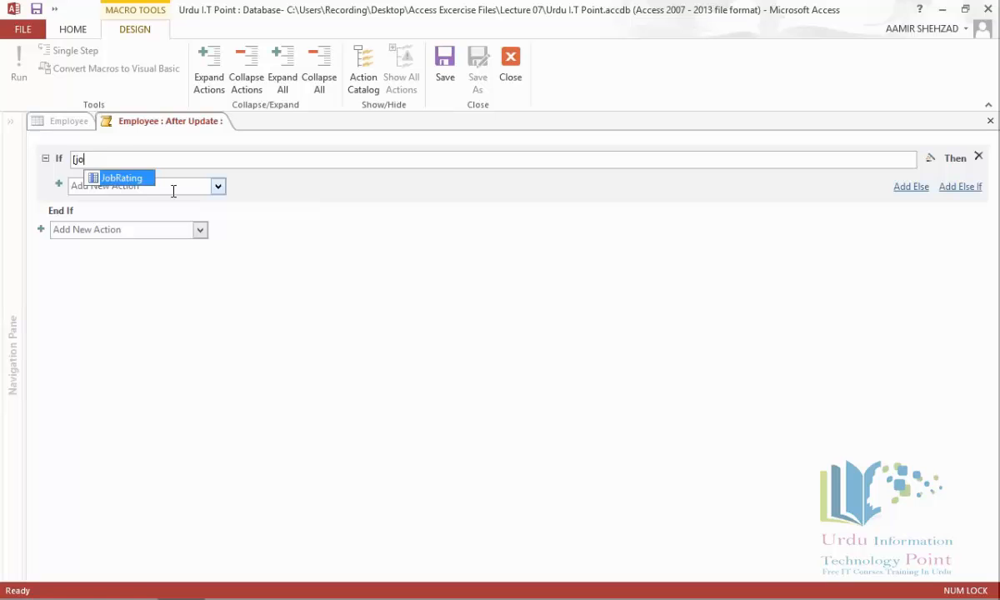
{"action": "key", "text": "Tab"}
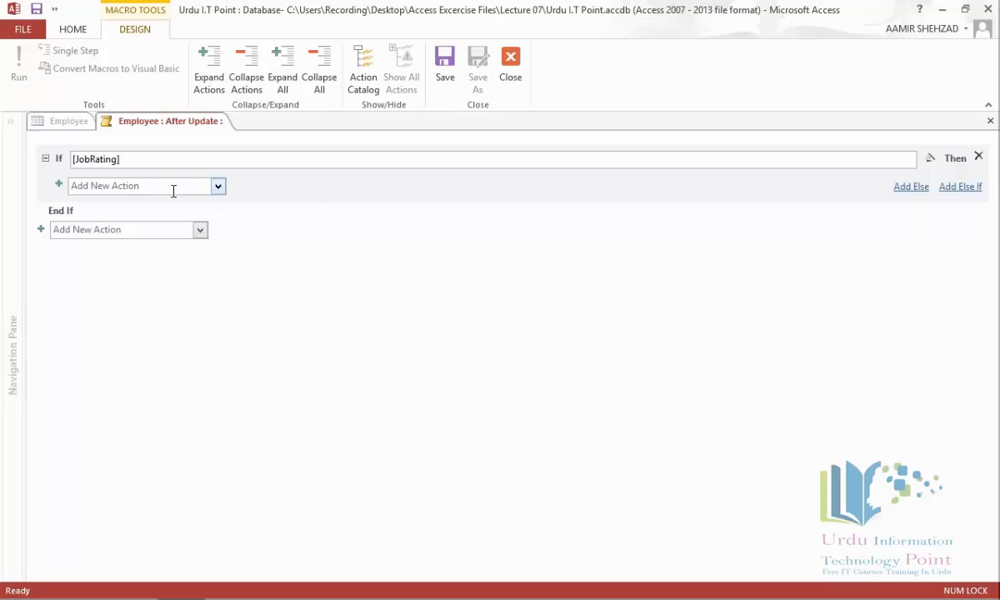
{"action": "type", "text": "=[ol"}
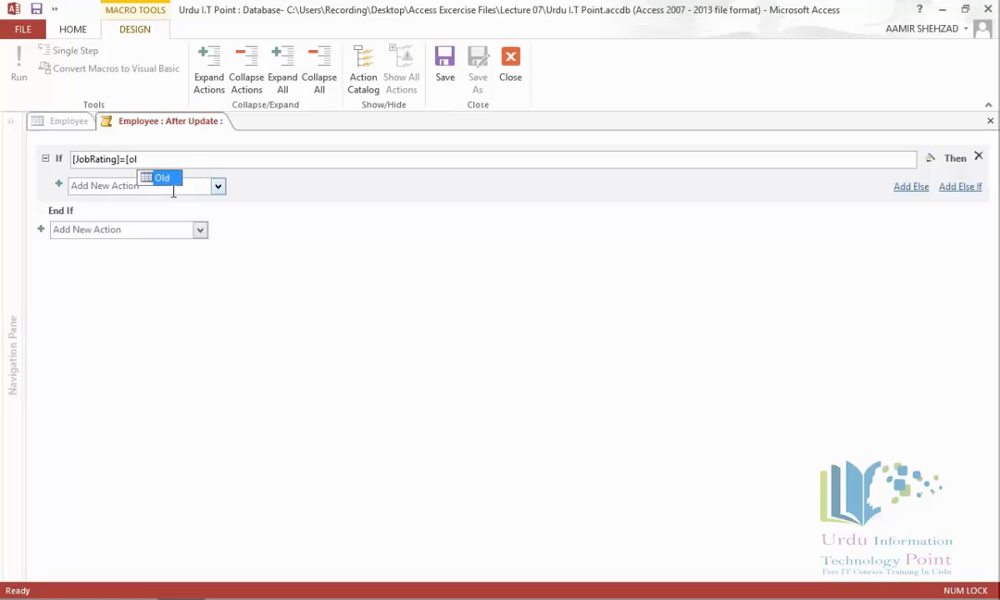
{"action": "key", "text": "Tab"}
{"action": "type", "text": ".[jo"}
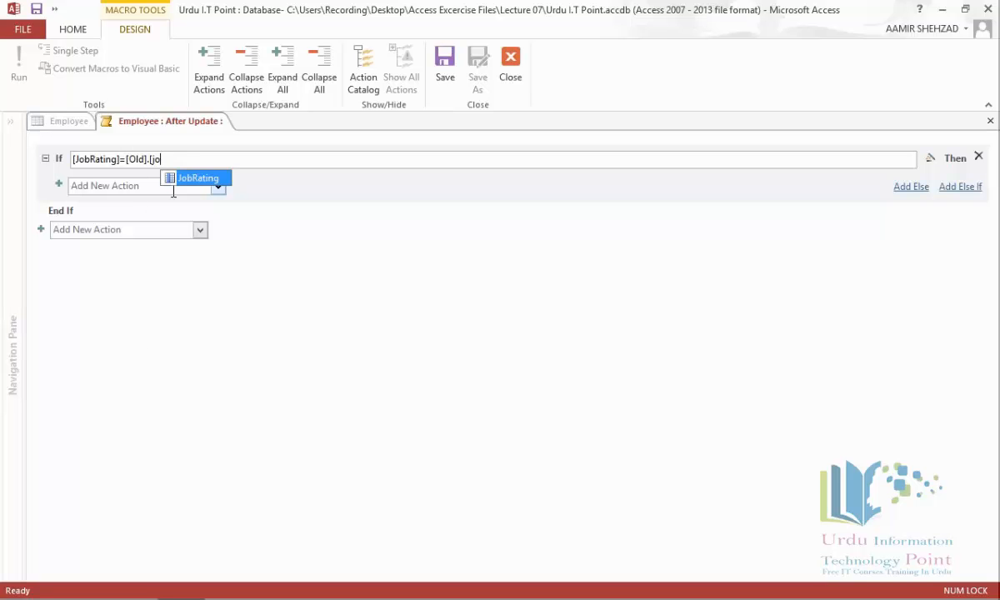
{"action": "key", "text": "Return"}
Step: Make the If branch run StopMacro and add an empty Else branch
{"action": "left_click", "coordinate": [218, 187]}
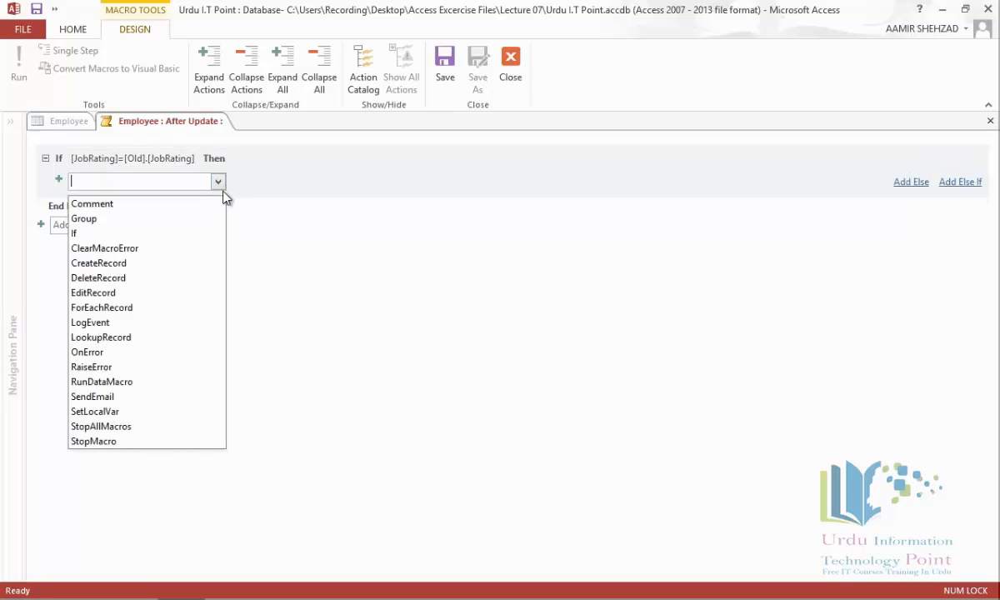
{"action": "left_click", "coordinate": [147, 444]}
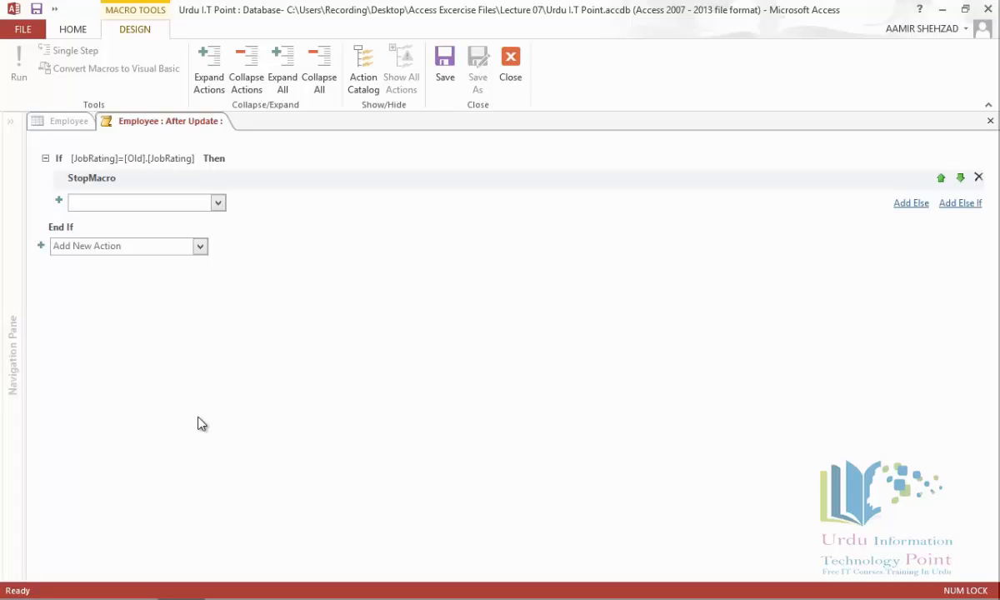
{"action": "left_click", "coordinate": [900, 210]}
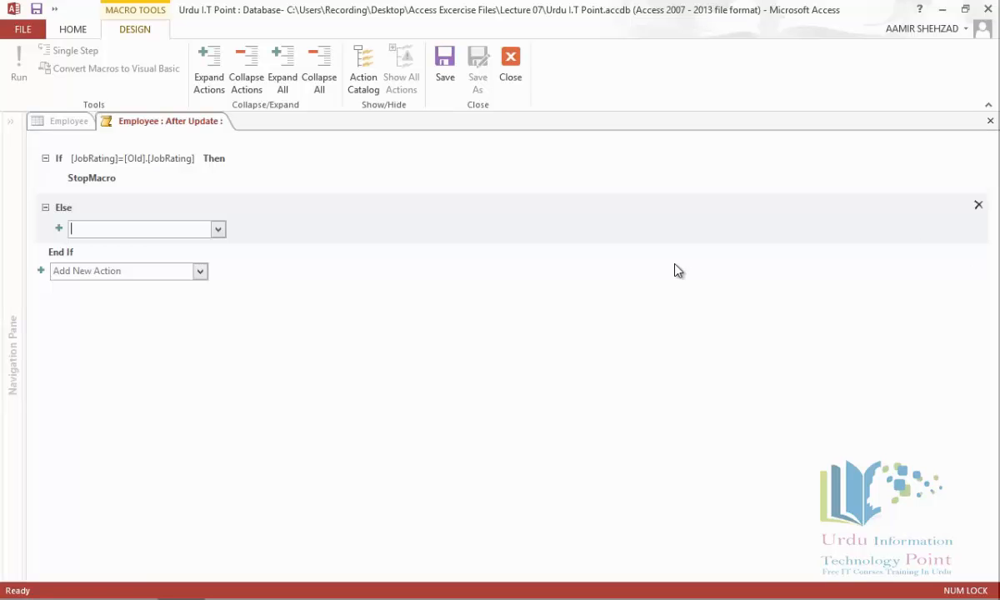
Step: Add a Create a Record In Log action to the Else branch
{"action": "left_click", "coordinate": [218, 231]}
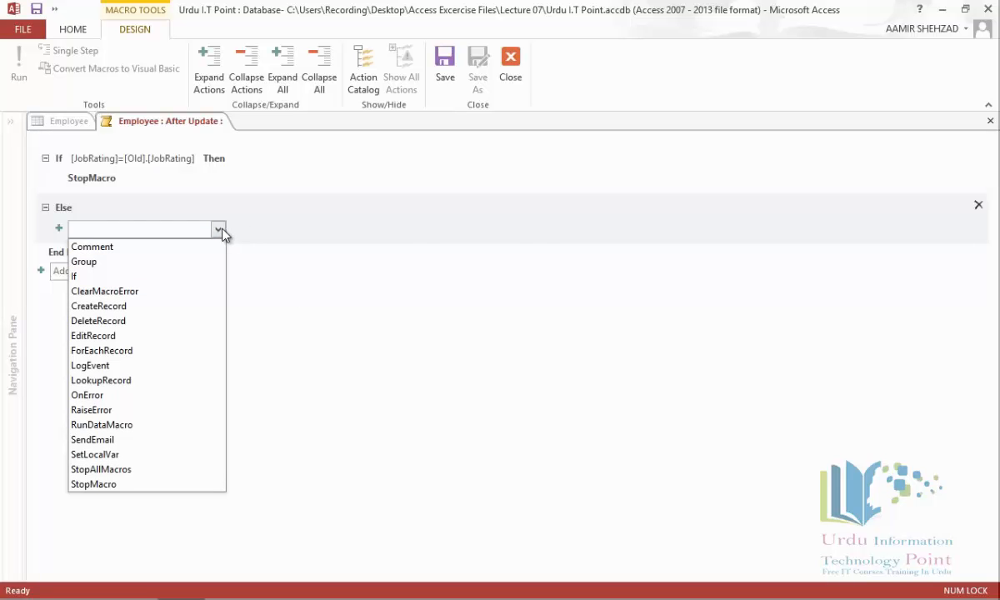
{"action": "left_click", "coordinate": [201, 310]}
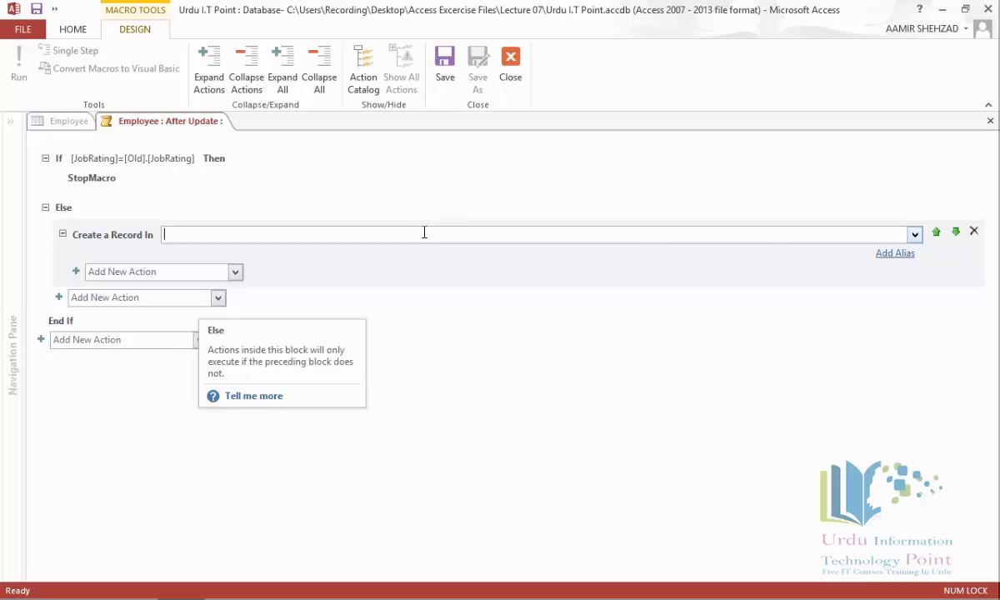
{"action": "left_click", "coordinate": [915, 234]}
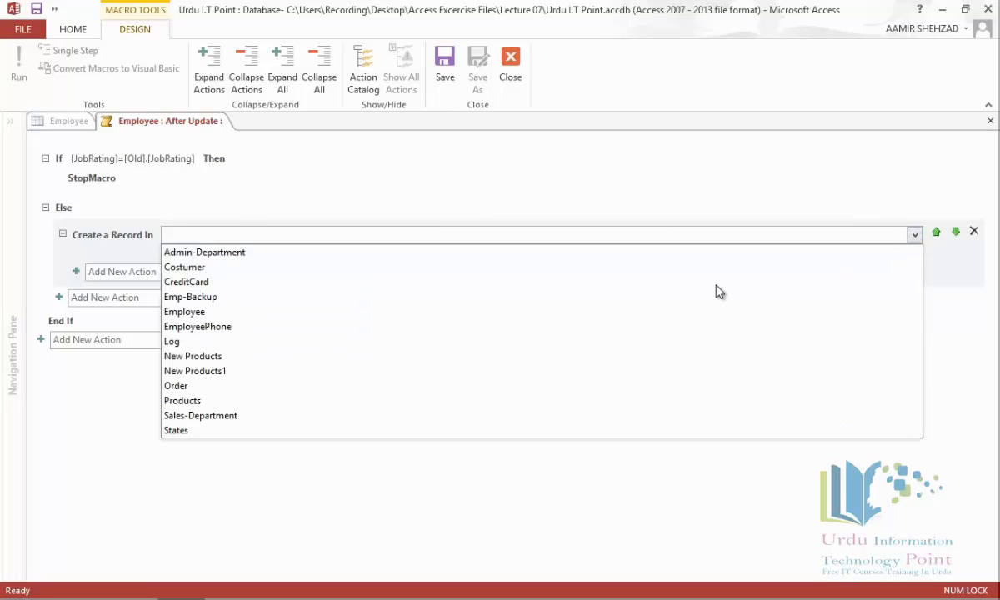
{"action": "left_click", "coordinate": [519, 343]}
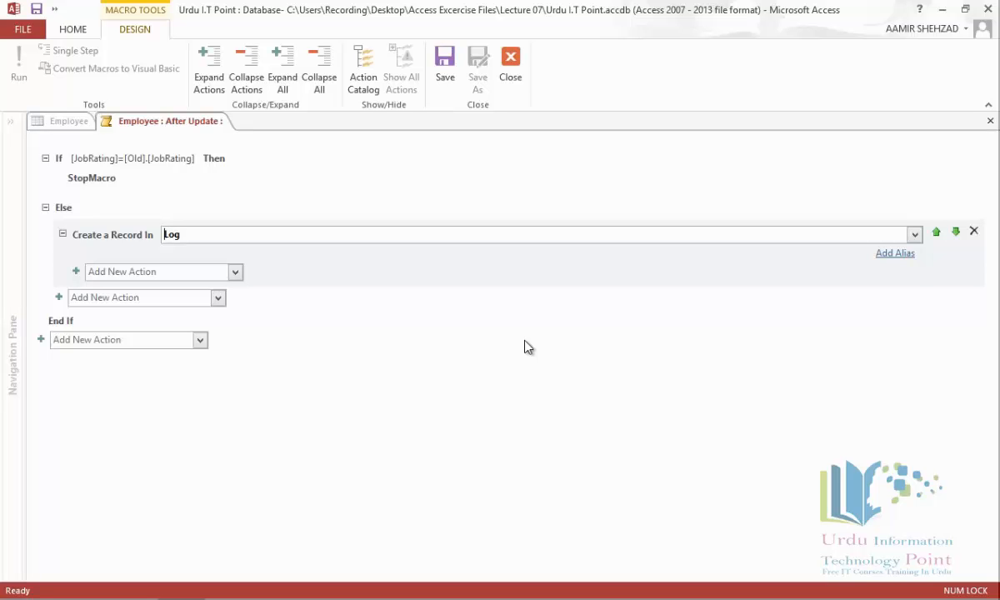
{"action": "left_click", "coordinate": [236, 273]}
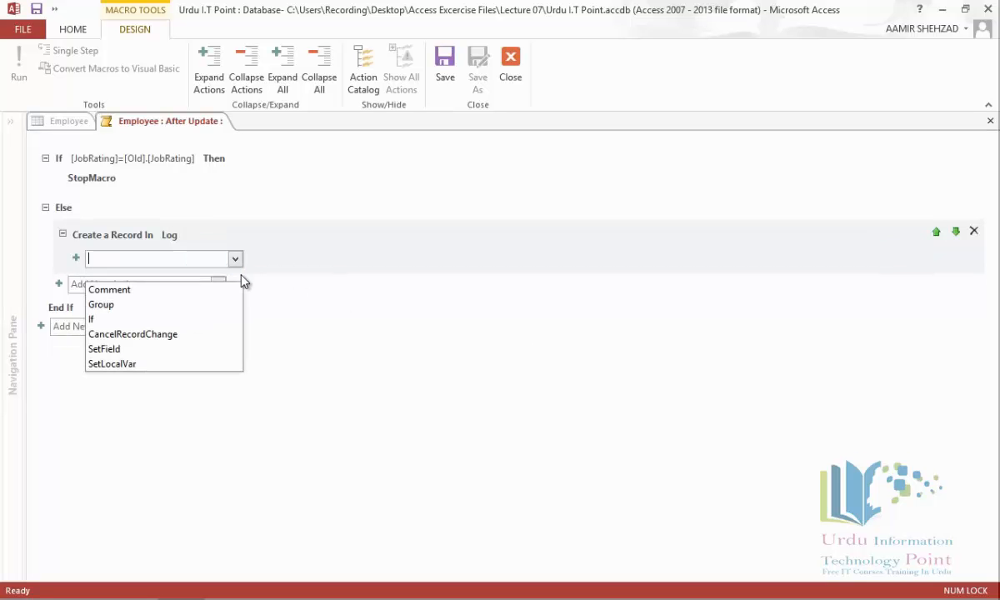
Step: Add a SetField setting EmployeeID to [Employee].[EmployeeID]
{"action": "left_click", "coordinate": [192, 348]}
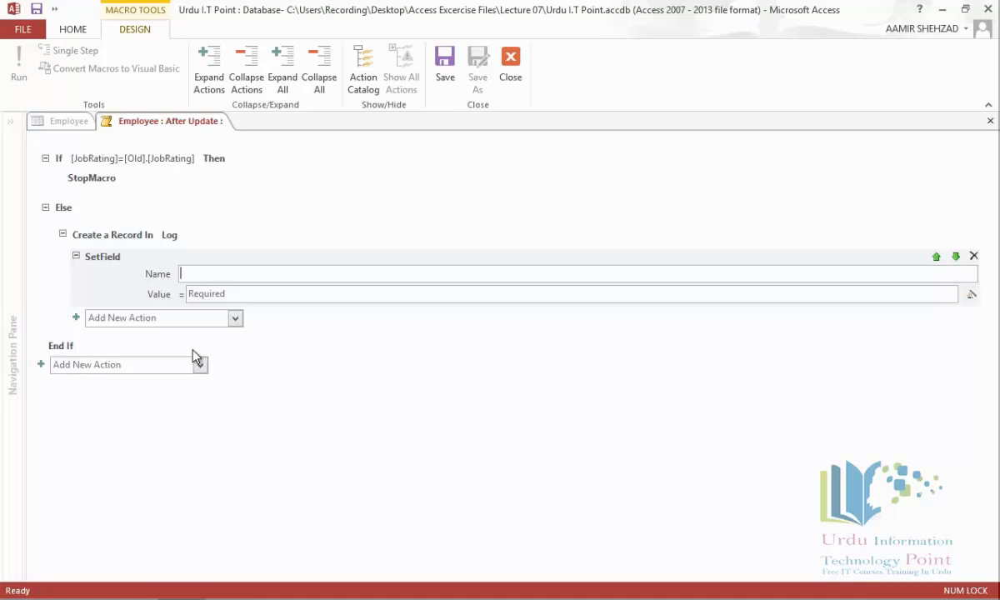
{"action": "type", "text": "Employee"}
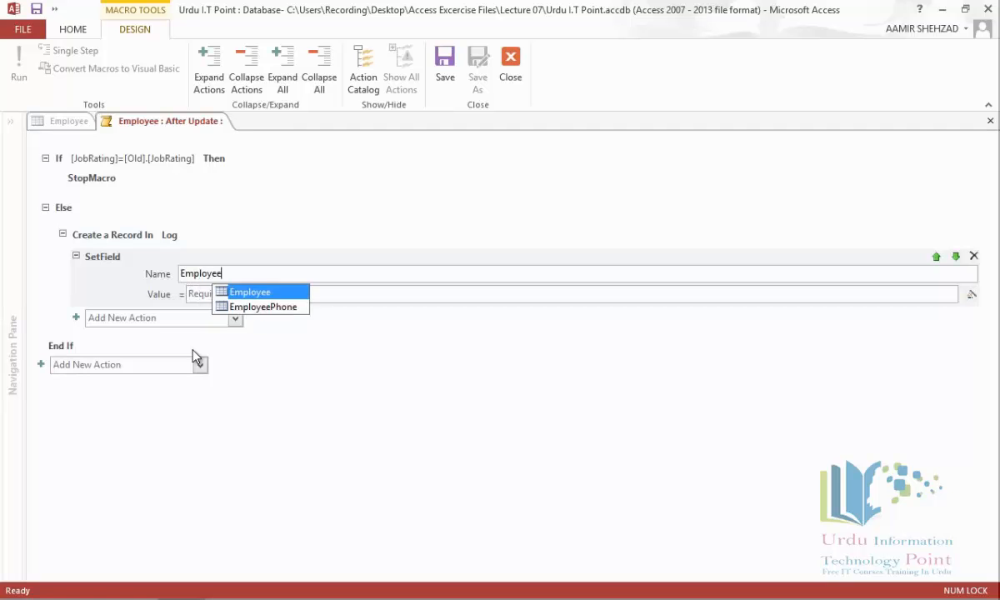
{"action": "type", "text": "UD"}
{"action": "key", "text": "BackSpace"}
{"action": "key", "text": "BackSpace"}
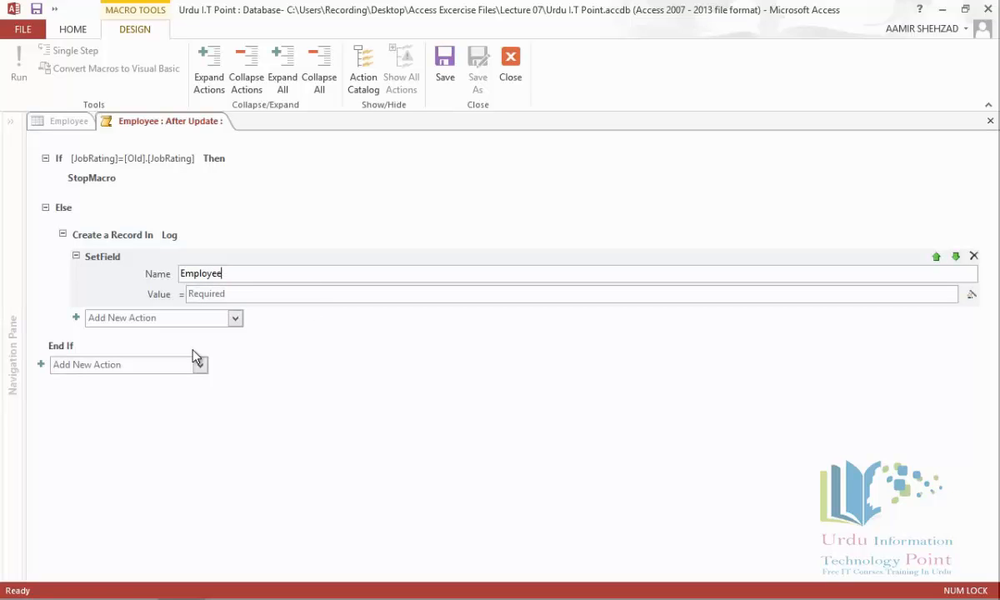
{"action": "type", "text": "ID"}
{"action": "left_click", "coordinate": [303, 293]}
{"action": "type", "text": "[em"}
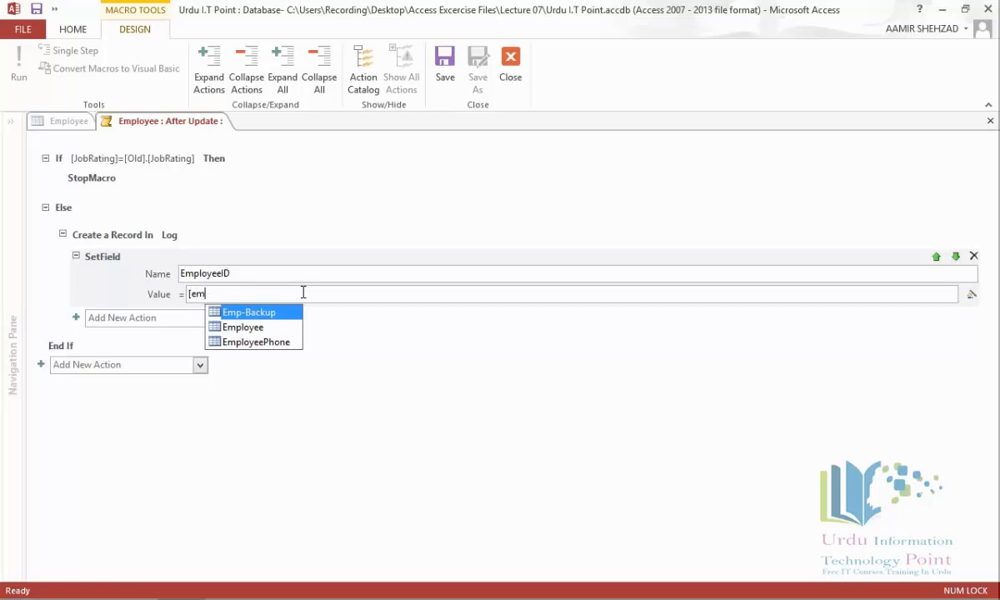
{"action": "key", "text": "Down"}
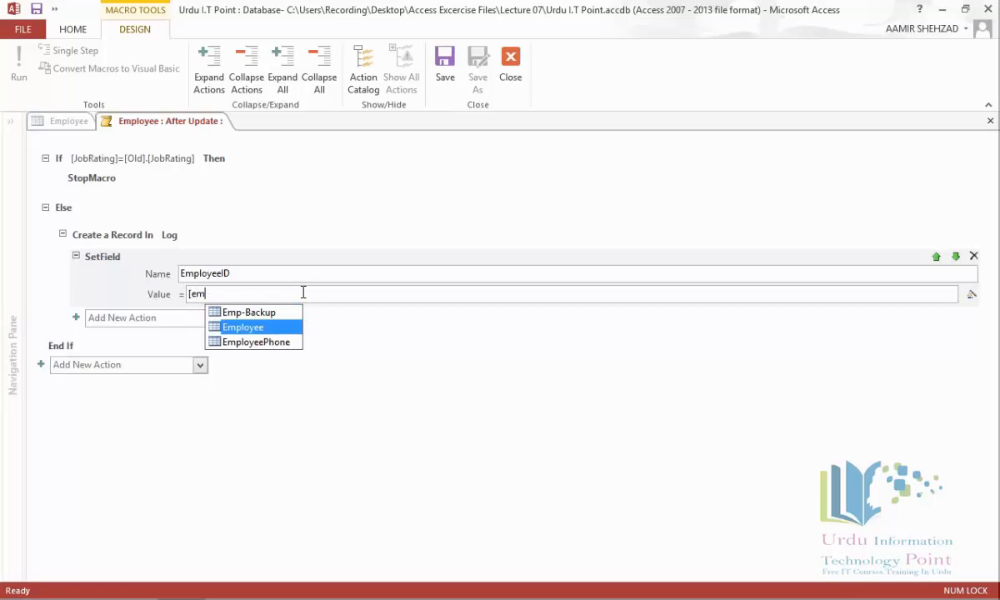
{"action": "key", "text": "Tab"}
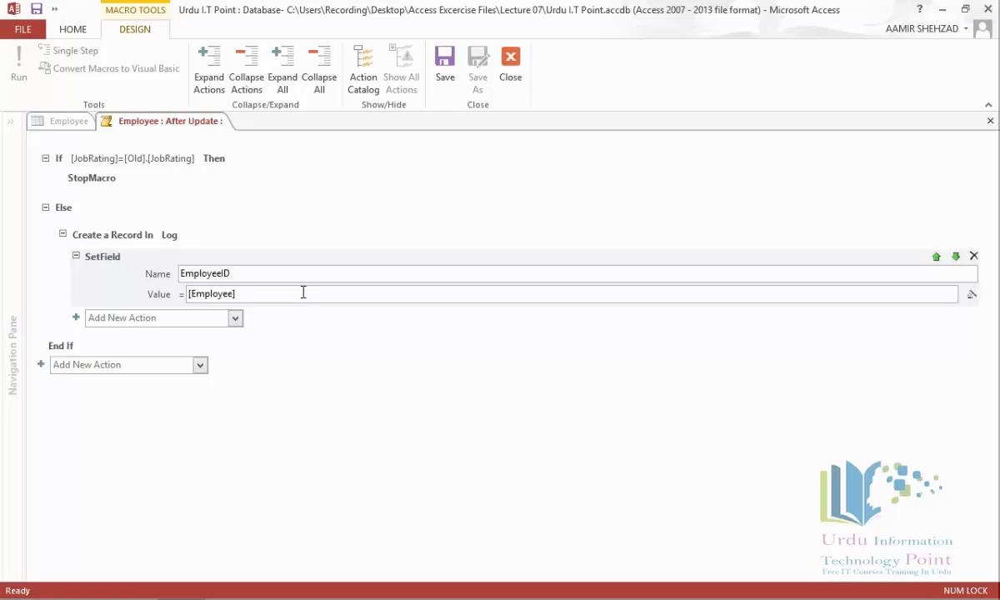
{"action": "type", "text": "."}
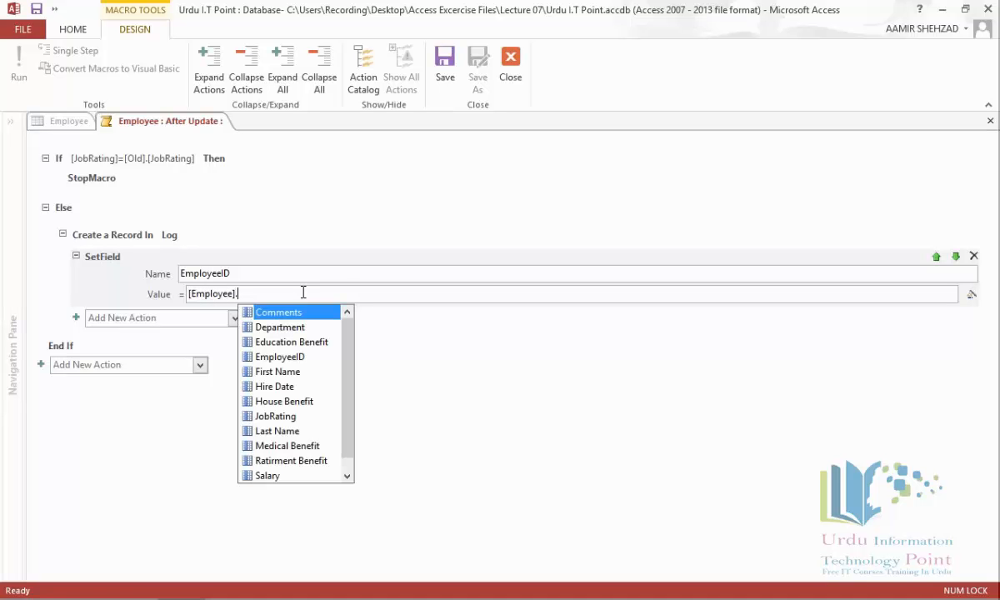
{"action": "type", "text": "[em"}
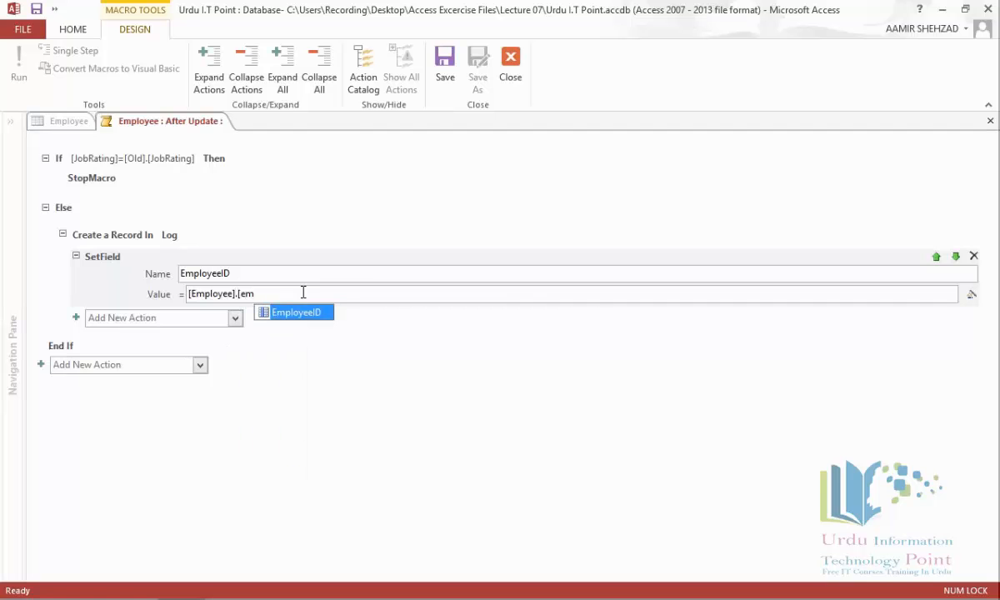
{"action": "key", "text": "Tab"}
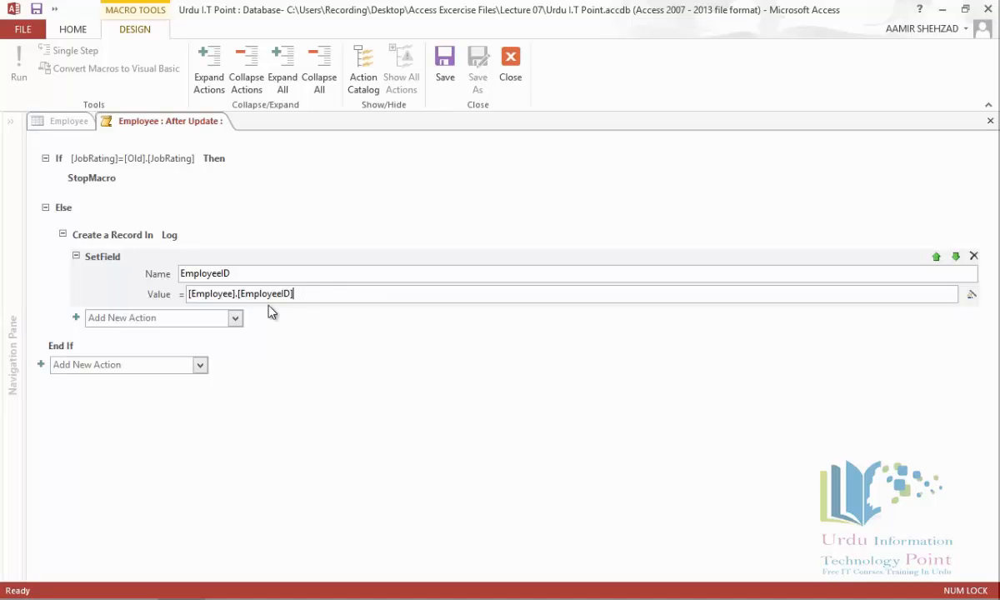
Step: Add a SetField setting OldRating to [old].[JobRating]
{"action": "left_click", "coordinate": [235, 317]}
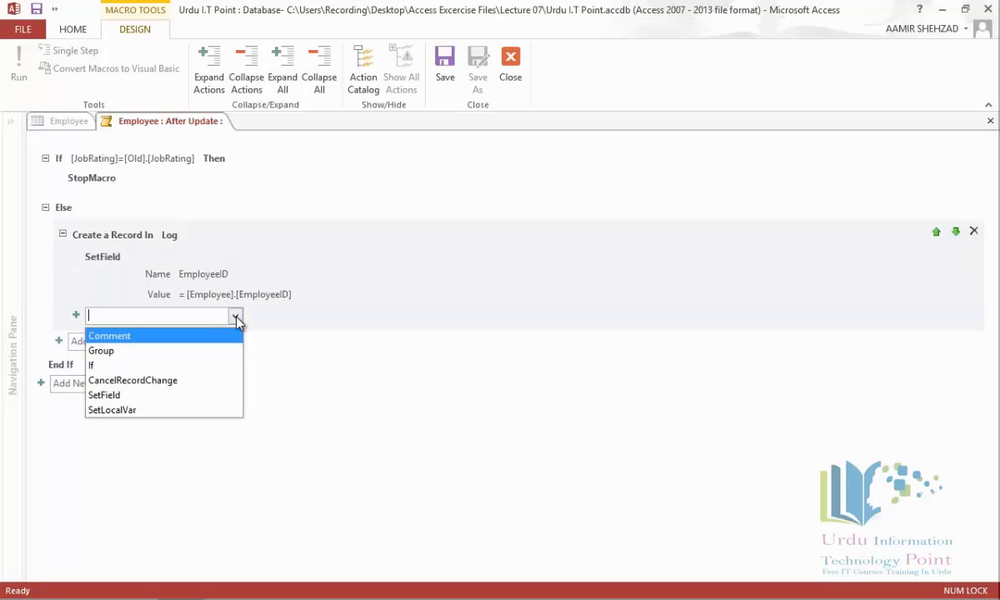
{"action": "left_click", "coordinate": [185, 395]}
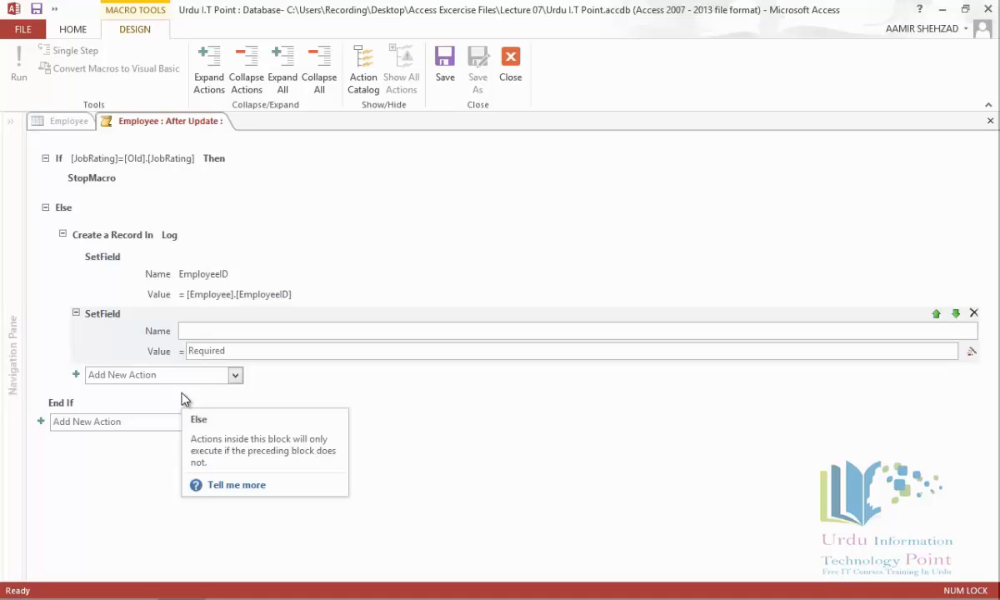
{"action": "type", "text": "OldRating"}
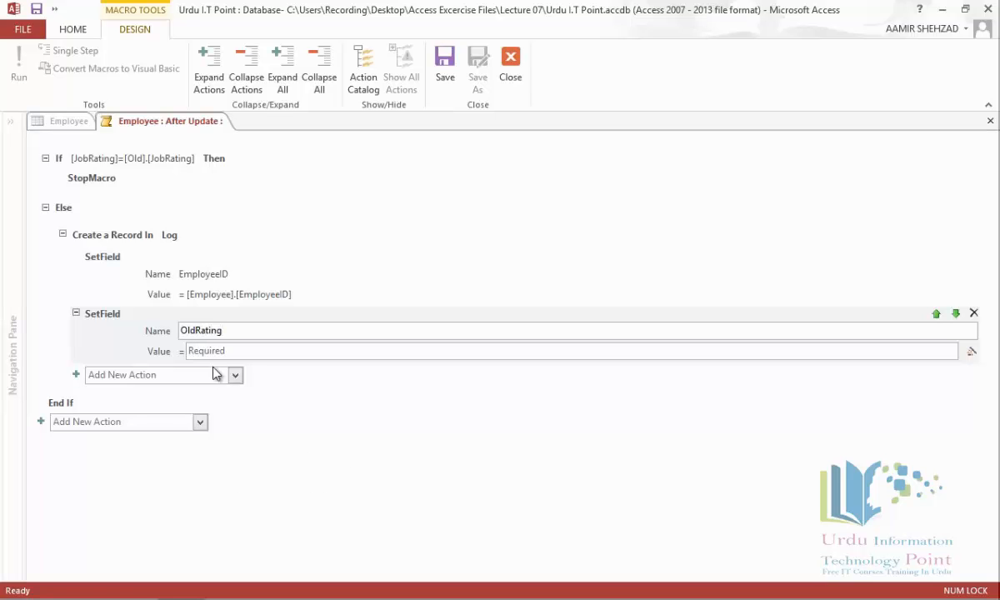
{"action": "left_click", "coordinate": [232, 351]}
{"action": "type", "text": "[old].[jo"}
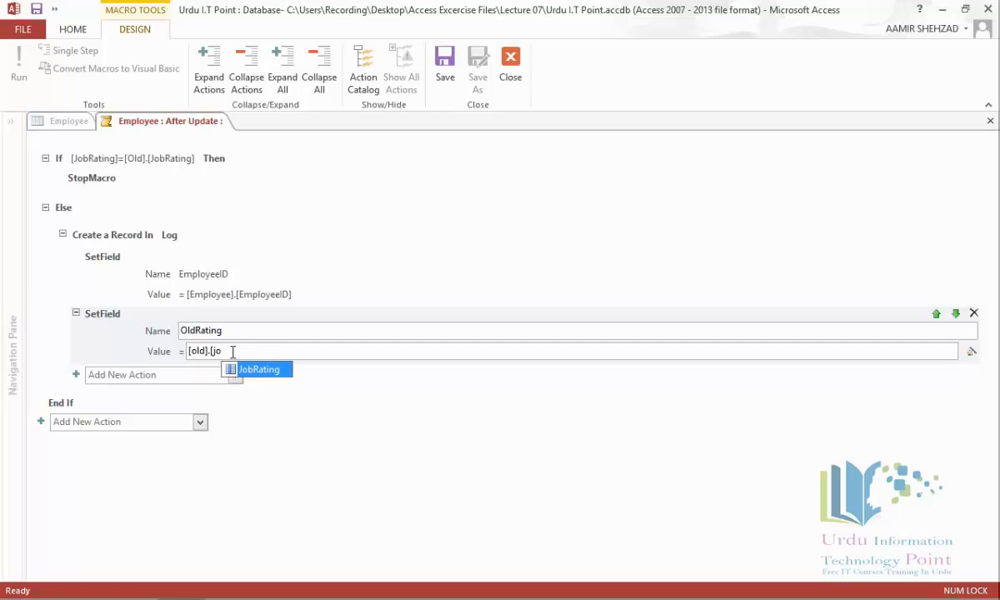
{"action": "key", "text": "Tab"}
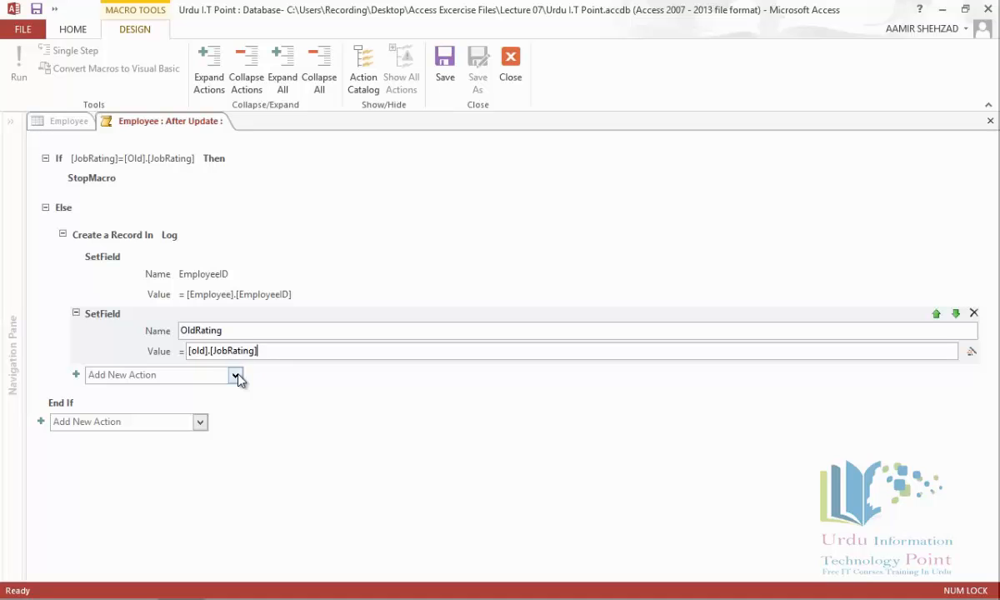
{"action": "left_click", "coordinate": [237, 377]}
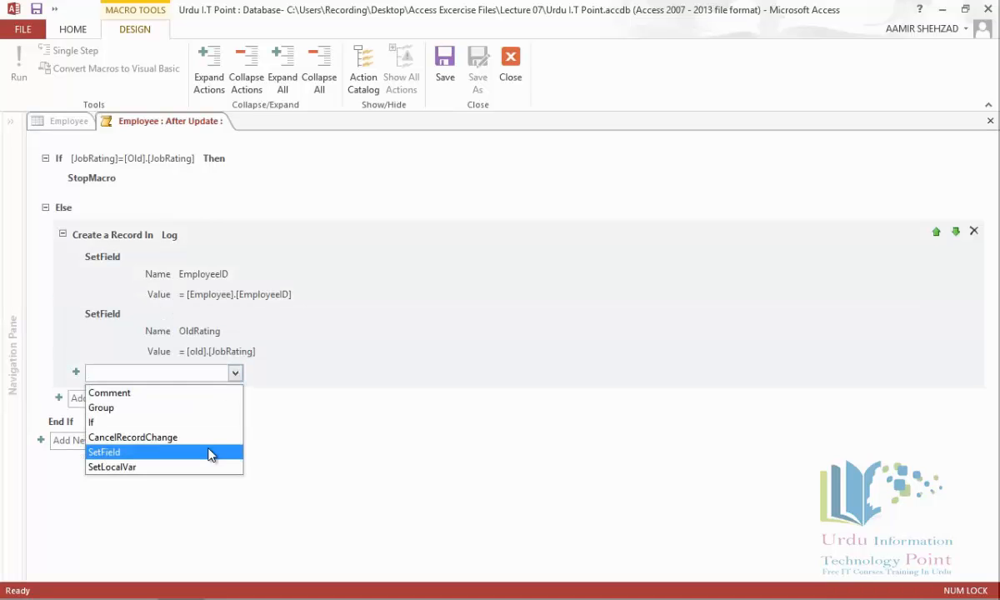
Step: Add a SetField setting NewRating to [Employee].[JobRating]
{"action": "left_click", "coordinate": [210, 452]}
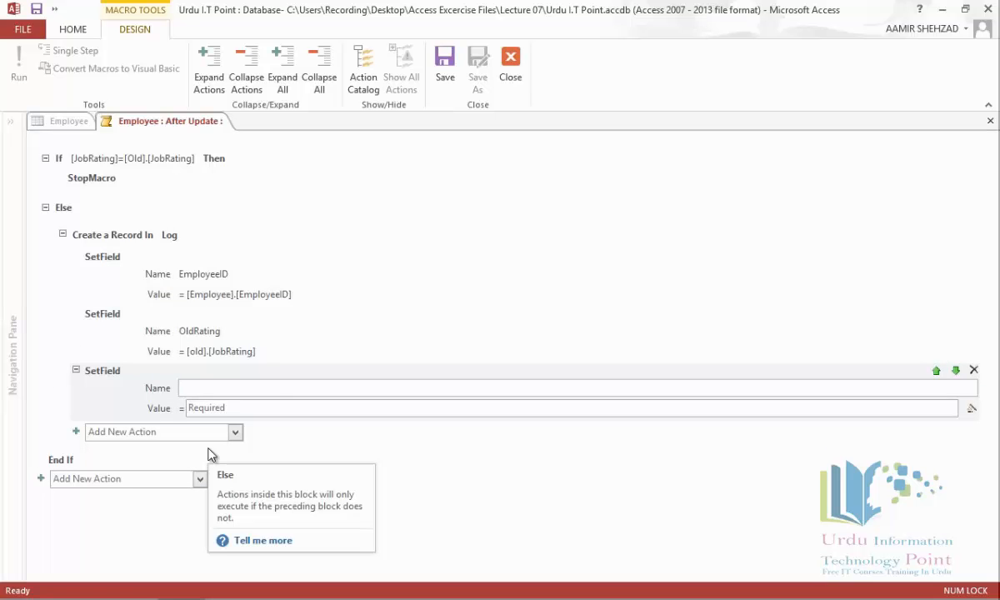
{"action": "type", "text": "New"}
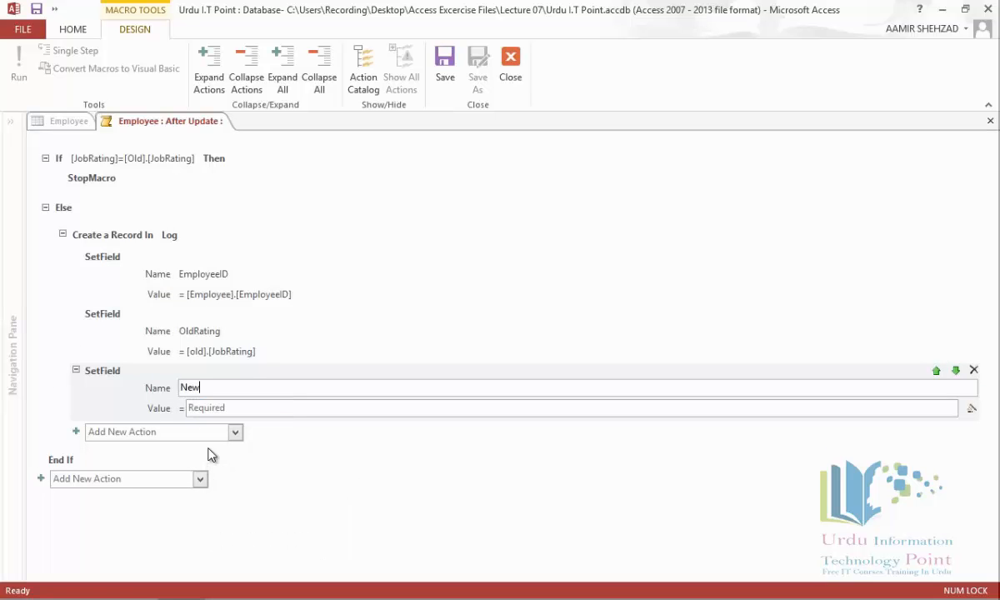
{"action": "key", "text": "Tab"}
{"action": "key", "text": "BackSpace"}
{"action": "key", "text": "BackSpace"}
{"action": "key", "text": "BackSpace"}
{"action": "key", "text": "BackSpace"}
{"action": "key", "text": "BackSpace"}
{"action": "key", "text": "BackSpace"}
{"action": "key", "text": "BackSpace"}
{"action": "key", "text": "BackSpace"}
{"action": "key", "text": "BackSpace"}
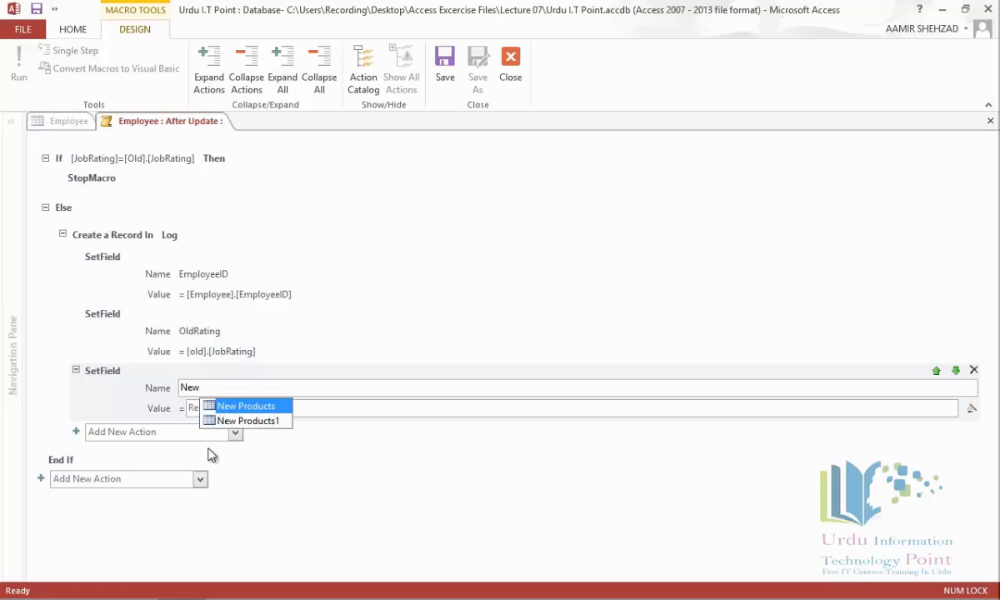
{"action": "type", "text": "Rating"}
{"action": "left_click", "coordinate": [330, 411]}
{"action": "type", "text": "[empl"}
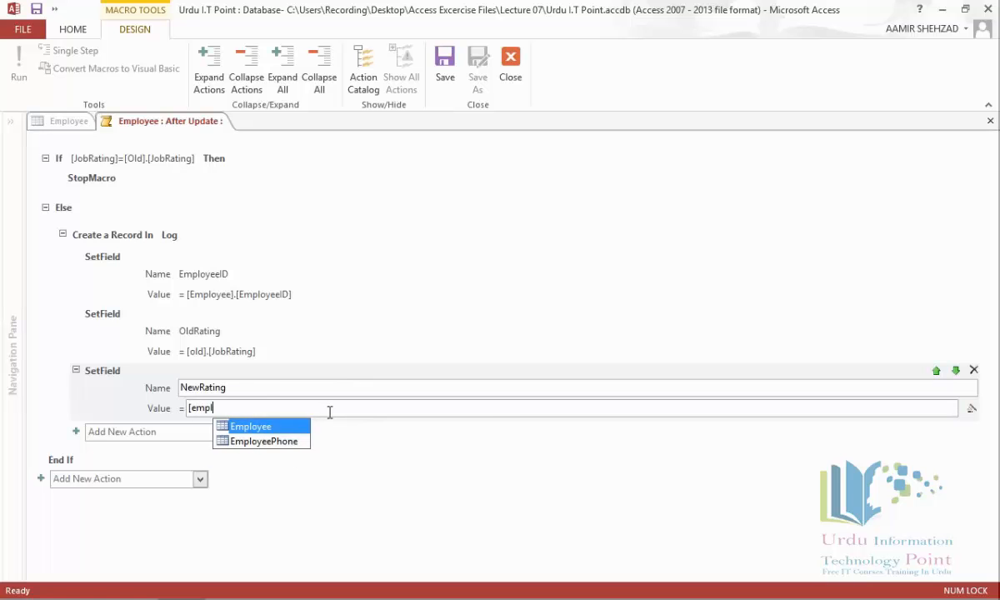
{"action": "key", "text": "Return"}
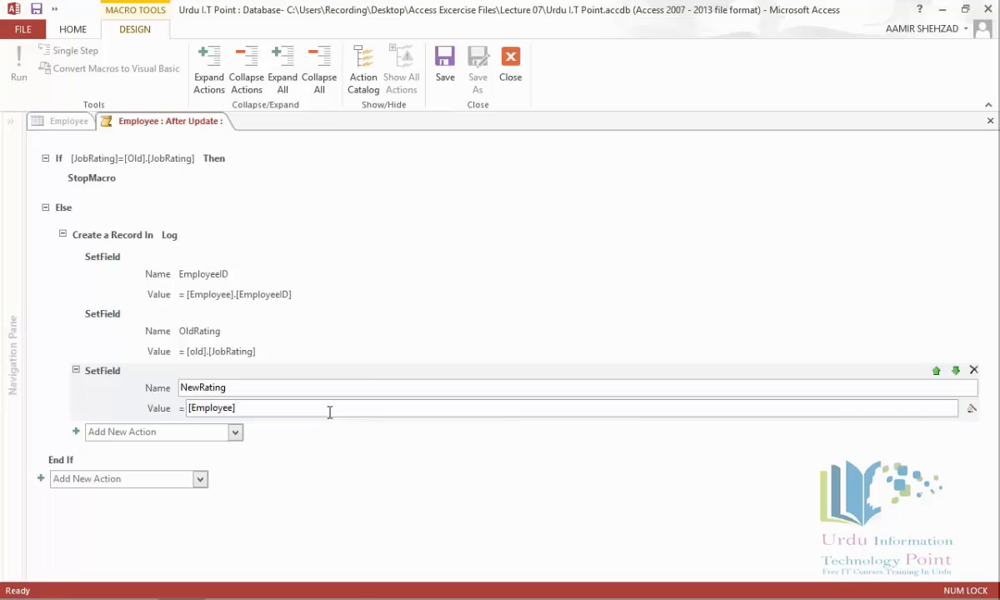
{"action": "type", "text": "."}
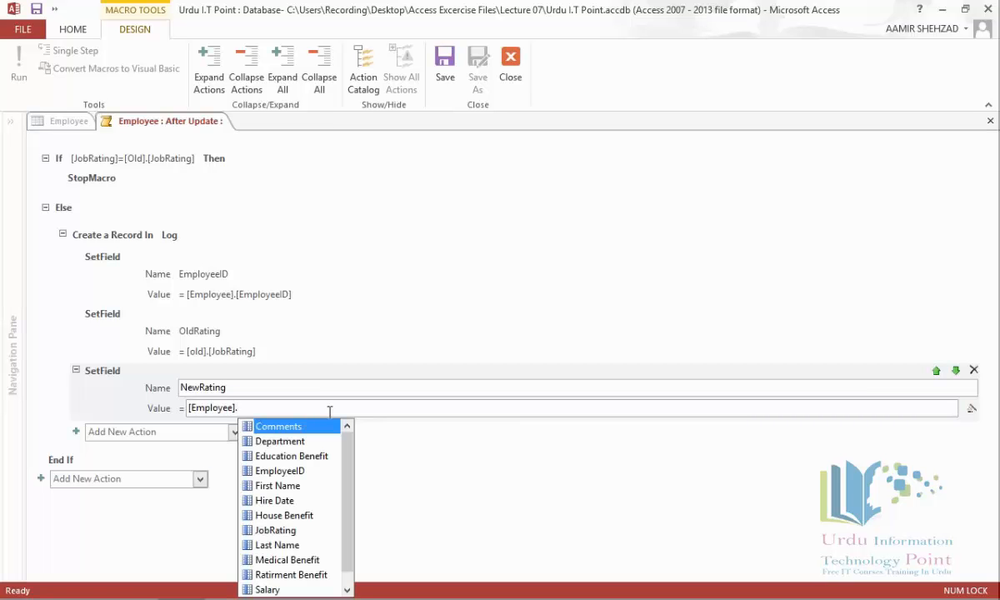
{"action": "type", "text": "[jo"}
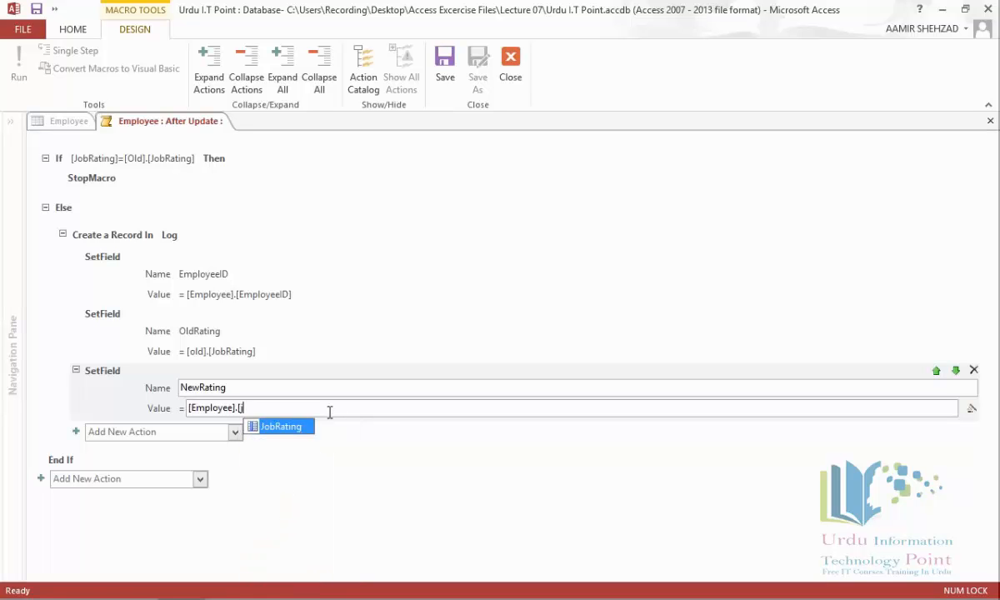
{"action": "key", "text": "Return"}
Step: Add a SetField setting Date to =now()
{"action": "left_click", "coordinate": [236, 432]}
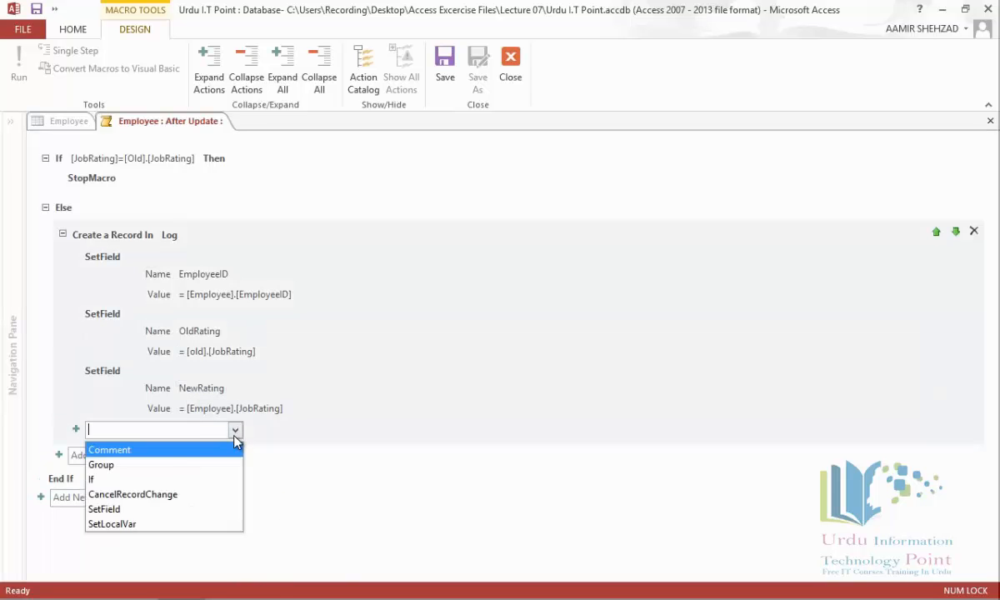
{"action": "left_click", "coordinate": [188, 510]}
{"action": "type", "text": "Date"}
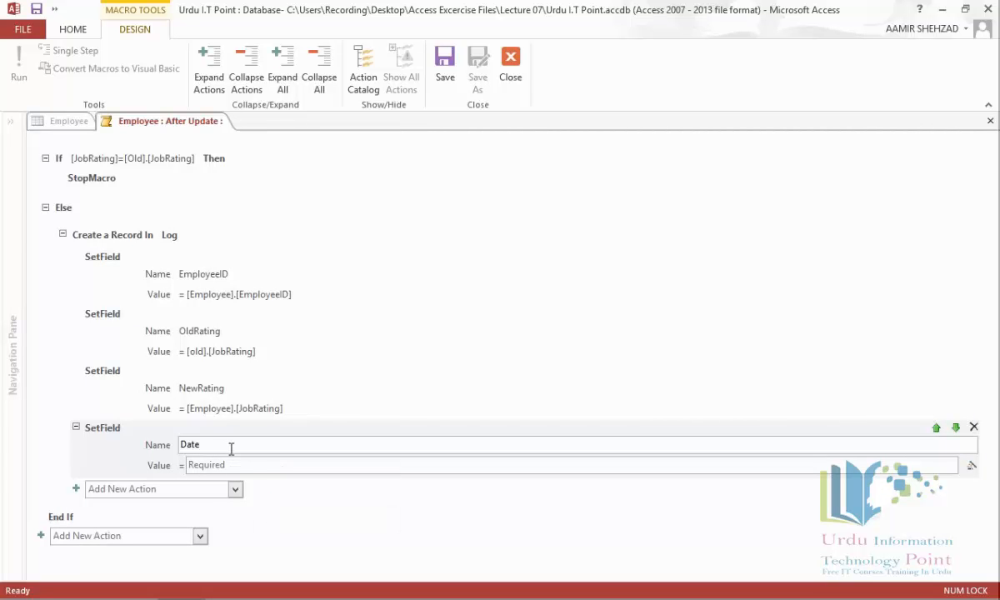
{"action": "left_click", "coordinate": [263, 464]}
{"action": "type", "text": "=now()"}
Step: Save and close the macro, then set JobRating of records 2 and 3 to 5 and 4
{"action": "left_click", "coordinate": [990, 122]}
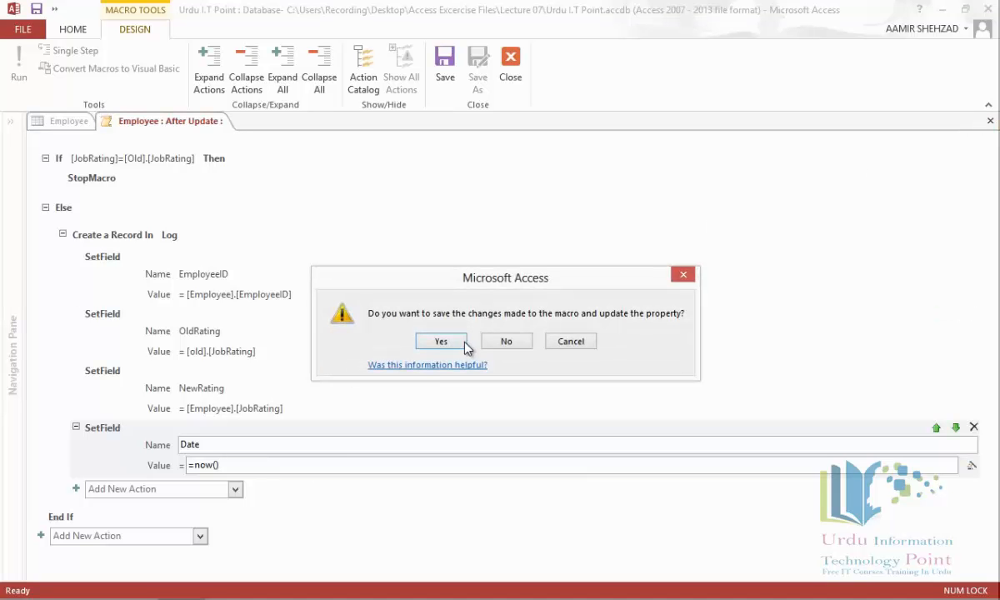
{"action": "left_click", "coordinate": [442, 342]}
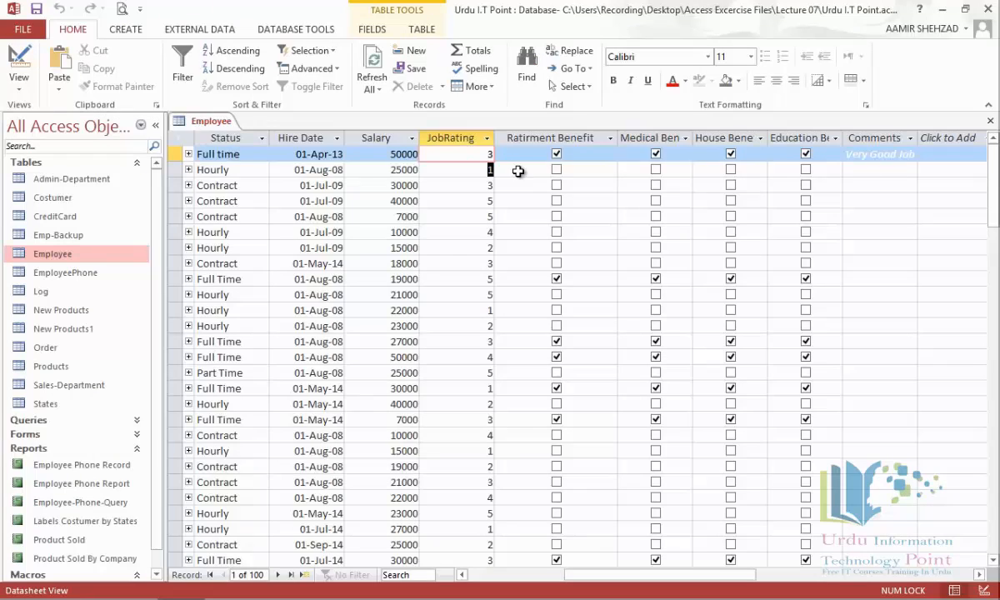
{"action": "key", "text": "Down"}
{"action": "type", "text": "5"}
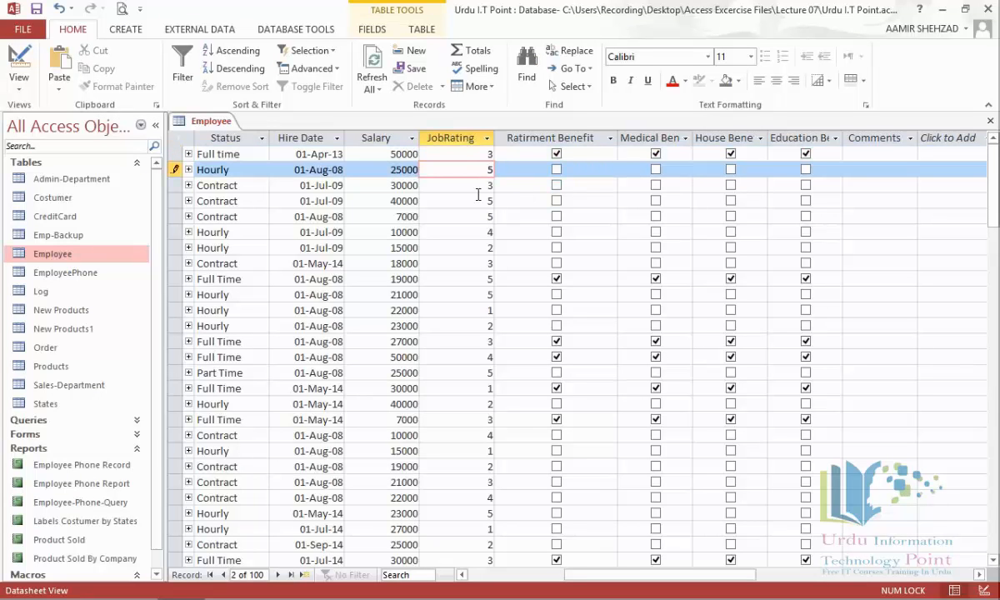
{"action": "key", "text": "Down"}
{"action": "type", "text": "4"}
Step: Change JobRating of record 8 to 2 and record 14 to 1
{"action": "left_click", "coordinate": [474, 263]}
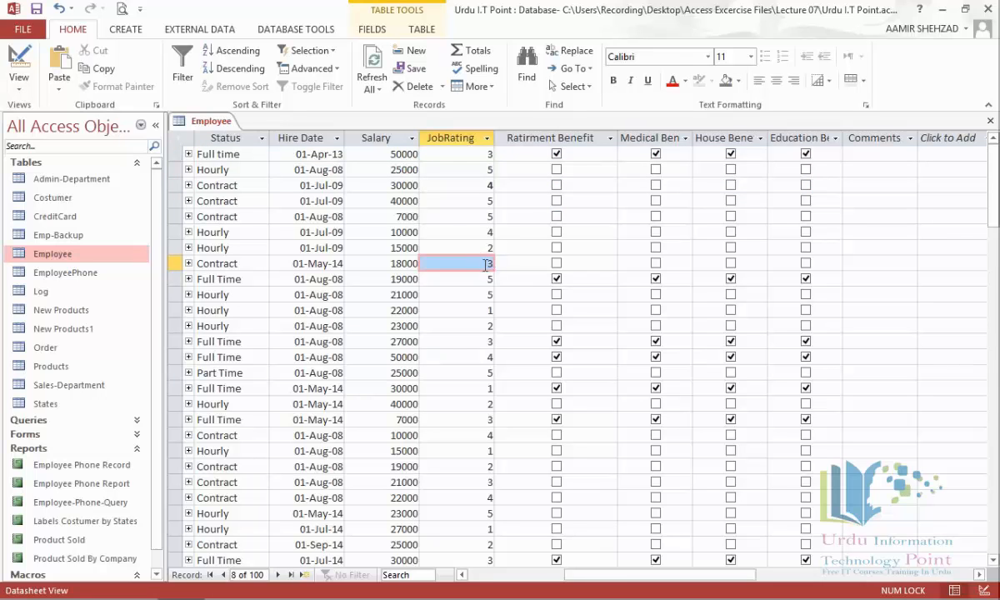
{"action": "left_click_drag", "start_coordinate": [487, 266], "coordinate": [512, 266]}
{"action": "type", "text": "2"}
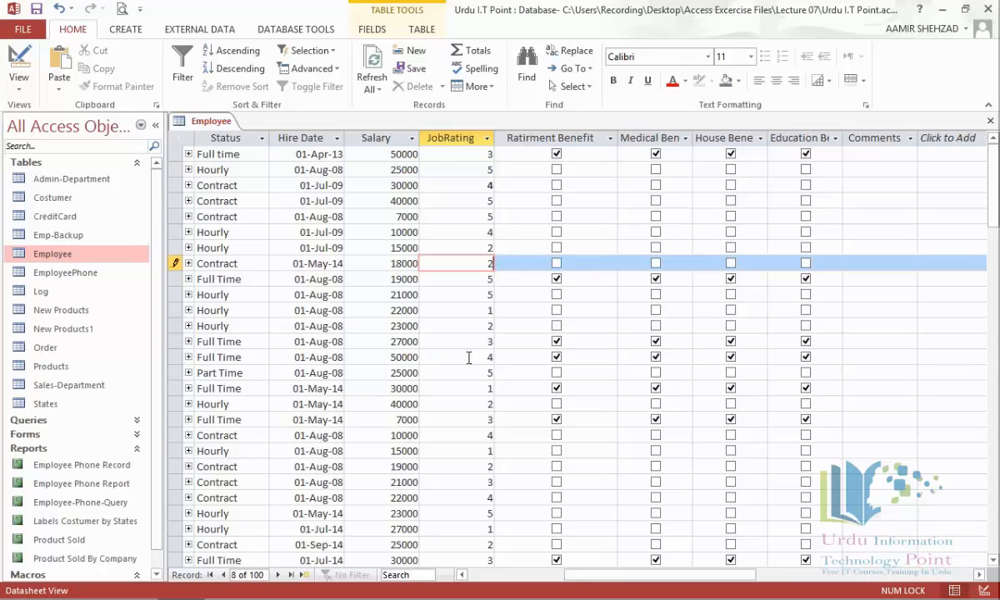
{"action": "left_click", "coordinate": [467, 357]}
{"action": "left_click_drag", "start_coordinate": [488, 356], "coordinate": [508, 361]}
{"action": "type", "text": "1"}
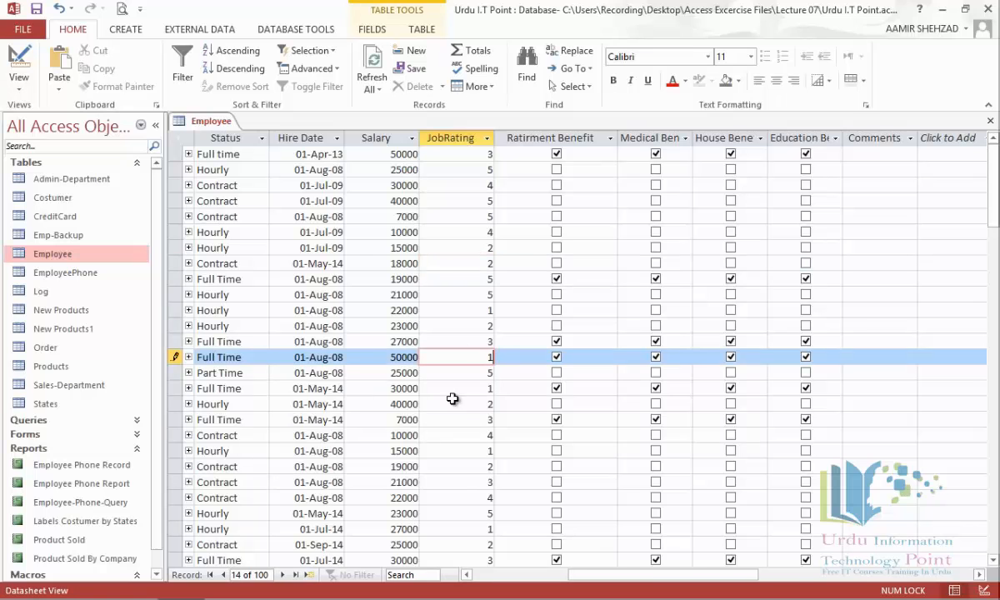
Step: Set record 19's JobRating to 2 after the invalid value 8 is rejected
{"action": "left_click_drag", "start_coordinate": [487, 435], "coordinate": [509, 436]}
{"action": "type", "text": "8"}
{"action": "key", "text": "Return"}
{"action": "left_click", "coordinate": [473, 340]}
{"action": "left_click_drag", "start_coordinate": [483, 438], "coordinate": [507, 438]}
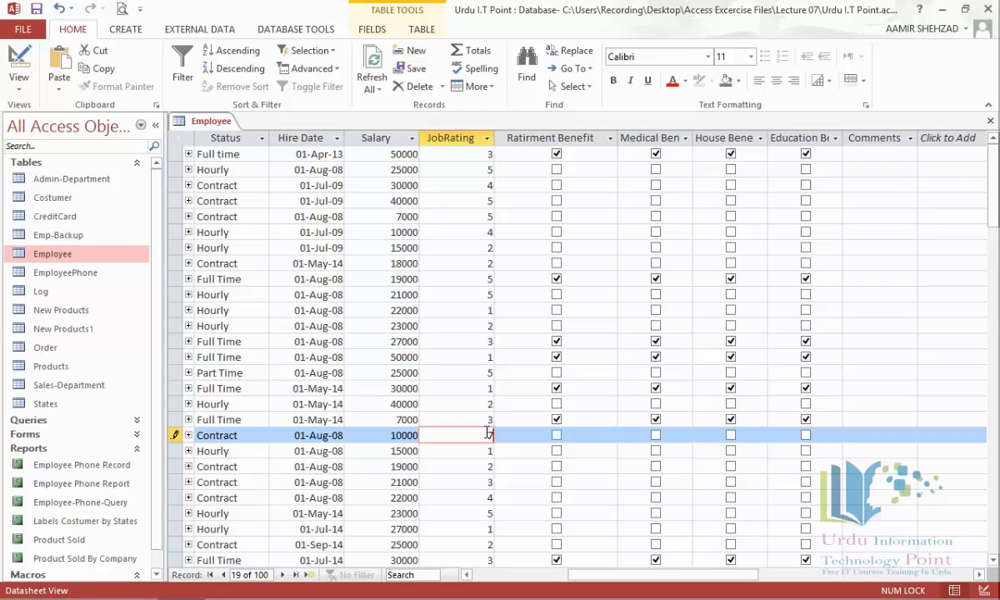
{"action": "key", "text": "Delete"}
{"action": "type", "text": "2"}
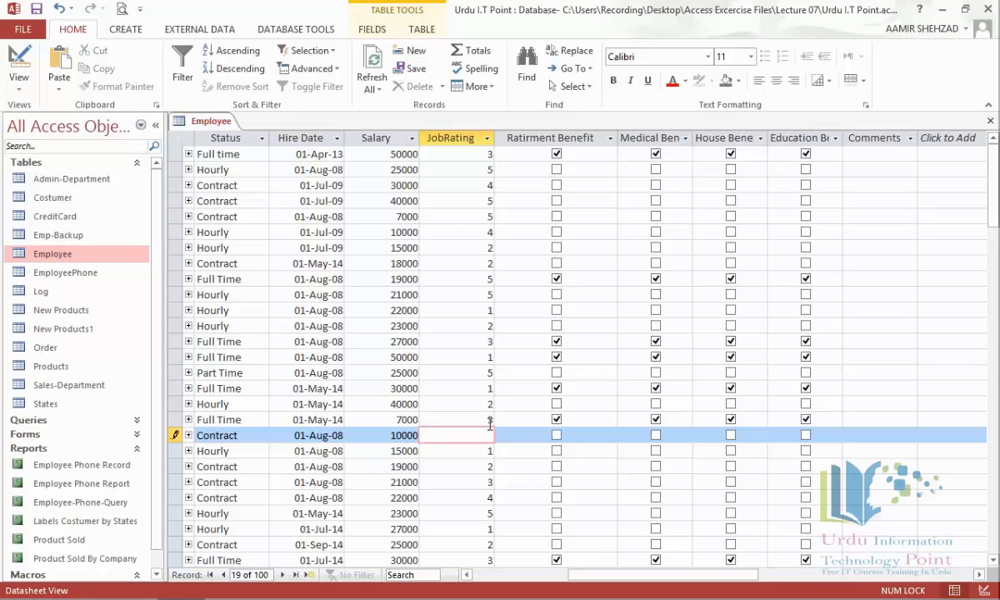
{"action": "left_click", "coordinate": [456, 403]}
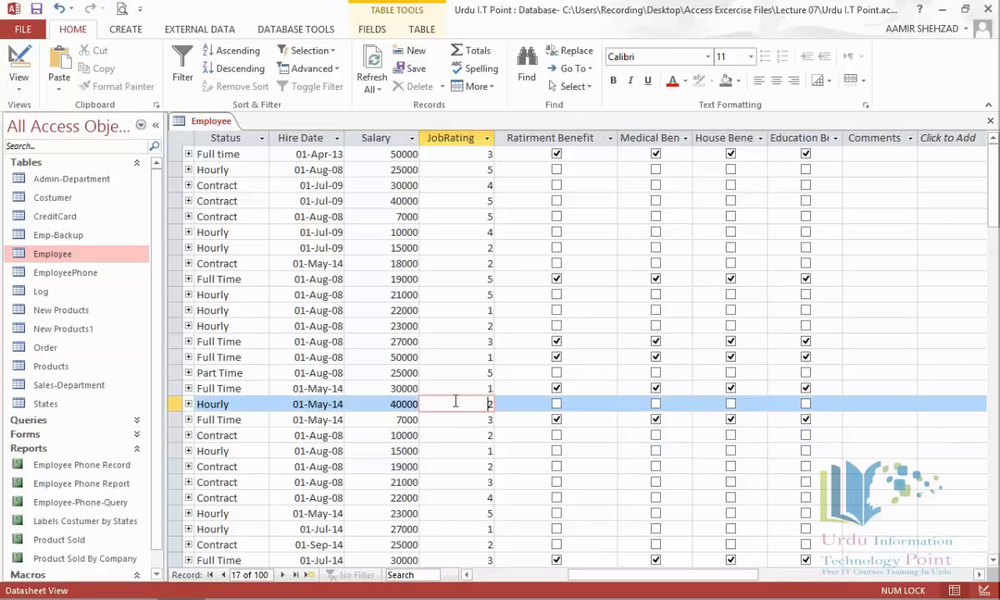
Step: Open the Log table, widen the Date column and review the logged rating changes
{"action": "left_click", "coordinate": [43, 293]}
{"action": "double_click", "coordinate": [43, 293]}
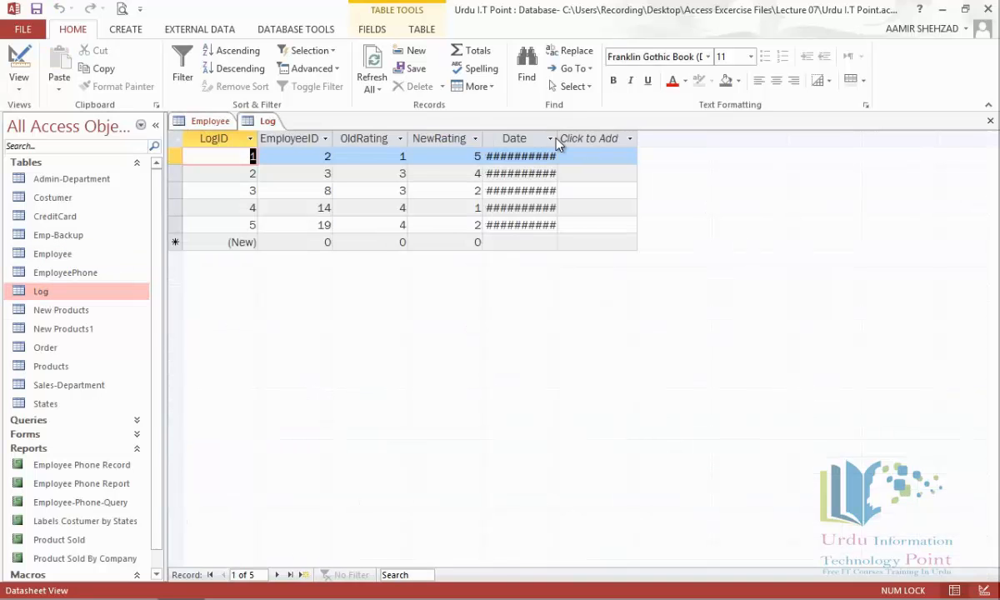
{"action": "left_click_drag", "start_coordinate": [558, 139], "coordinate": [649, 140]}
{"action": "left_click", "coordinate": [596, 138]}
{"action": "left_click", "coordinate": [575, 158]}
{"action": "left_click", "coordinate": [568, 158]}
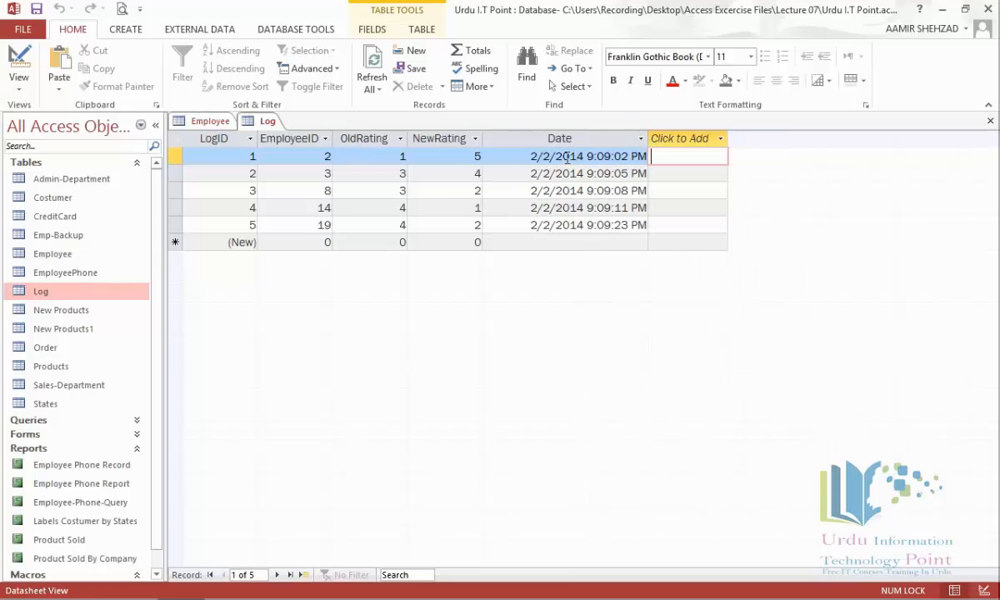
{"action": "left_click", "coordinate": [234, 159]}
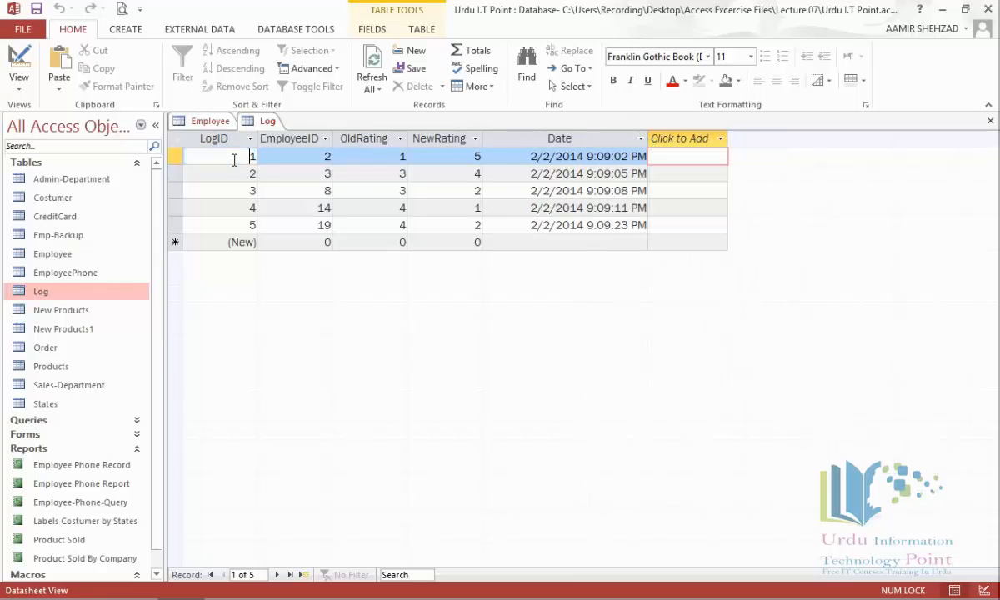
{"action": "left_click", "coordinate": [295, 156]}
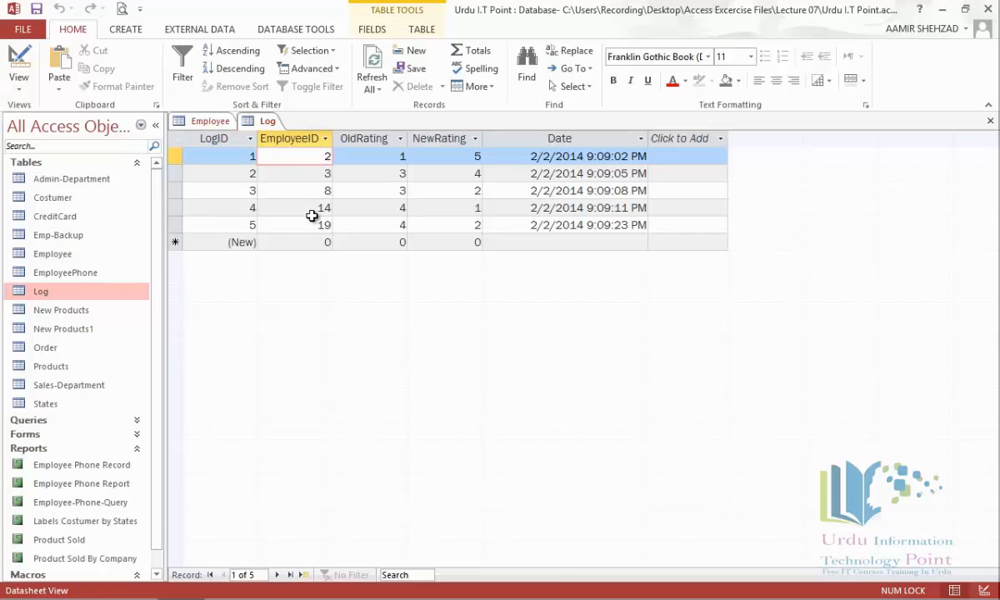
{"action": "left_click", "coordinate": [354, 151]}
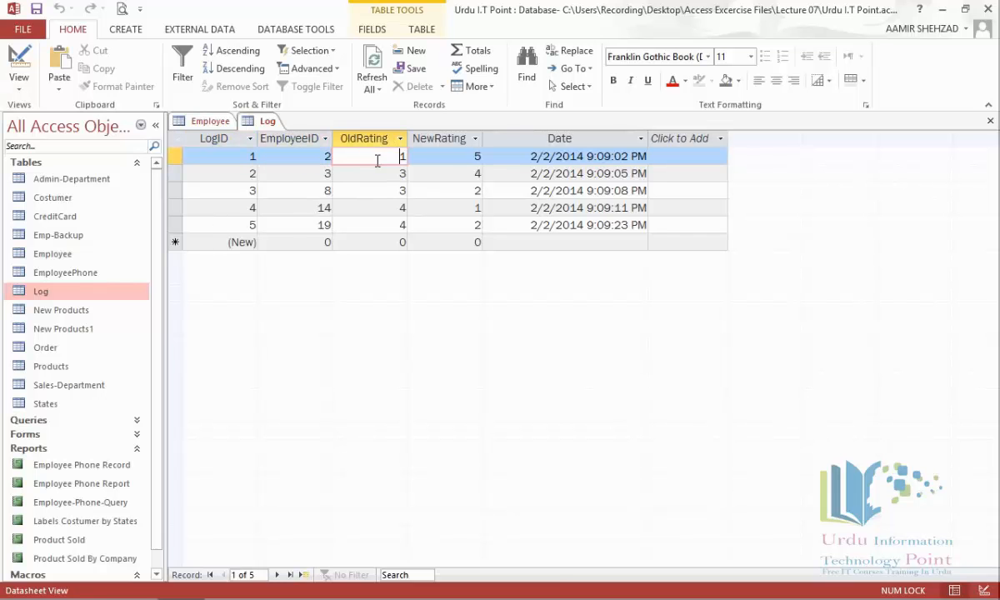
{"action": "left_click", "coordinate": [460, 158]}
{"action": "left_click", "coordinate": [459, 174]}
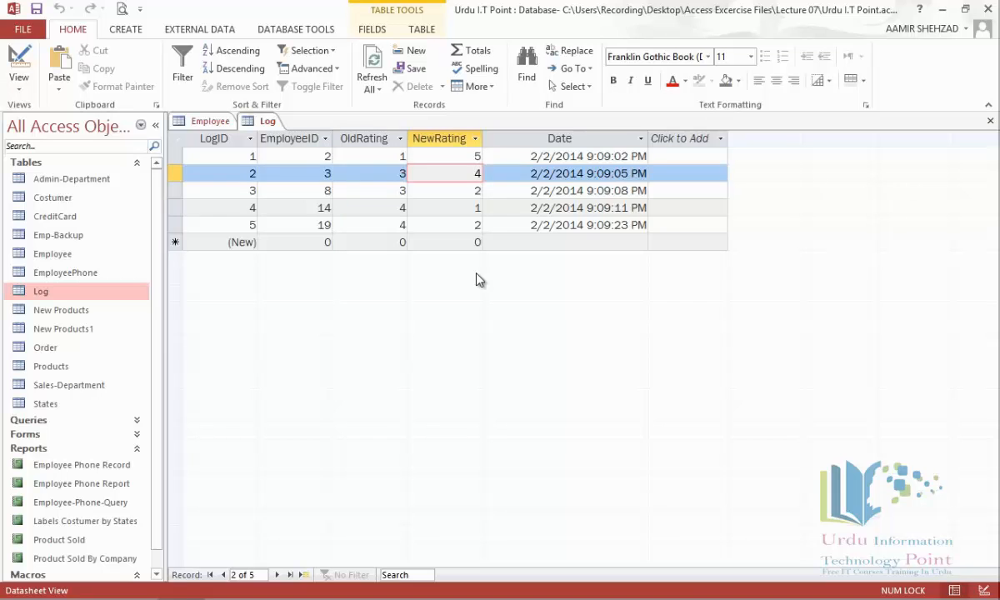
Step: Close the Log table, saving its layout, and close the Employee table
{"action": "right_click", "coordinate": [267, 122]}
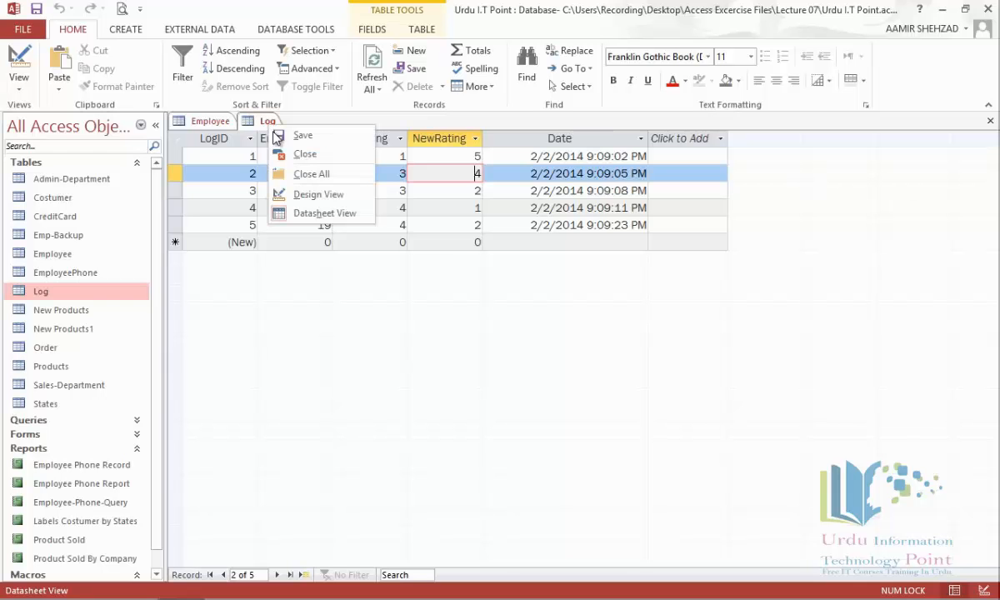
{"action": "left_click", "coordinate": [289, 155]}
{"action": "left_click", "coordinate": [423, 325]}
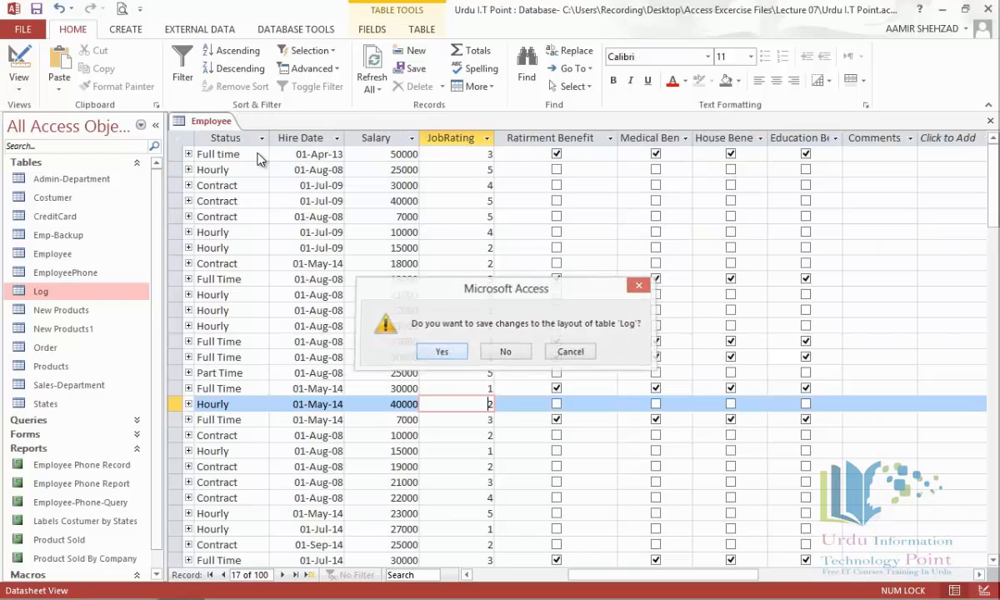
{"action": "right_click", "coordinate": [225, 126]}
{"action": "left_click", "coordinate": [250, 156]}
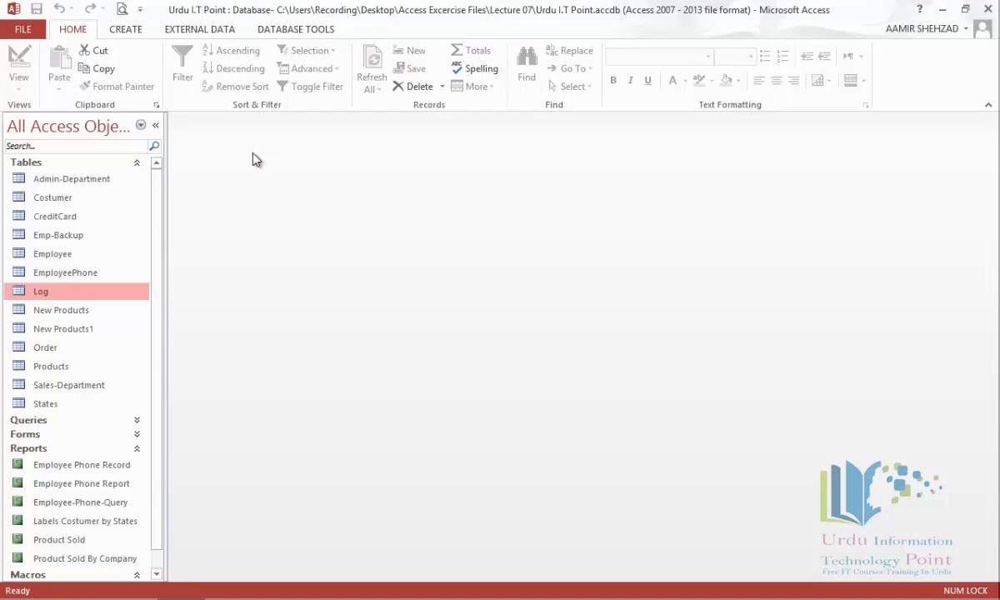
Step: Create a new macro with a MessageBox saying 'For Further Query feel free to contact at:' plus the contact e-mail
{"action": "left_click", "coordinate": [127, 30]}
{"action": "left_click", "coordinate": [638, 59]}
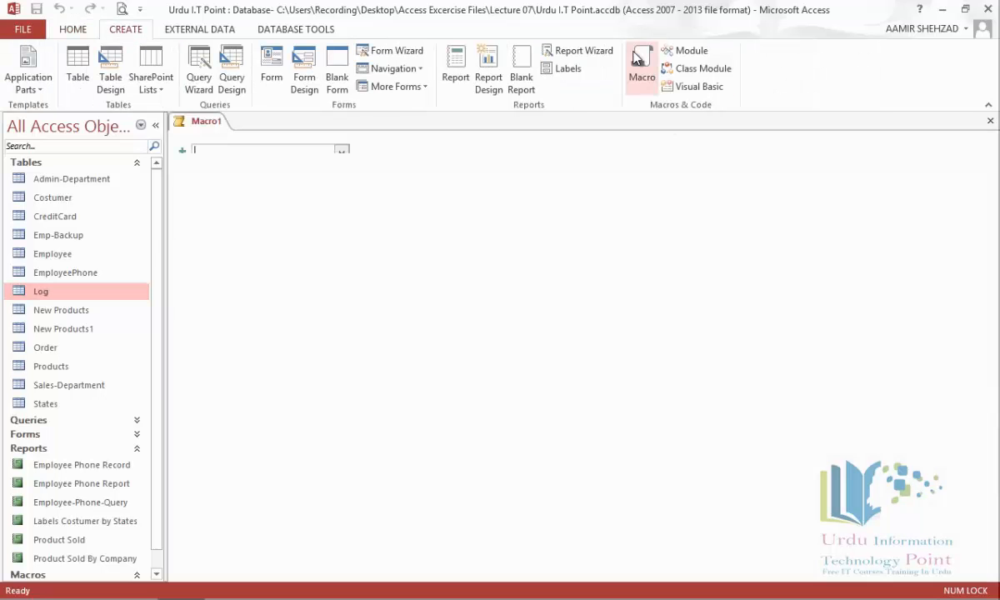
{"action": "left_click", "coordinate": [342, 153]}
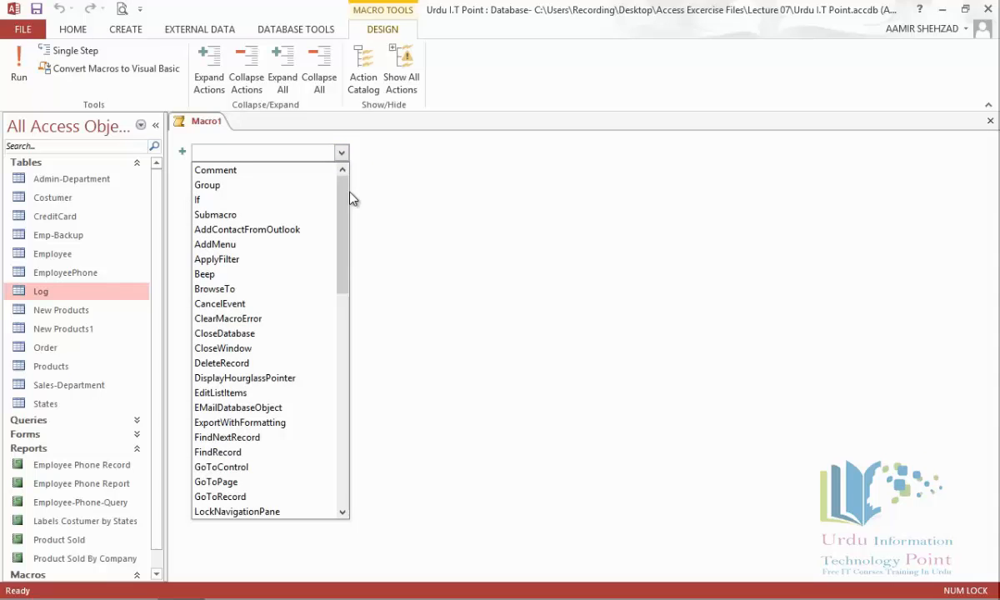
{"action": "left_click_drag", "start_coordinate": [345, 205], "coordinate": [346, 282]}
{"action": "left_click", "coordinate": [286, 326]}
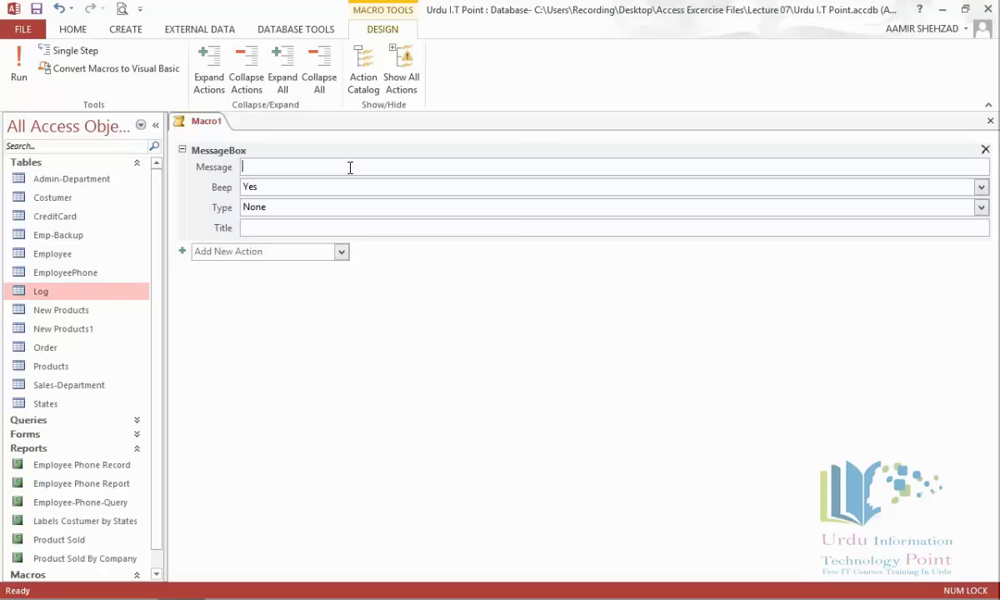
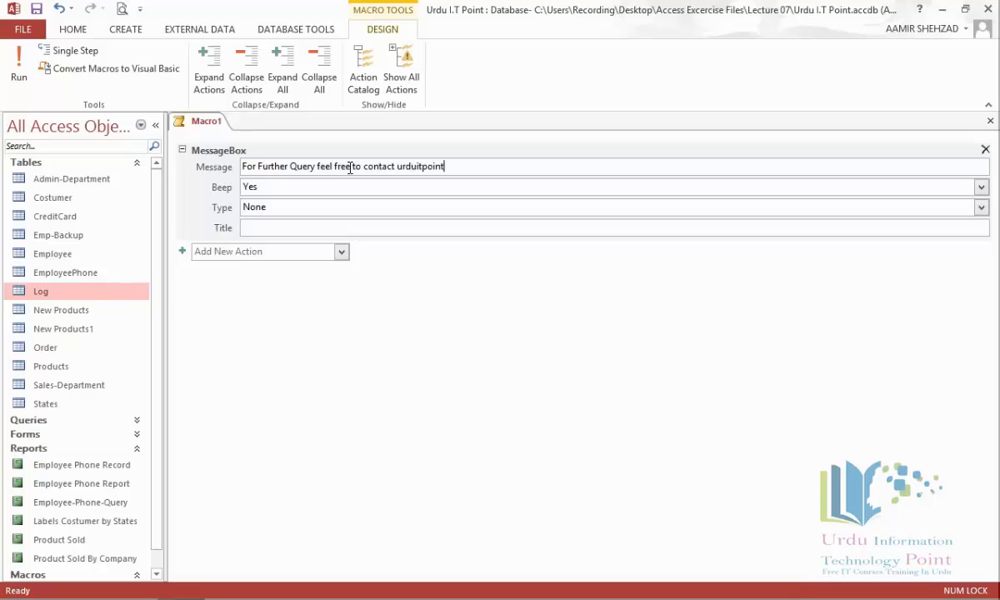
{"action": "left_click", "coordinate": [396, 166]}
{"action": "type", "text": "at"}
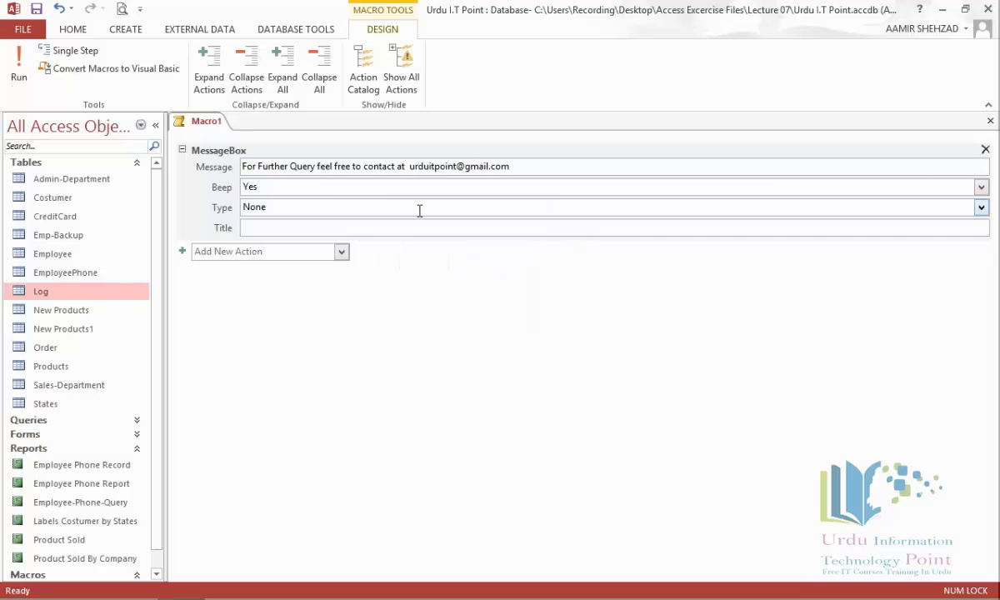
{"action": "type", "text": ":"}
Step: Set the message box title to 'Urdu IT Point', Beep to No and Type to None
{"action": "left_click", "coordinate": [399, 224]}
{"action": "type", "text": "Urdu"}
{"action": "key", "text": "Caps_Lock"}
{"action": "type", "text": "IT PO"}
{"action": "key", "text": "BackSpace"}
{"action": "key", "text": "Caps_Lock"}
{"action": "type", "text": "oint"}
{"action": "left_click", "coordinate": [982, 188]}
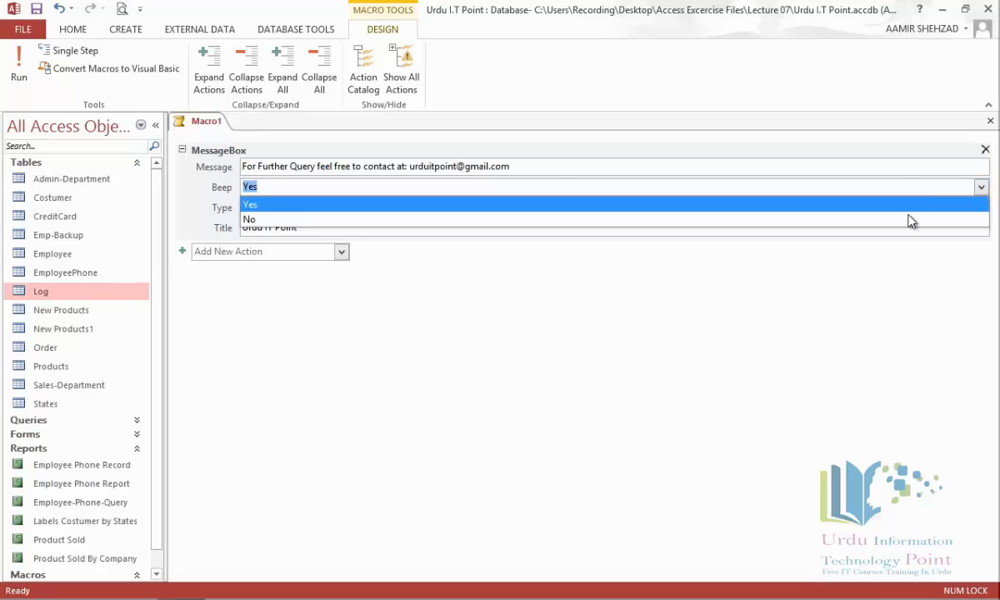
{"action": "left_click", "coordinate": [910, 220]}
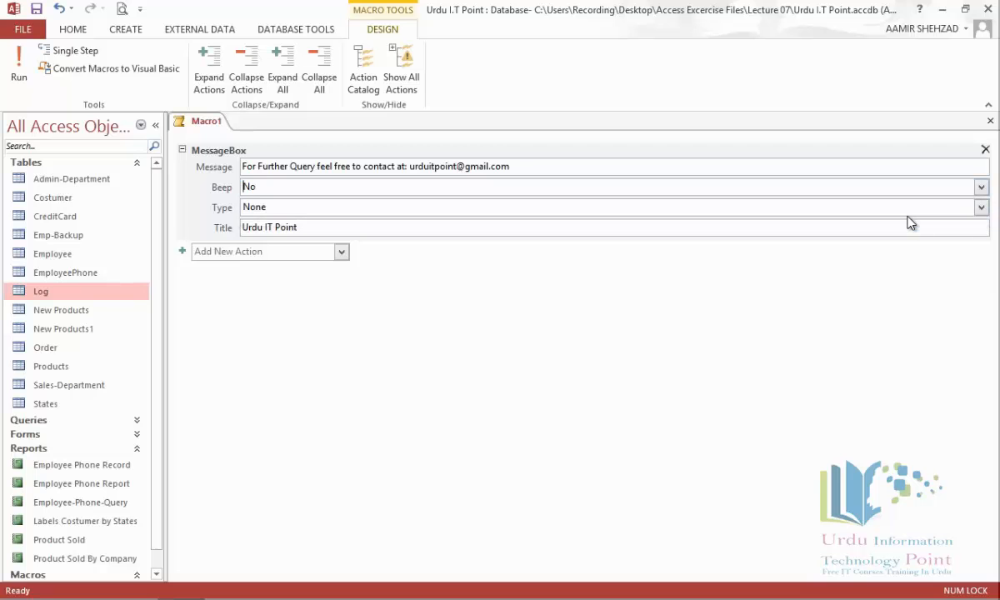
{"action": "left_click", "coordinate": [981, 208]}
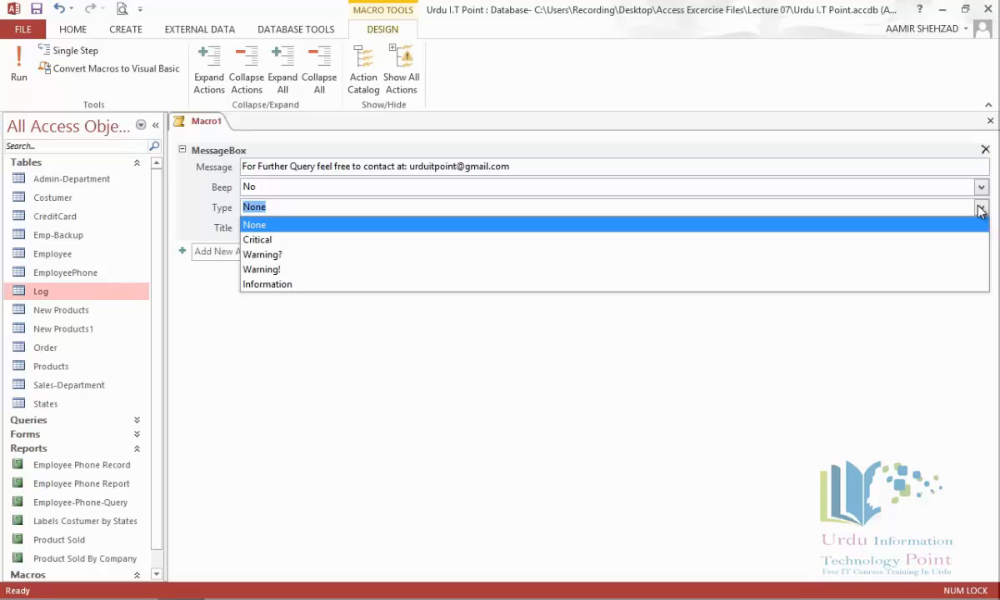
{"action": "left_click", "coordinate": [981, 210]}
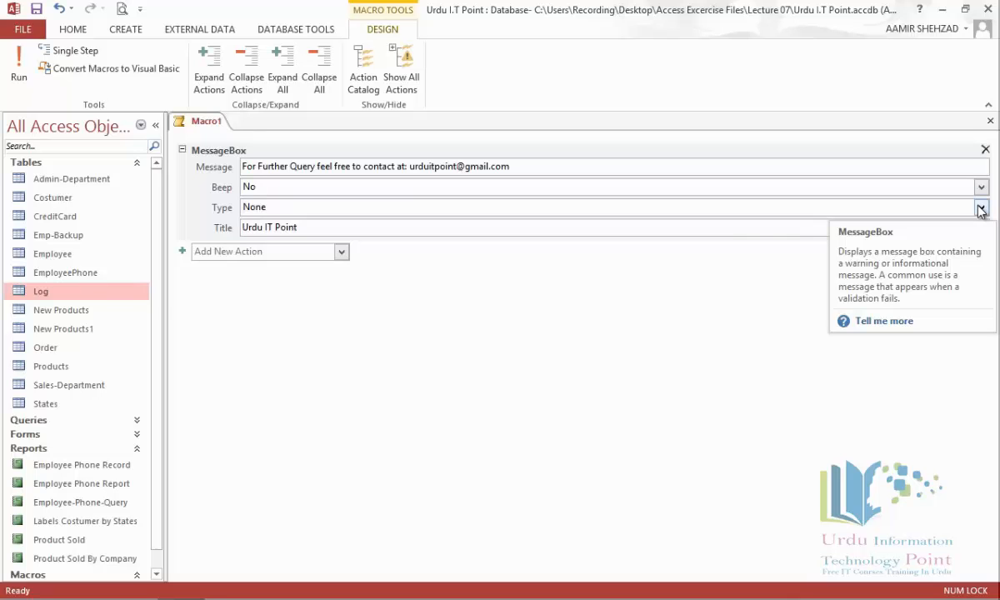
Step: Add an OpenForm action that opens the Products form
{"action": "left_click", "coordinate": [341, 253]}
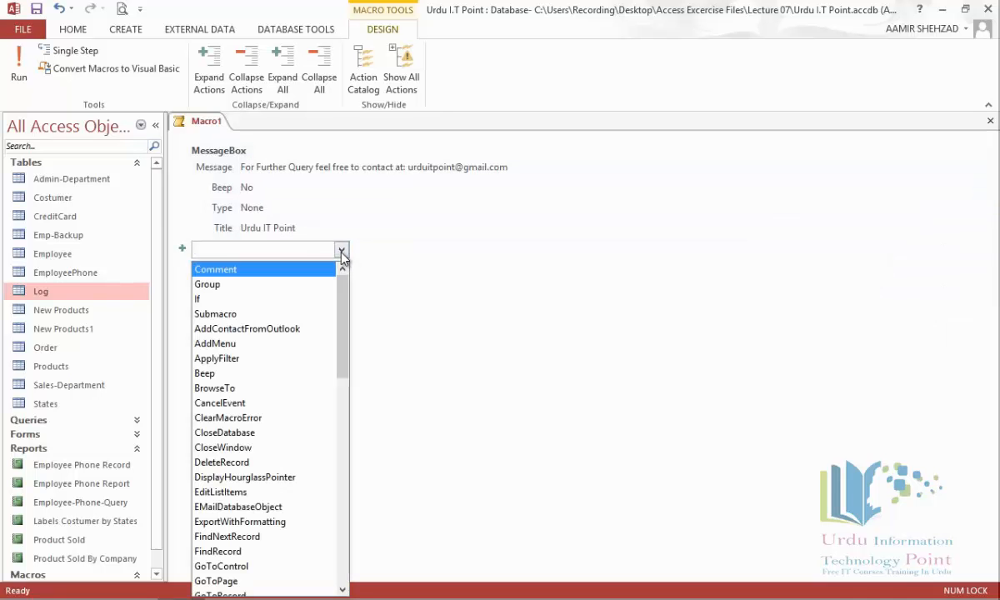
{"action": "type", "text": "op"}
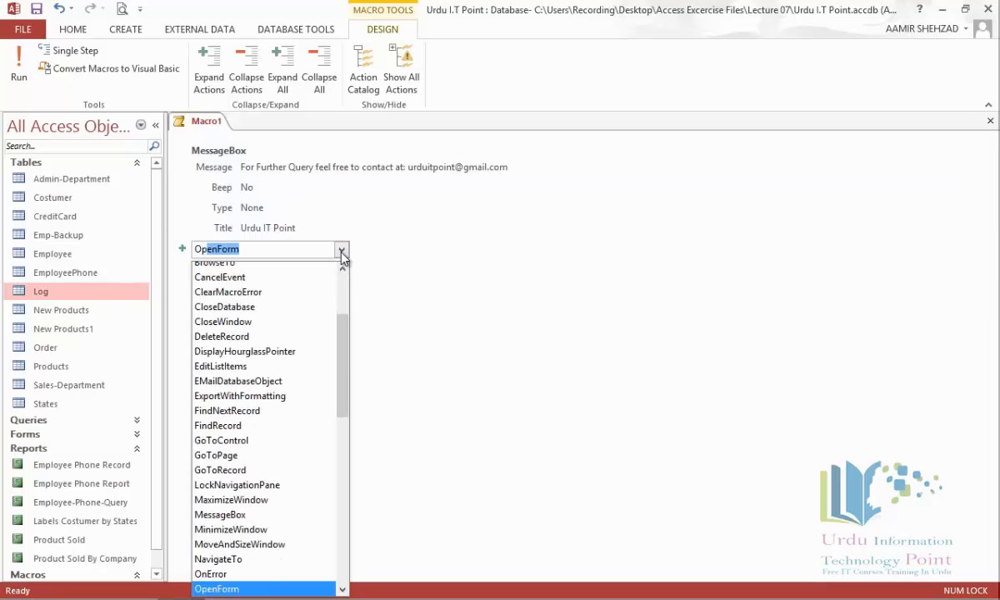
{"action": "key", "text": "Return"}
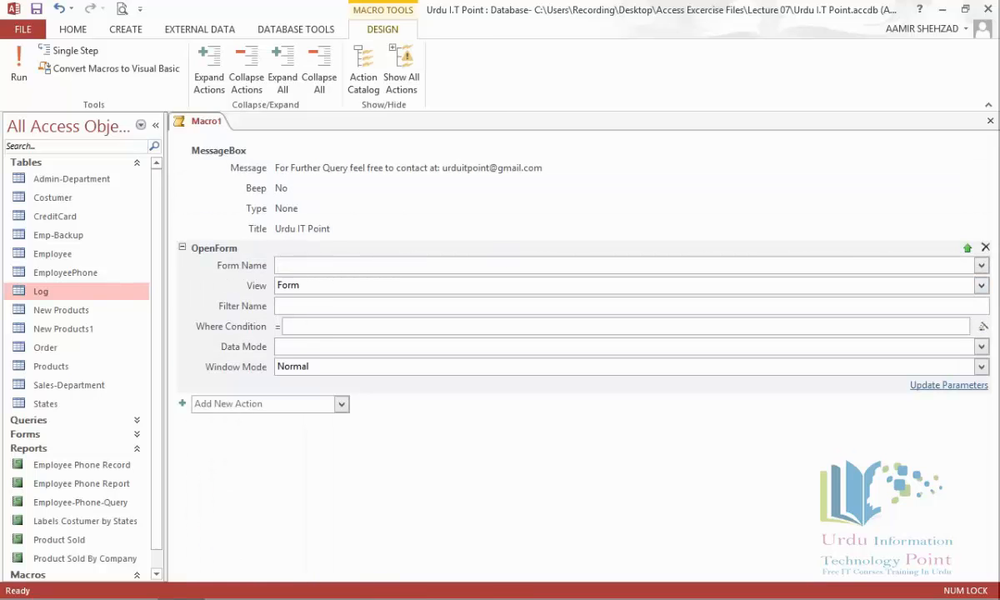
{"action": "left_click", "coordinate": [981, 265]}
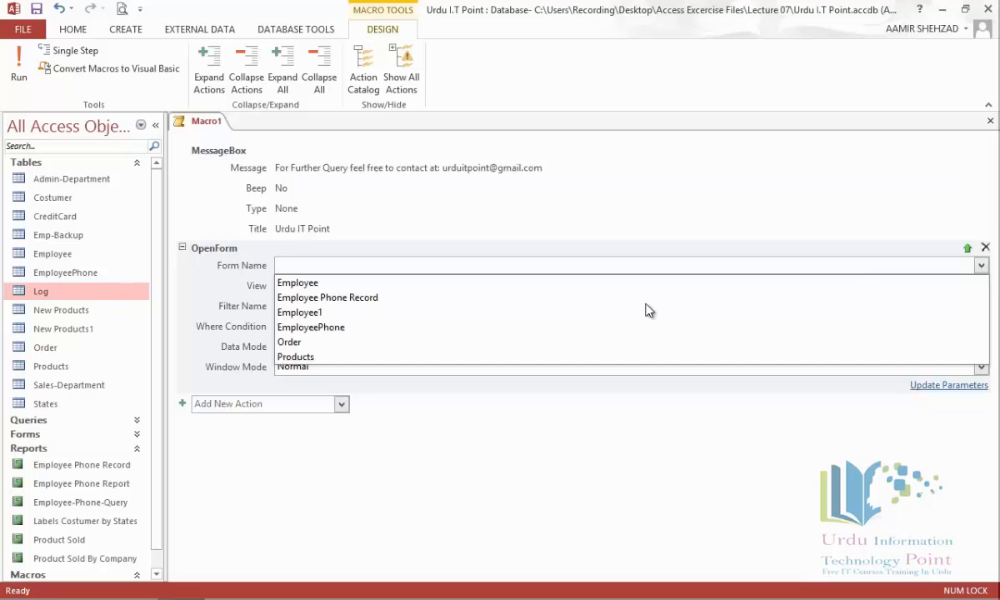
{"action": "left_click", "coordinate": [420, 357]}
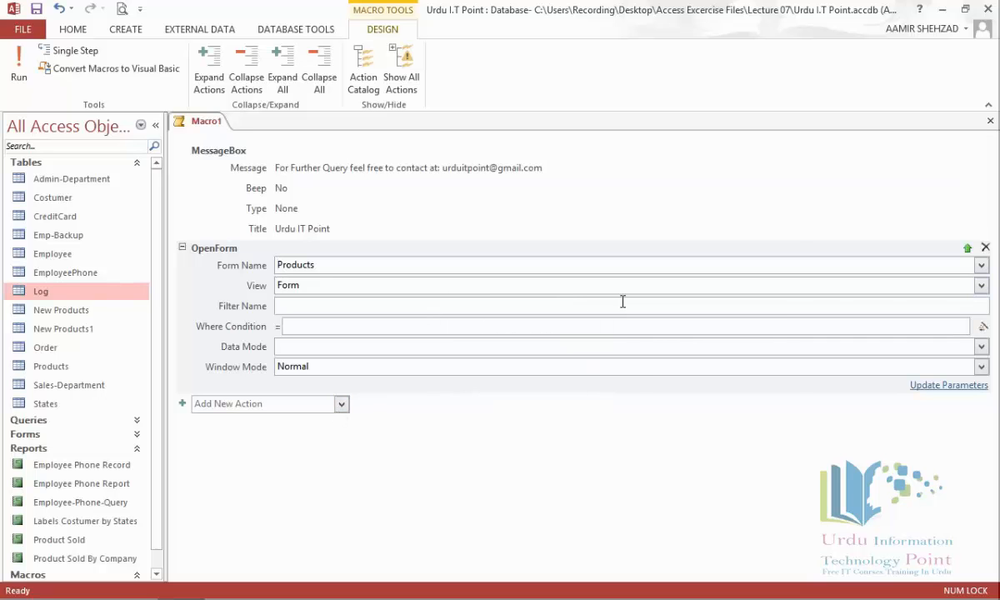
{"action": "right_click", "coordinate": [211, 123]}
Step: Save Macro1 under the name 'autoexec' and close the macro
{"action": "left_click", "coordinate": [219, 135]}
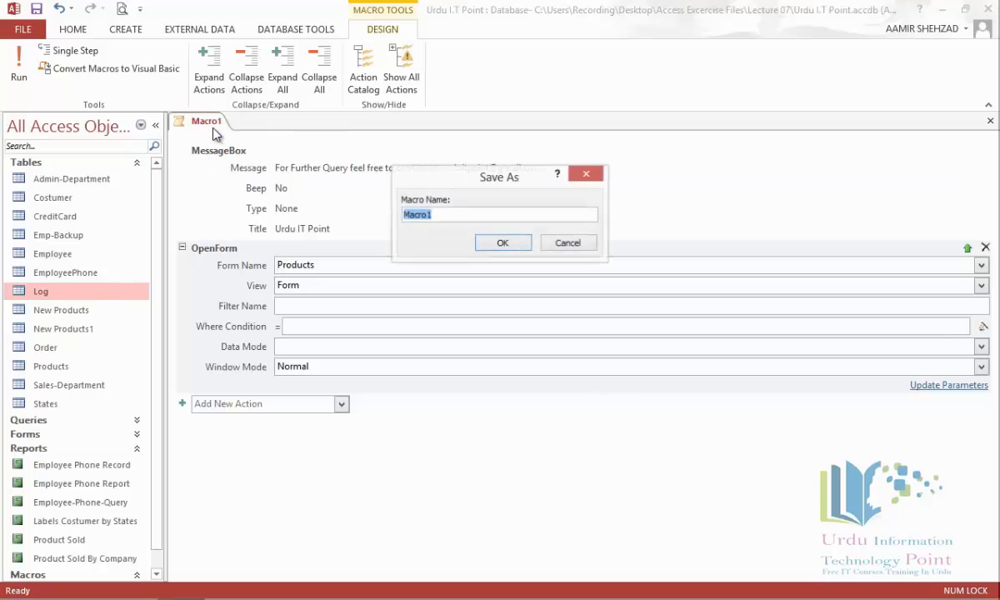
{"action": "type", "text": "a"}
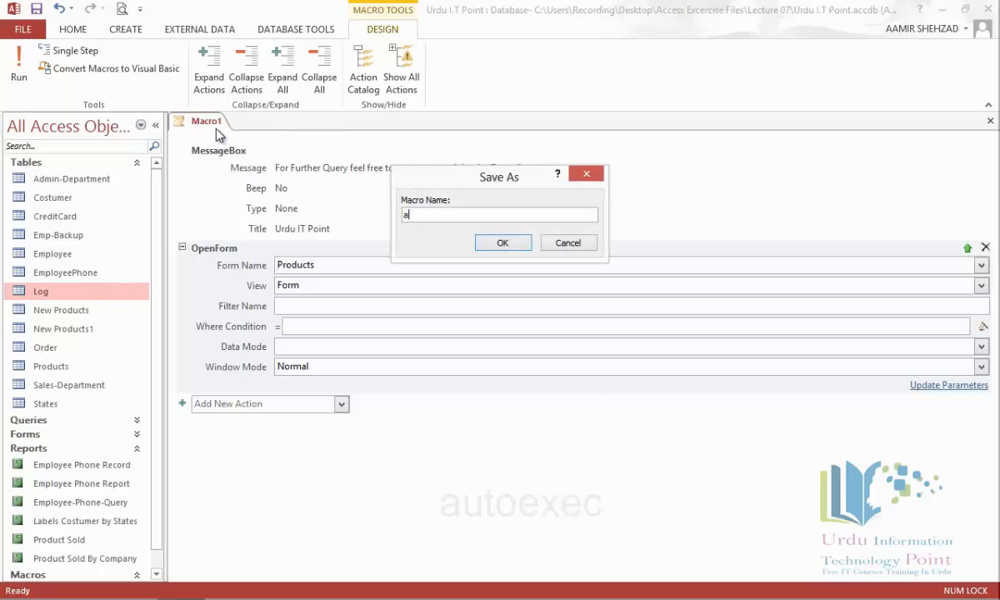
{"action": "type", "text": "utoexec"}
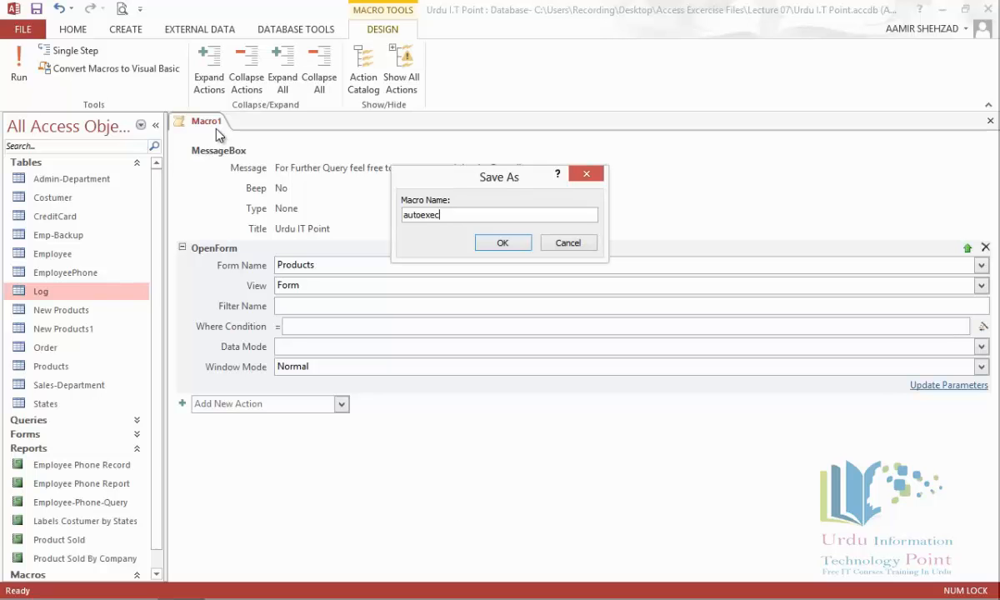
{"action": "left_click", "coordinate": [500, 242]}
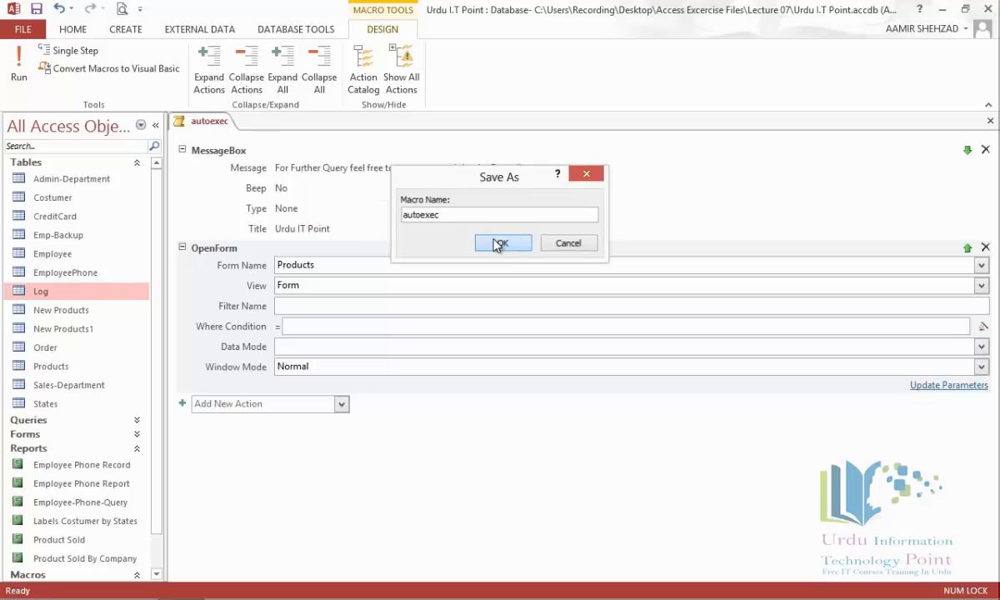
{"action": "right_click", "coordinate": [219, 125]}
{"action": "left_click", "coordinate": [235, 149]}
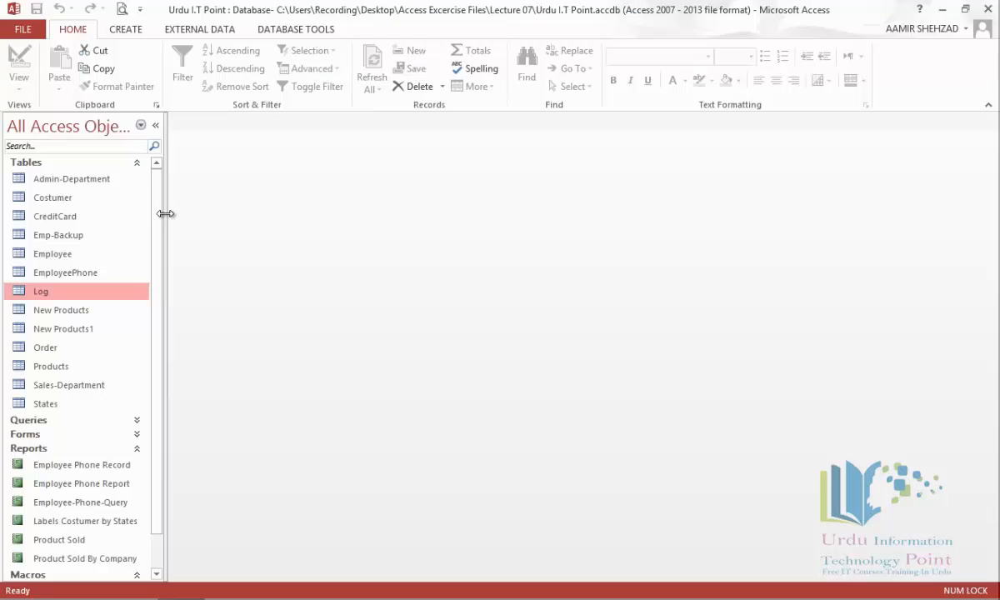
{"action": "scroll", "coordinate": [100, 375], "scroll_direction": "down", "scroll_amount": 2}
{"action": "left_click", "coordinate": [78, 557]}
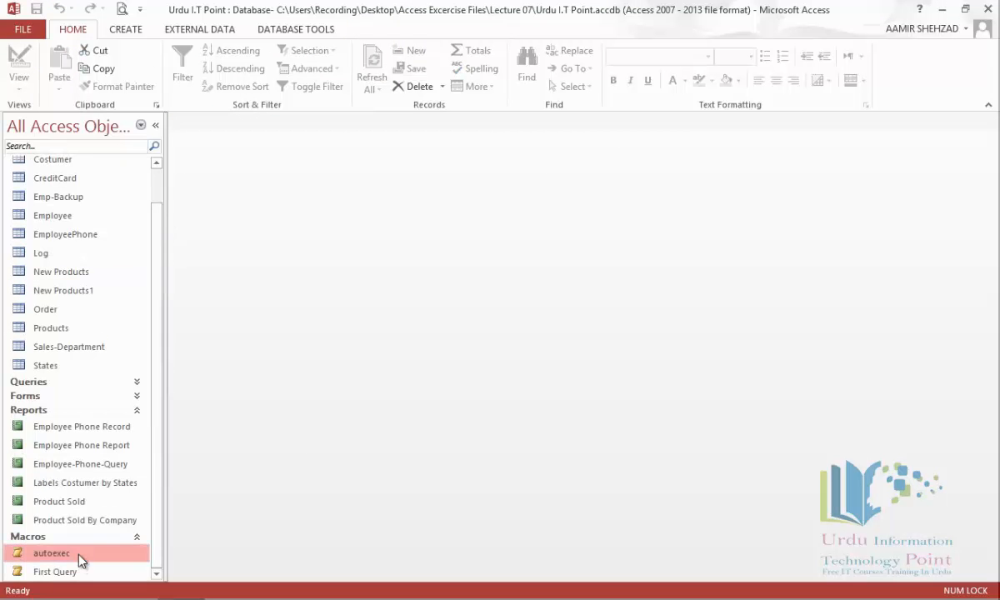
{"action": "double_click", "coordinate": [80, 559]}
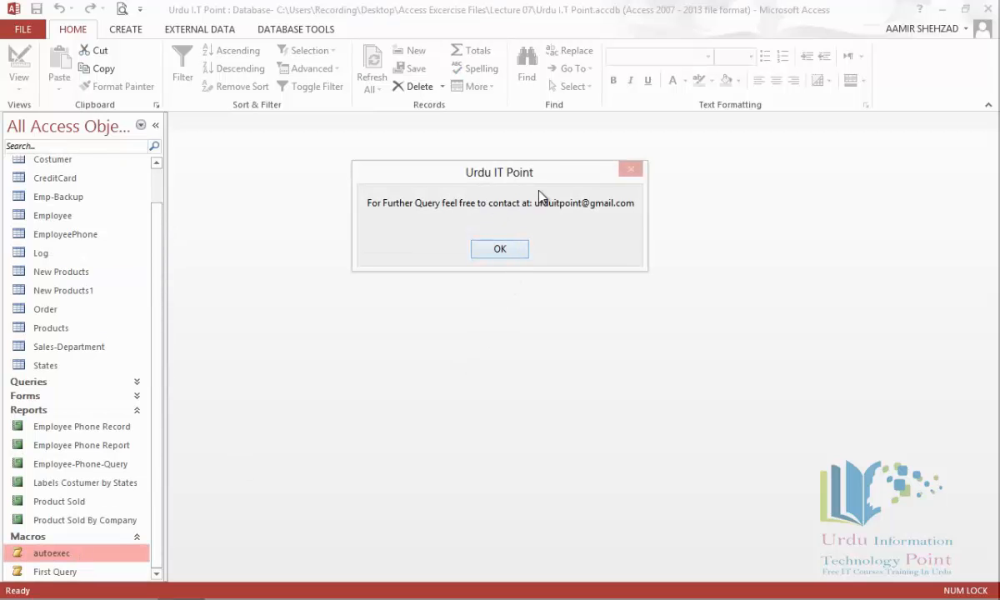
{"action": "left_click", "coordinate": [516, 253]}
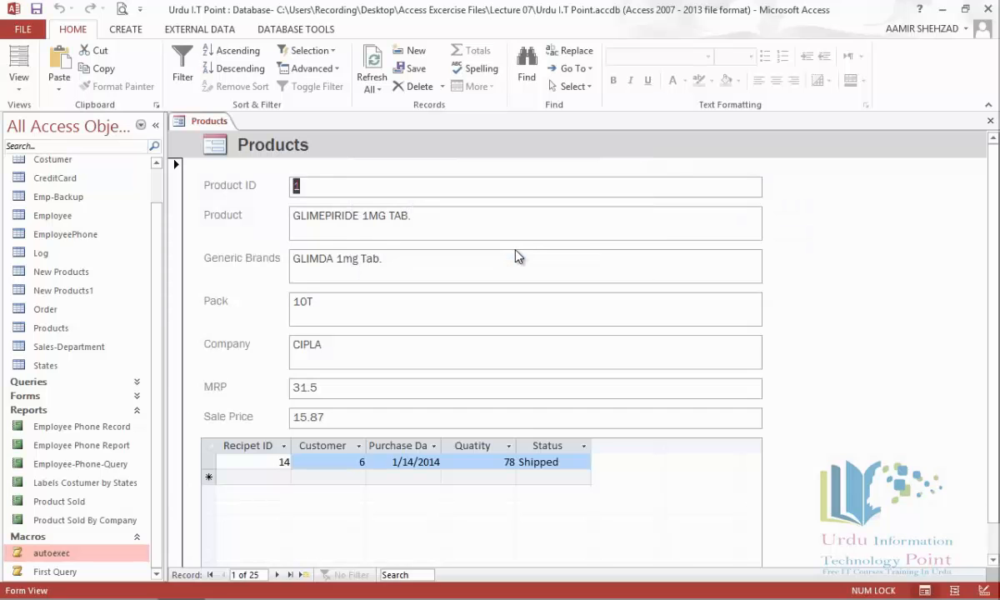
{"action": "right_click", "coordinate": [223, 120]}
{"action": "left_click", "coordinate": [250, 150]}
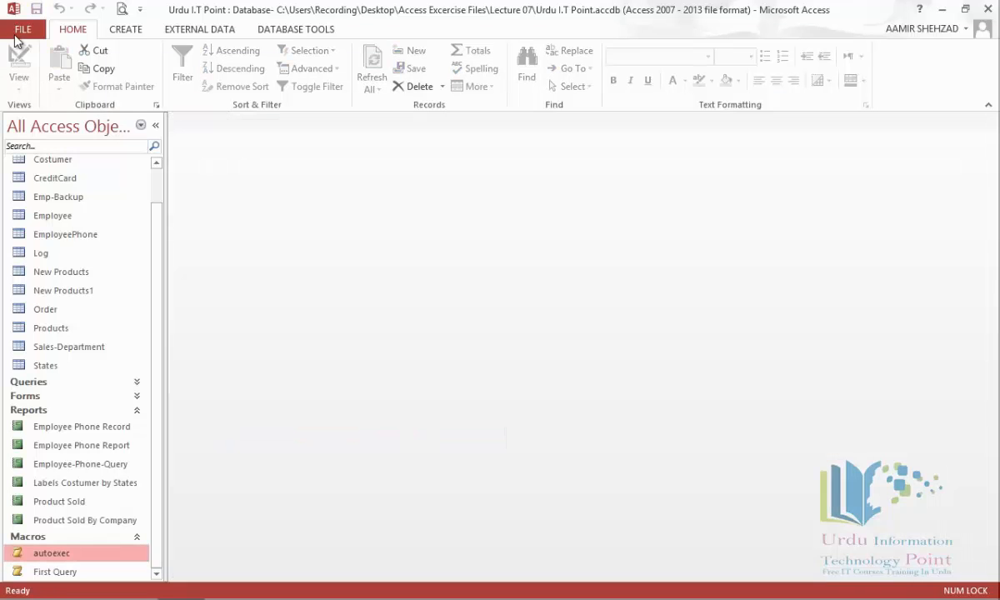
Step: Close the database, reopen Urdu I.T Point (Lecture 07) from Recent, and dismiss the startup message
{"action": "left_click", "coordinate": [18, 30]}
{"action": "left_click", "coordinate": [46, 243]}
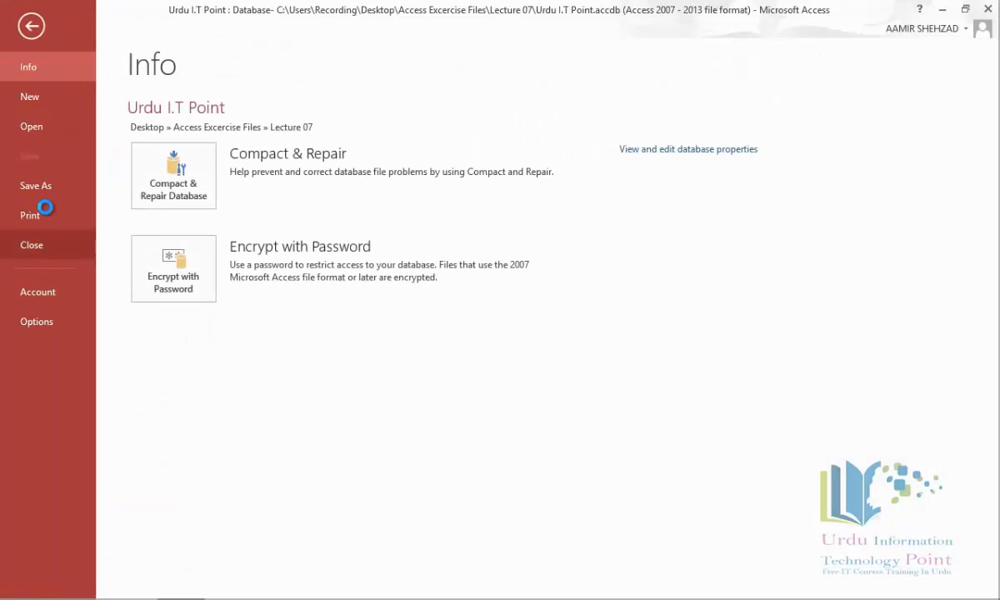
{"action": "left_click", "coordinate": [33, 40]}
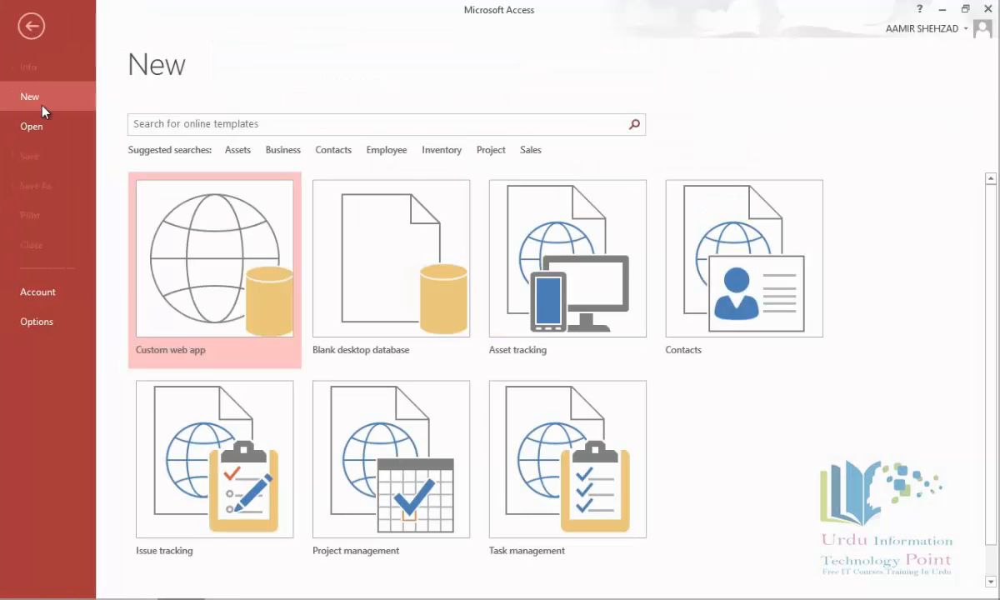
{"action": "left_click", "coordinate": [43, 126]}
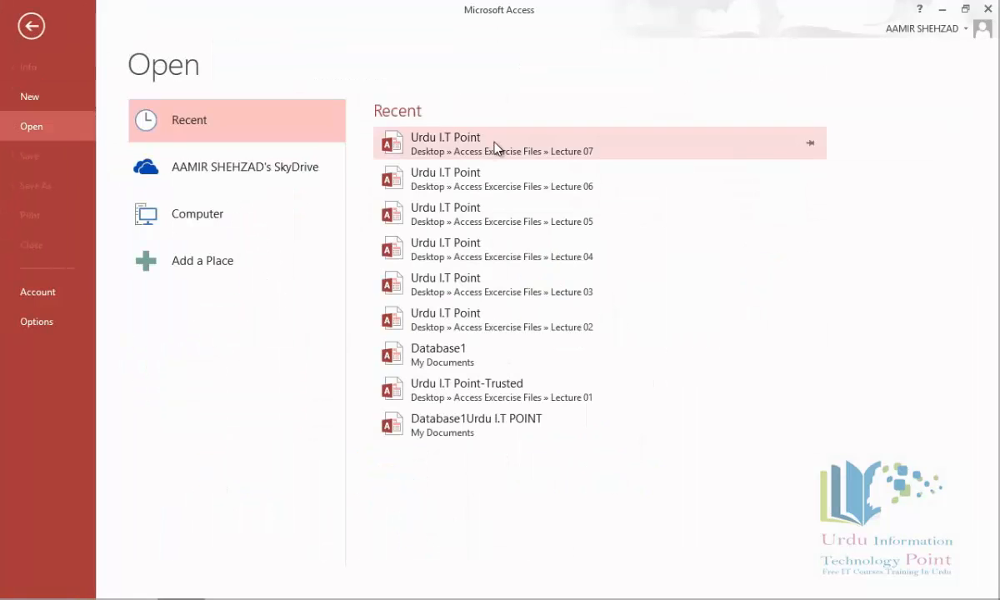
{"action": "left_click", "coordinate": [492, 148]}
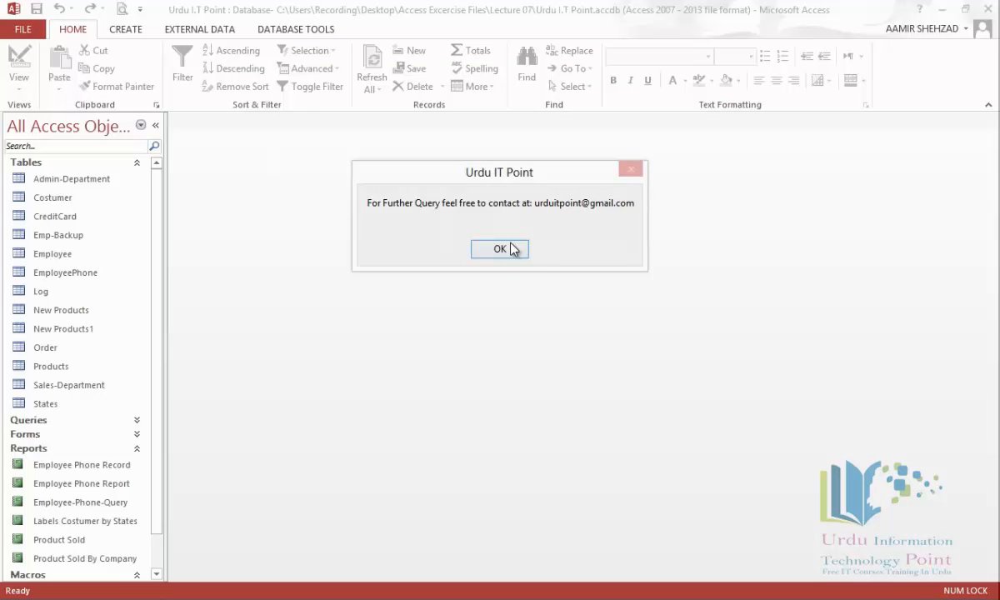
{"action": "left_click", "coordinate": [511, 249]}
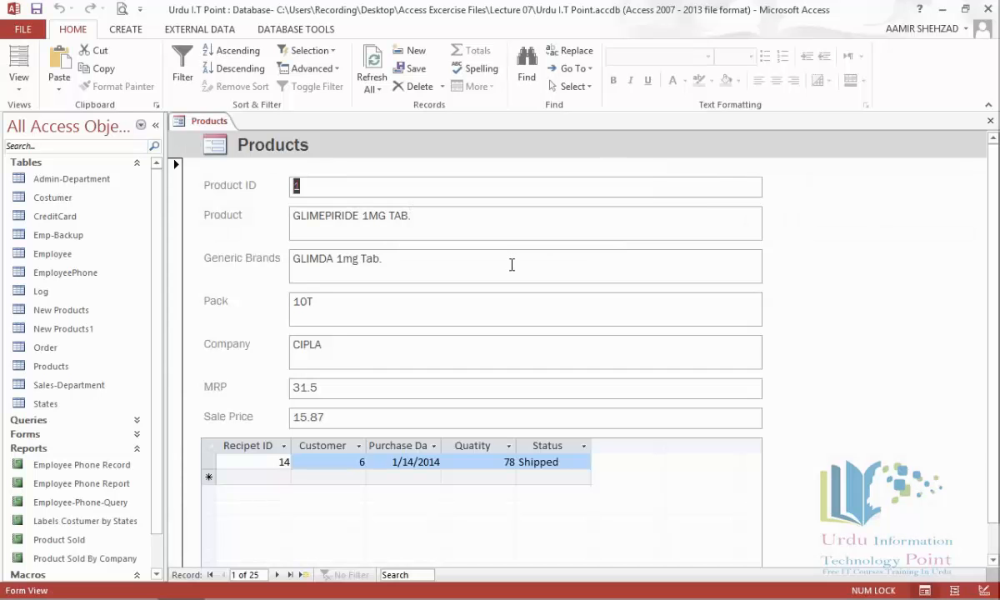
Step: Close the database and reopen Urdu I.T Point (Lecture 07) with Shift held to bypass autoexec
{"action": "left_click", "coordinate": [28, 30]}
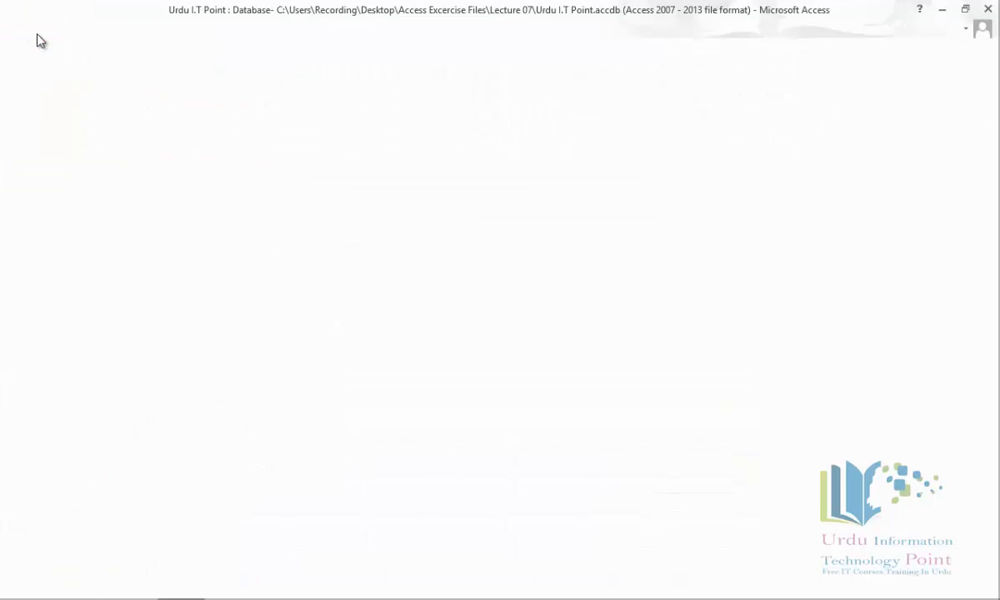
{"action": "left_click", "coordinate": [43, 245]}
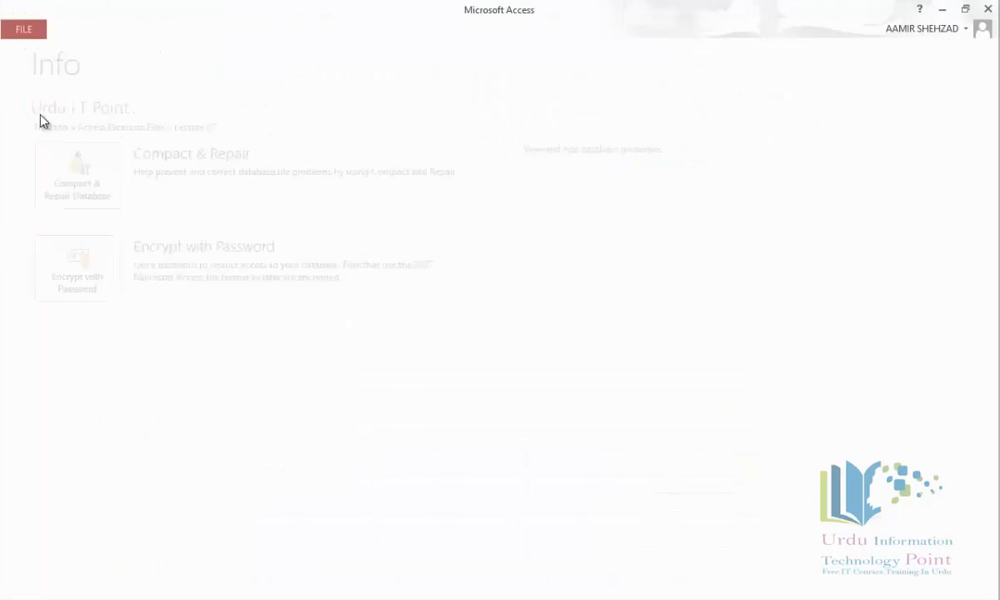
{"action": "left_click", "coordinate": [33, 32]}
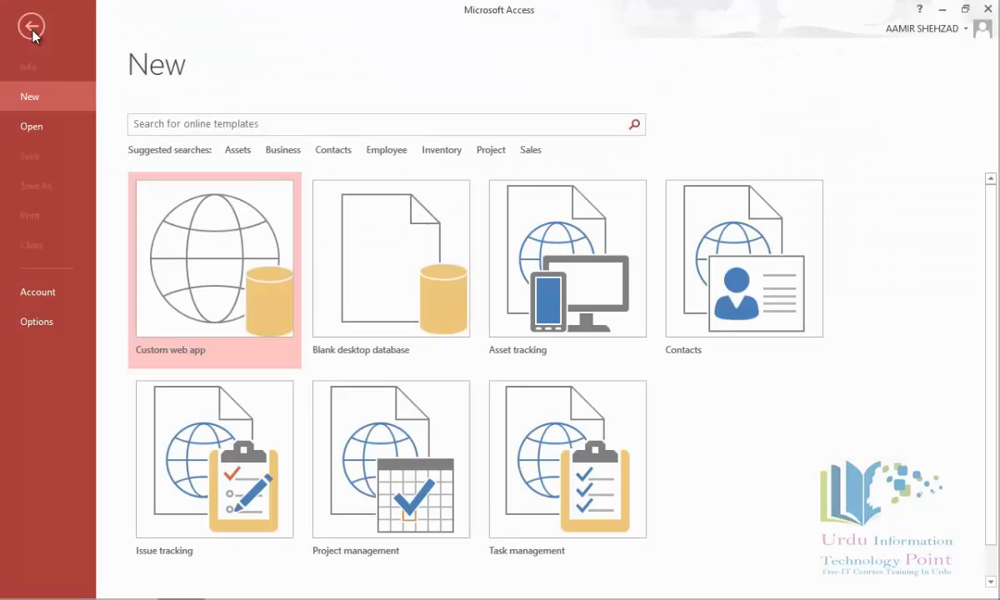
{"action": "left_click", "coordinate": [52, 125]}
{"action": "key", "text": "shift"}
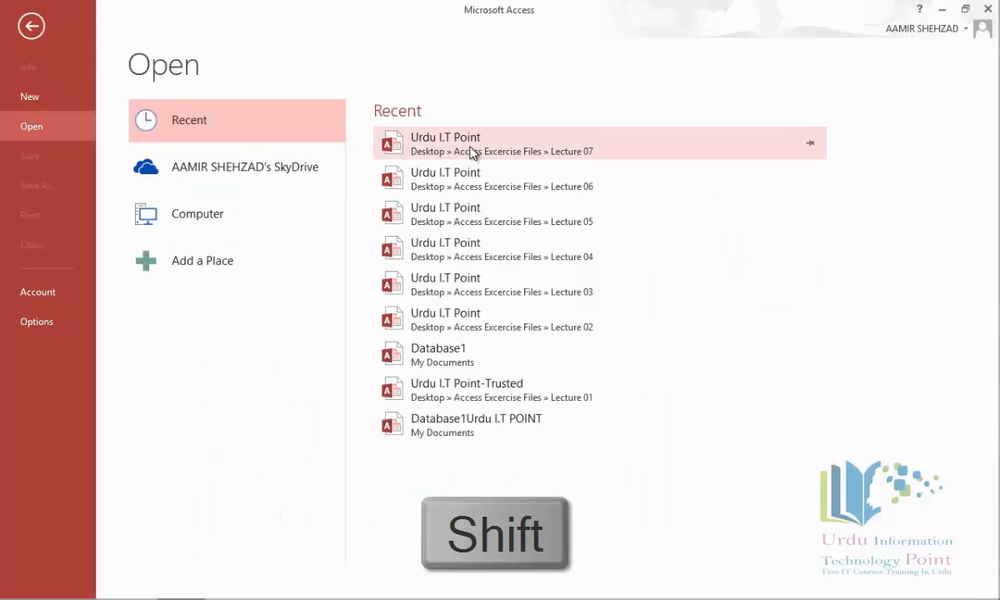
{"action": "left_click", "coordinate": [471, 152], "text": "shift"}
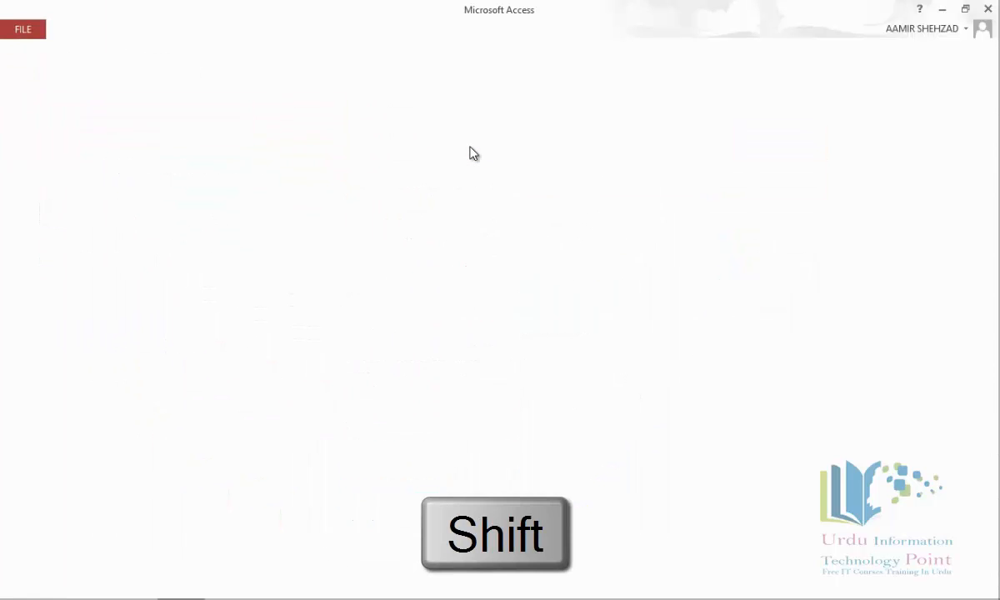